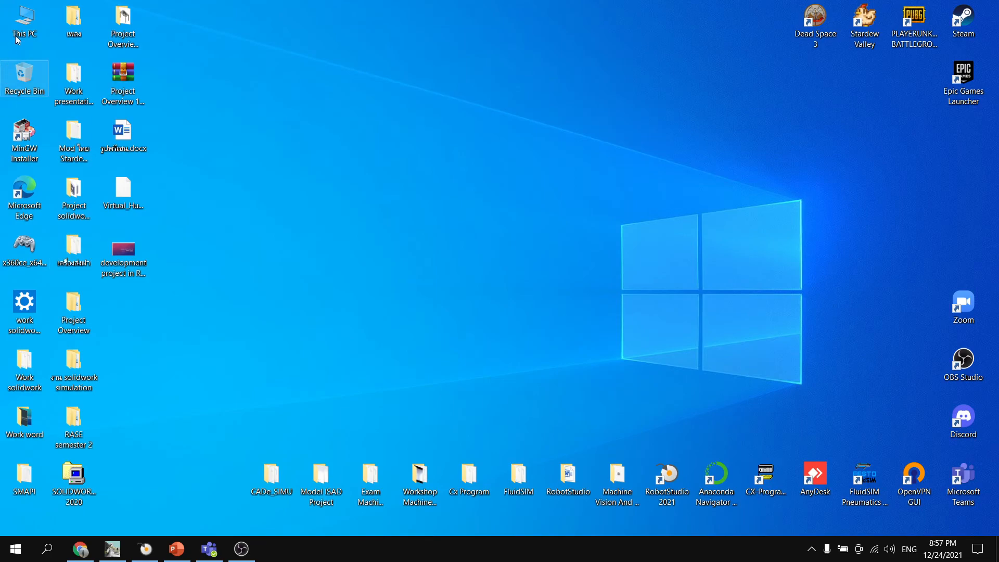
# - Open the archive ABB Picking PowerPac 2021.4.zip from the Downloads folder in File Explorer
pyautogui.doubleClick(30, 23)
pyautogui.moveTo(389, 219); pyautogui.dragTo(391, 163)
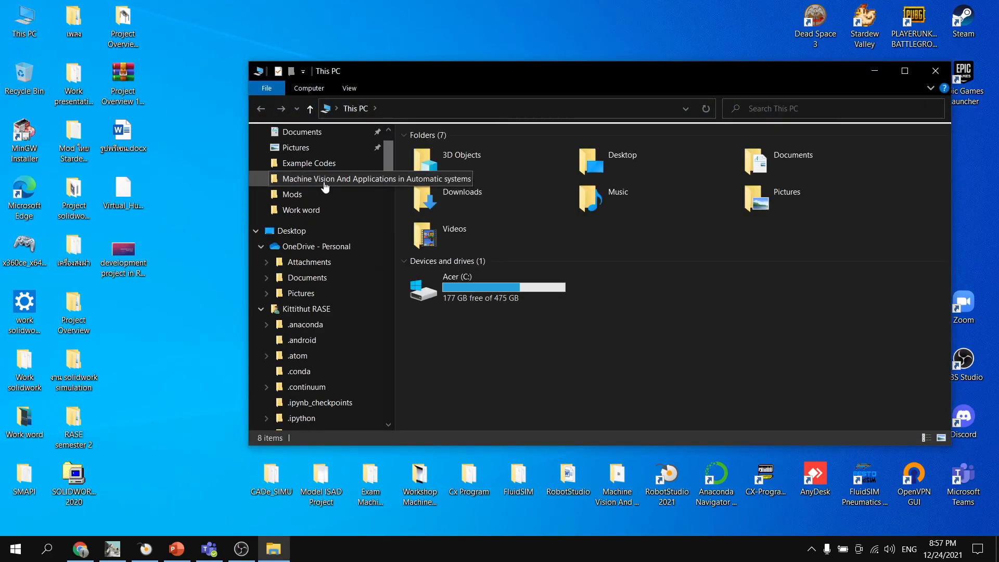
pyautogui.scroll(2, 312, 166)
pyautogui.click(296, 152)
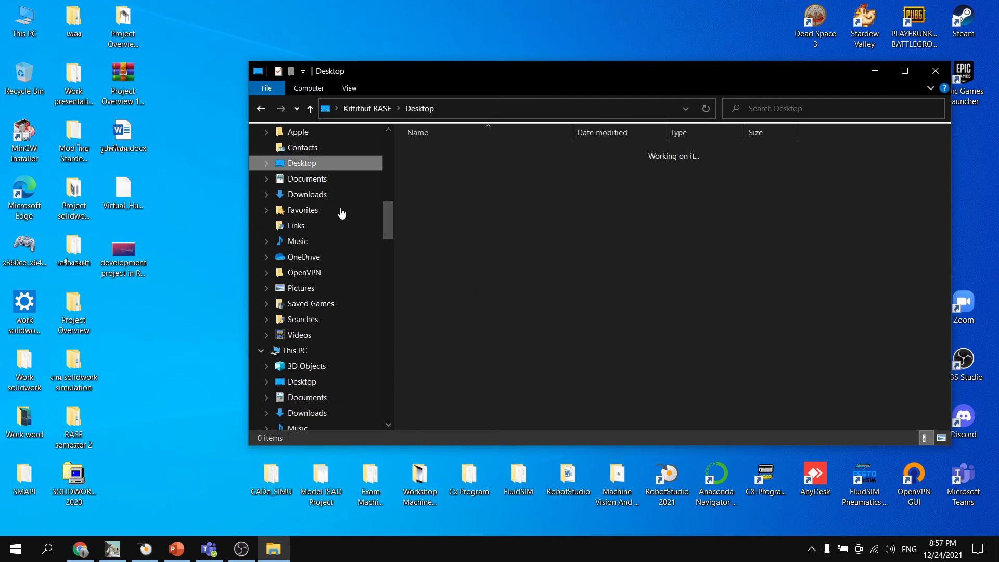
pyautogui.moveTo(393, 220); pyautogui.dragTo(383, 151)
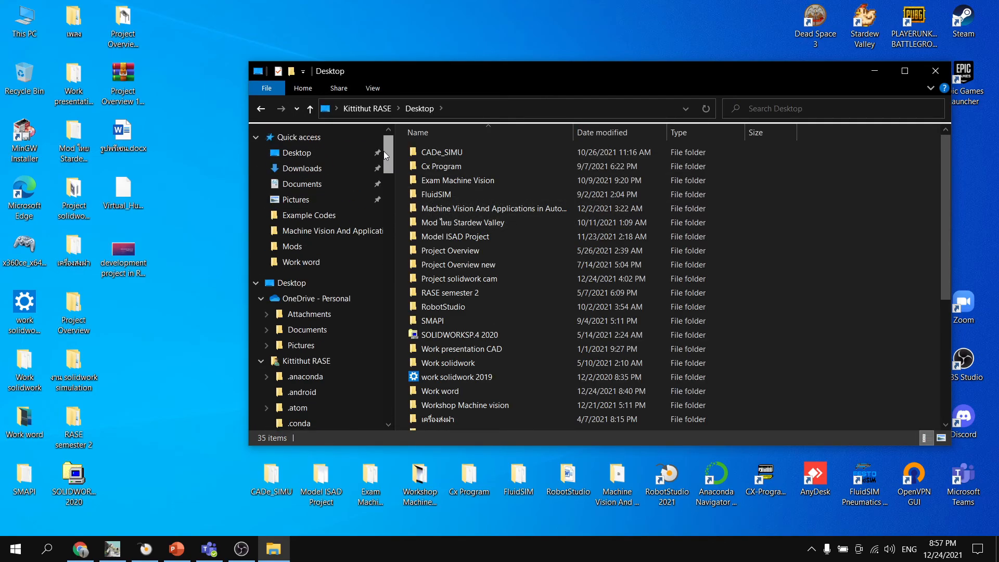
pyautogui.click(300, 166)
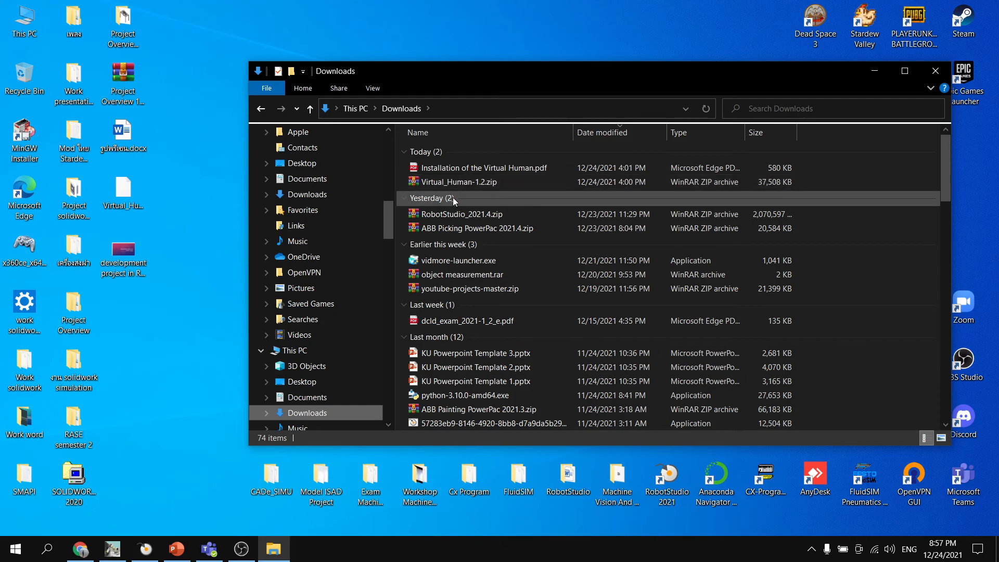
pyautogui.click(484, 232)
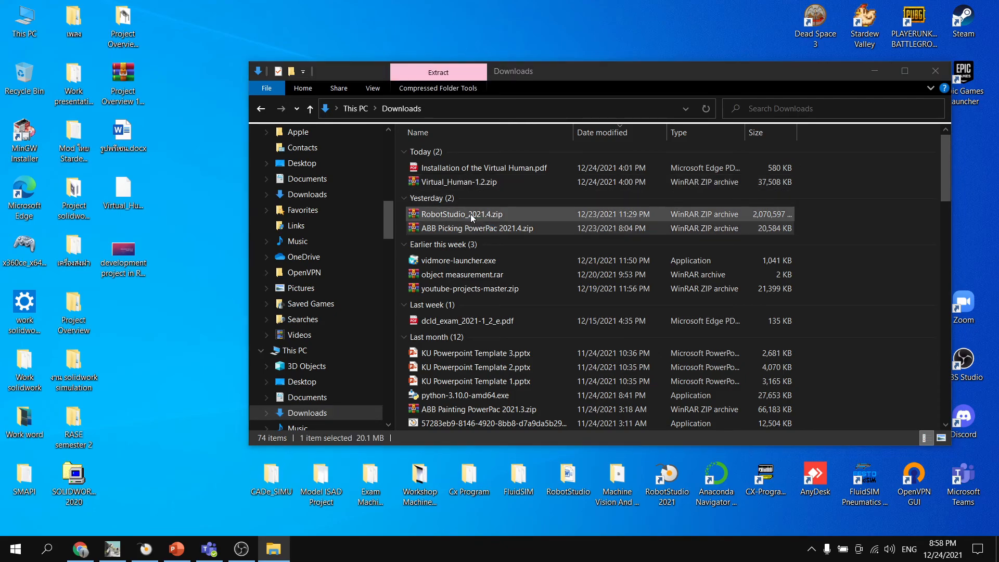
pyautogui.doubleClick(484, 229)
pyautogui.click(744, 61)
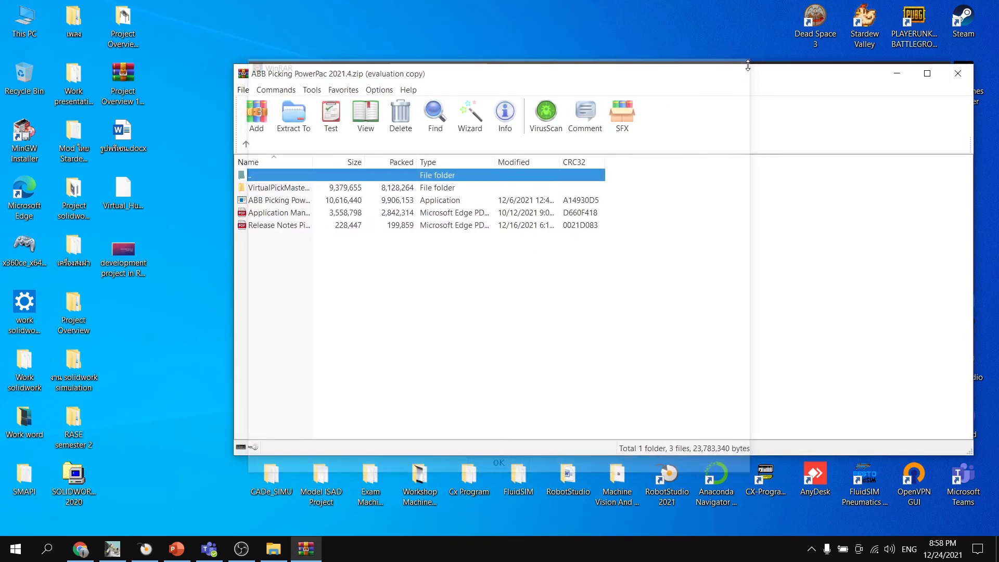
# - Examine the archive's installers: ABB Picking PowerPac 2021.4.exe and the setup.exe inside the virtual PickMaster folder
pyautogui.click(299, 202)
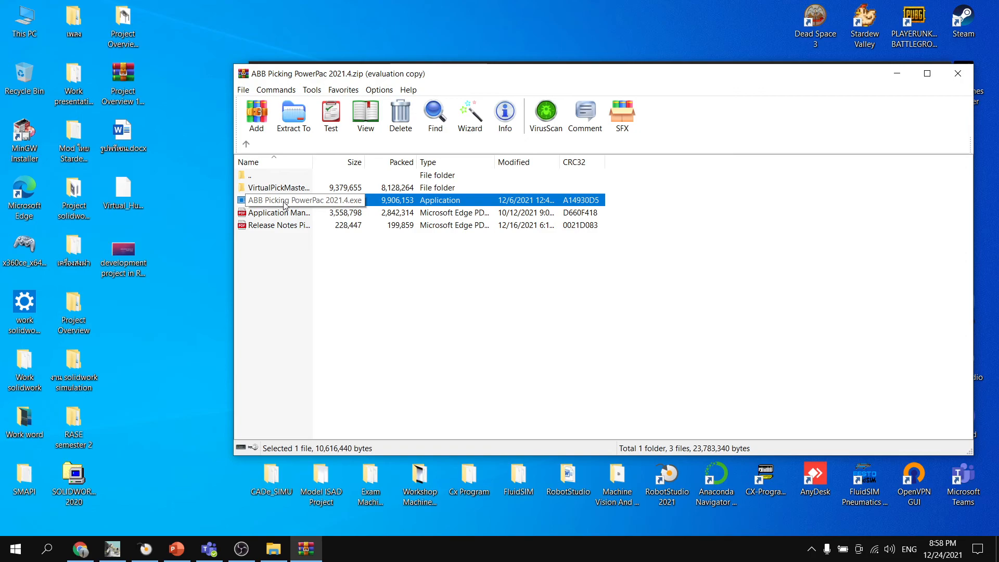
pyautogui.click(303, 189)
pyautogui.doubleClick(302, 189)
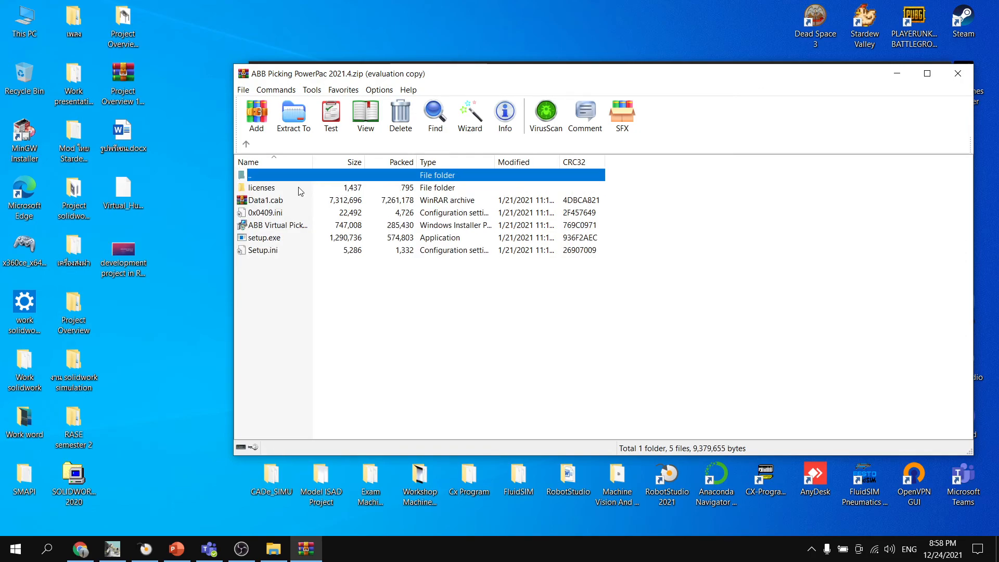
pyautogui.click(281, 241)
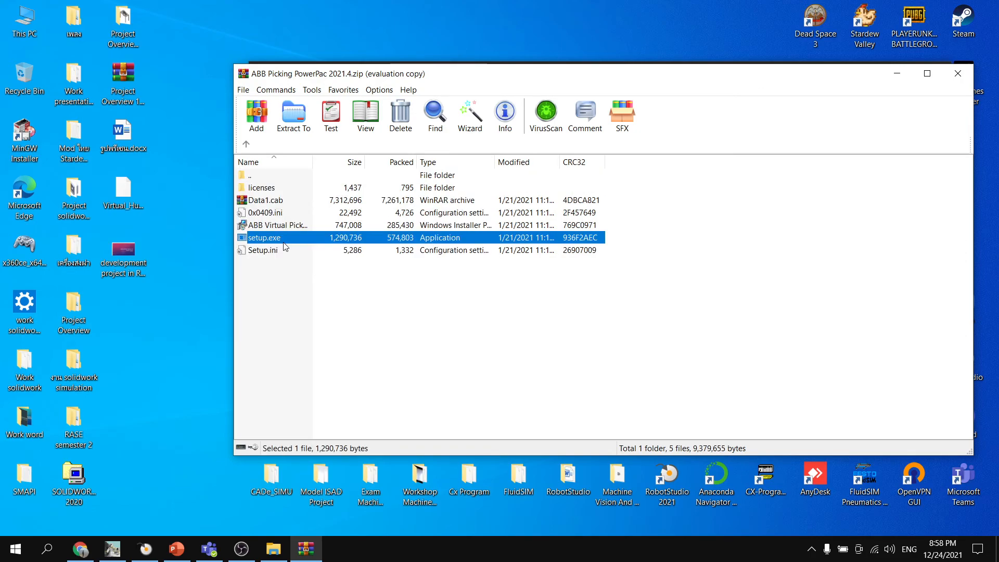
pyautogui.doubleClick(252, 174)
pyautogui.click(284, 201)
pyautogui.click(281, 189)
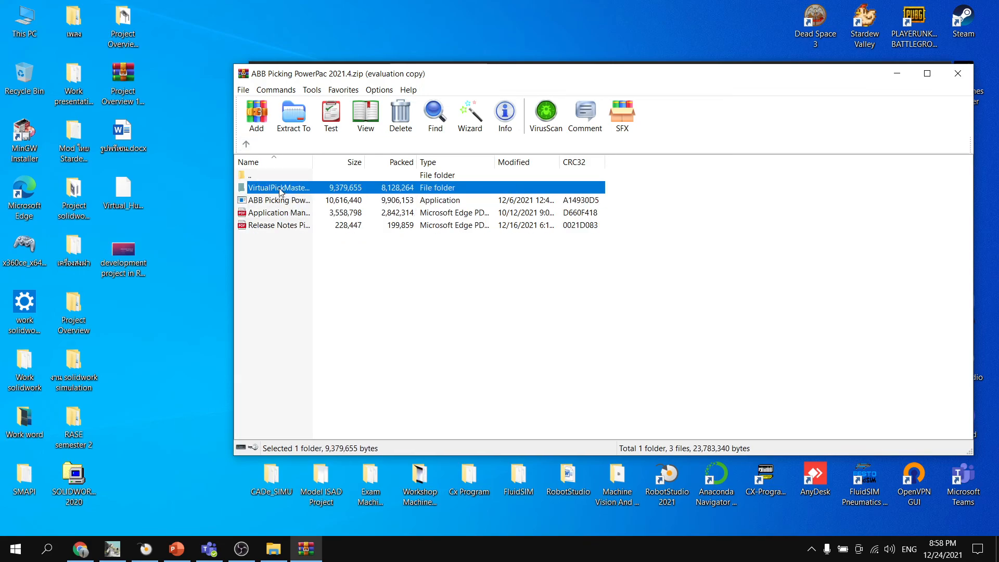
pyautogui.click(281, 200)
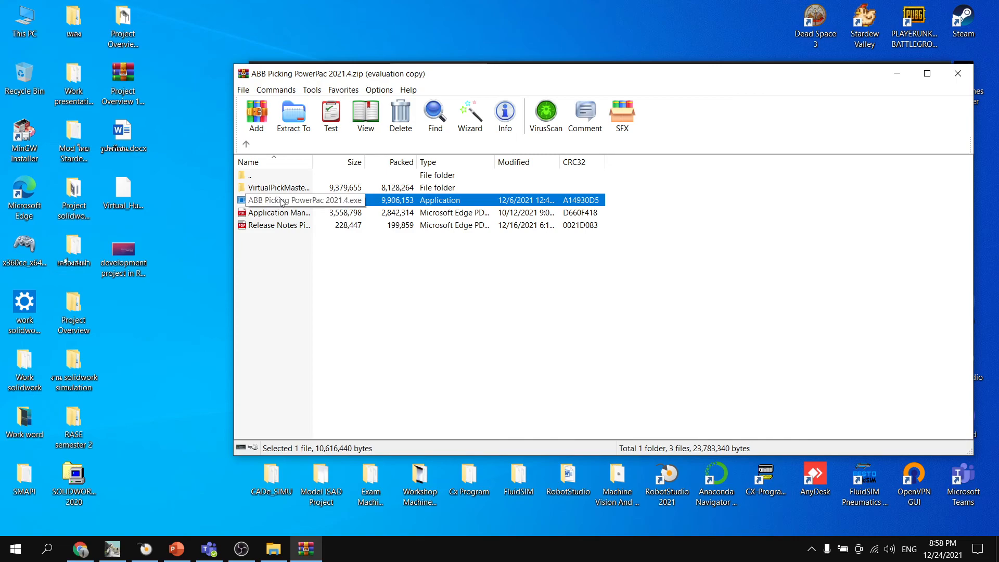
pyautogui.doubleClick(281, 188)
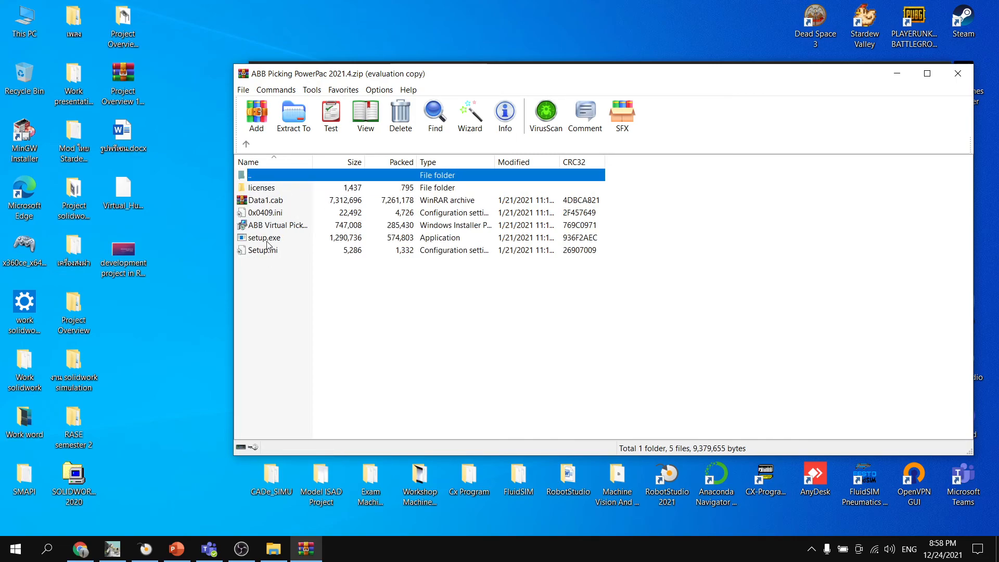
pyautogui.click(271, 238)
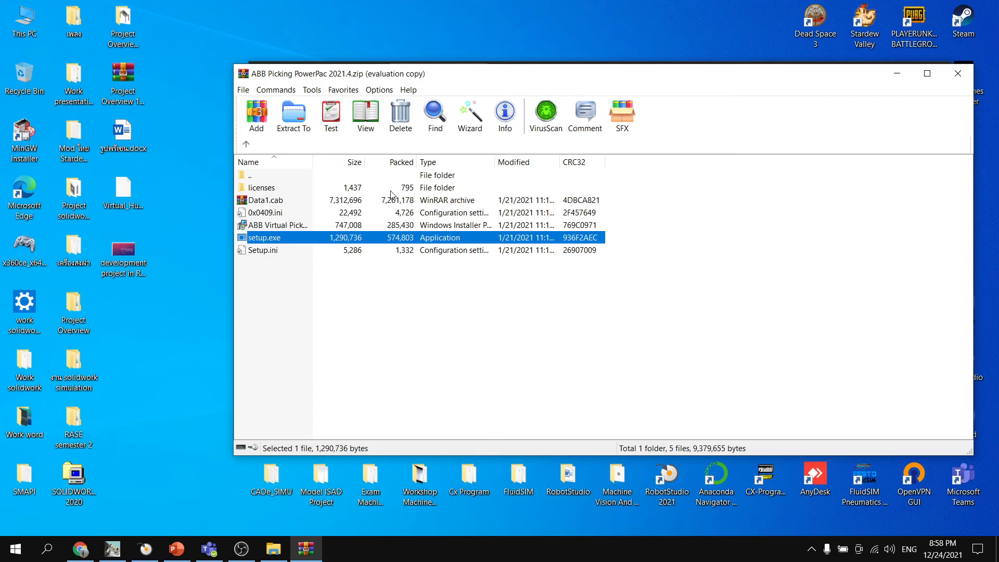
# - Minimize the archive and folder windows, switch to RobotStudio and create an Empty Station
pyautogui.click(896, 73)
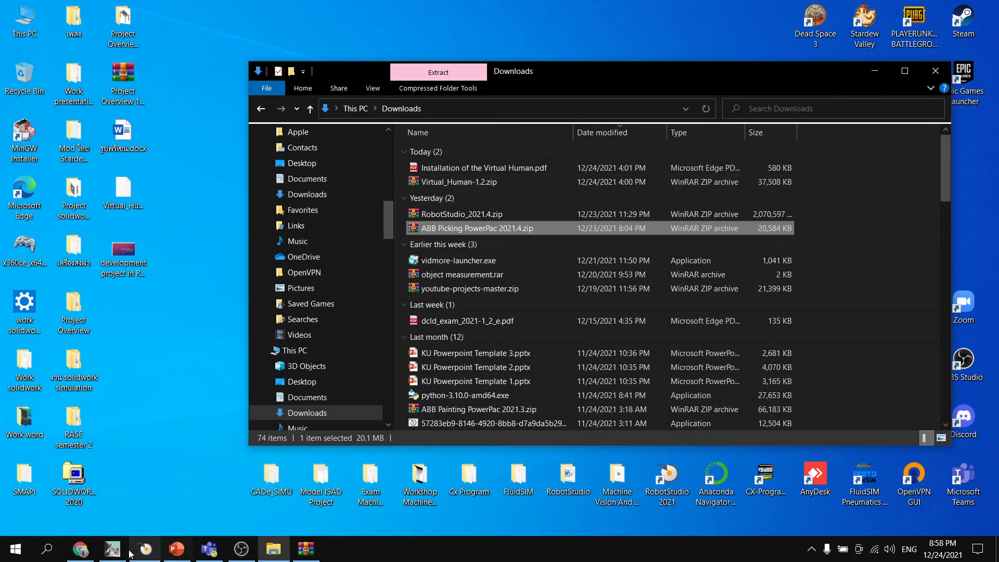
pyautogui.click(874, 71)
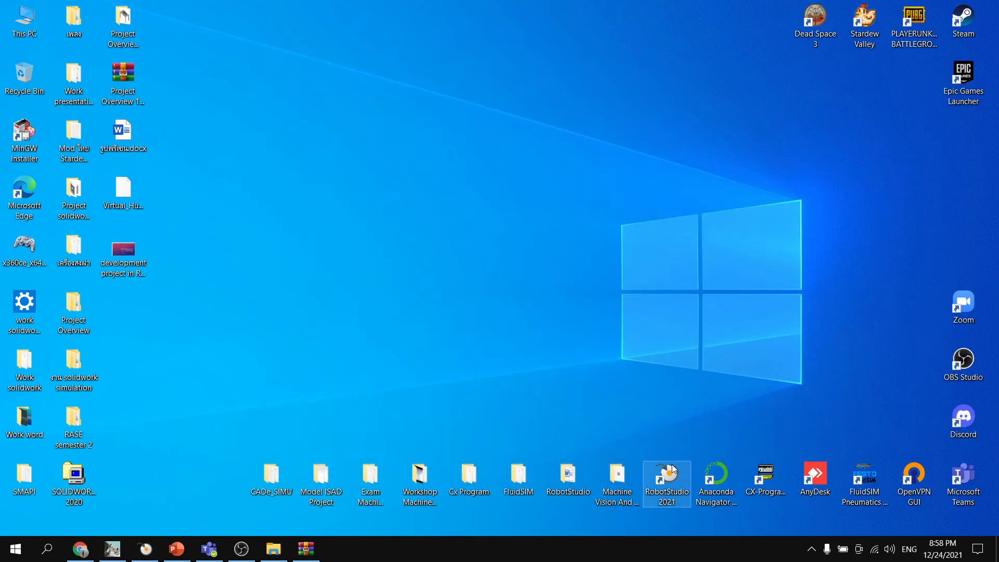
pyautogui.click(672, 464)
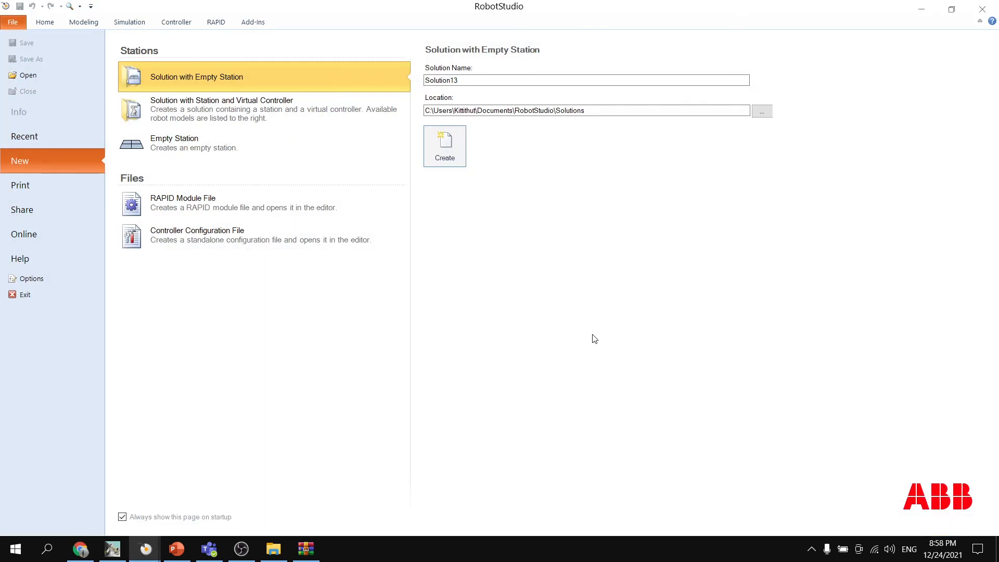
pyautogui.click(252, 146)
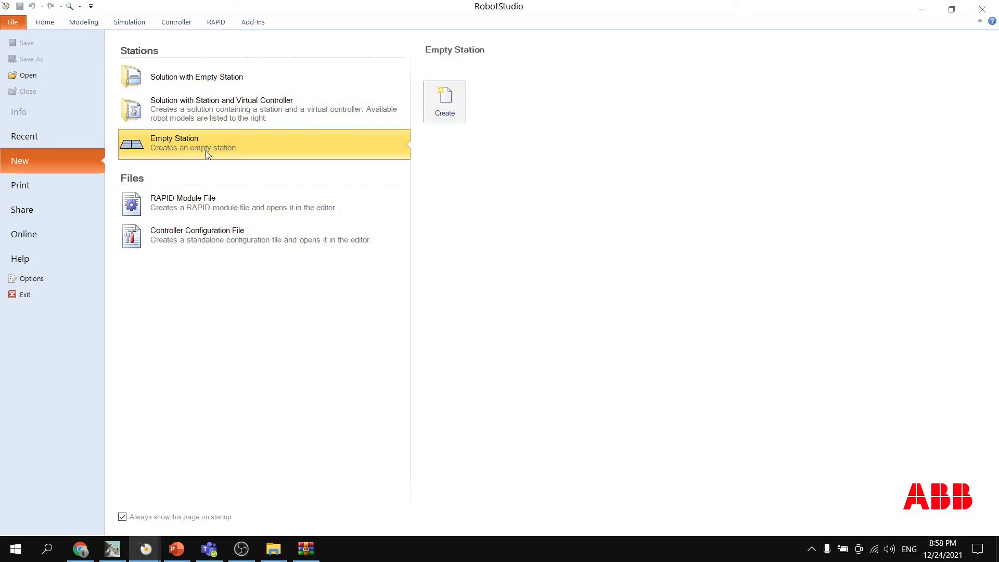
pyautogui.click(445, 102)
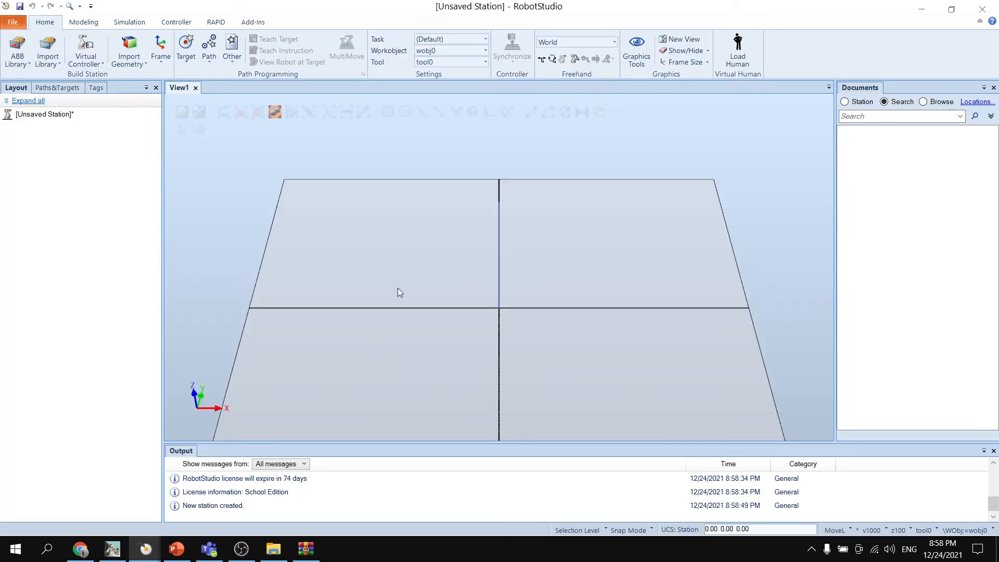
# - Import the IRB 360 parallel robot from the ABB Library with 1130 mm range, 3 kg capacity and Standard type
pyautogui.click(23, 64)
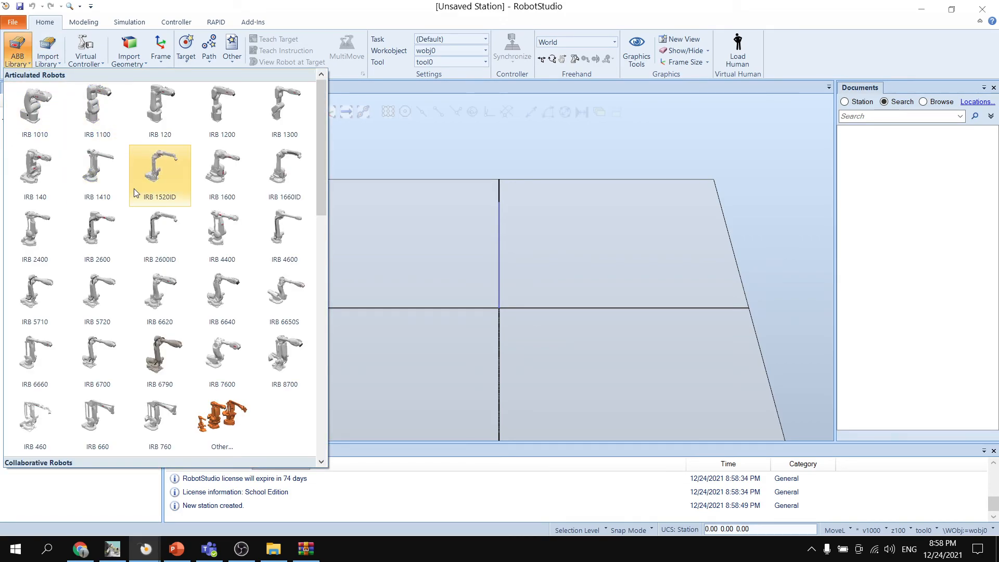
pyautogui.scroll(-5, 110, 212)
pyautogui.scroll(-1, 104, 244)
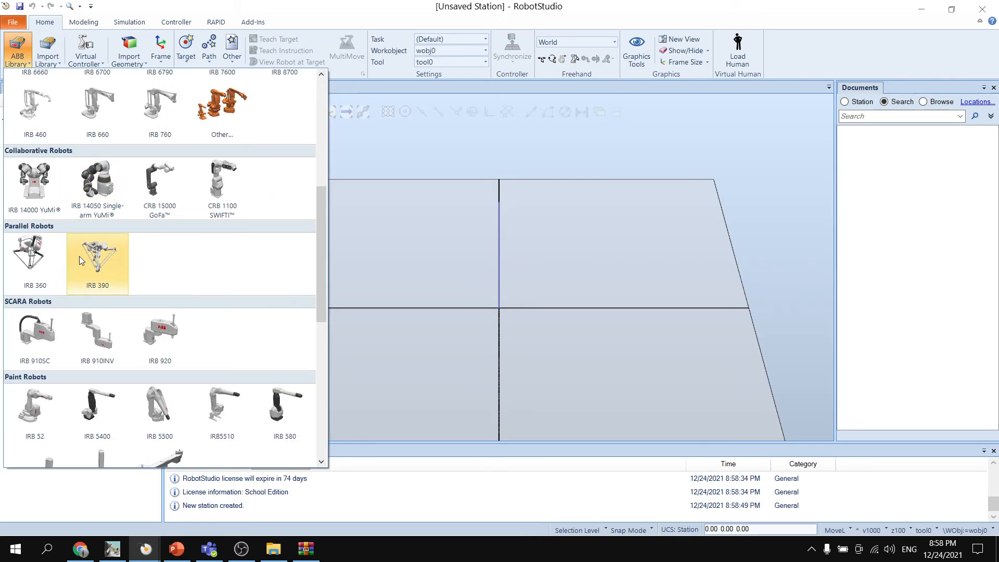
pyautogui.click(35, 262)
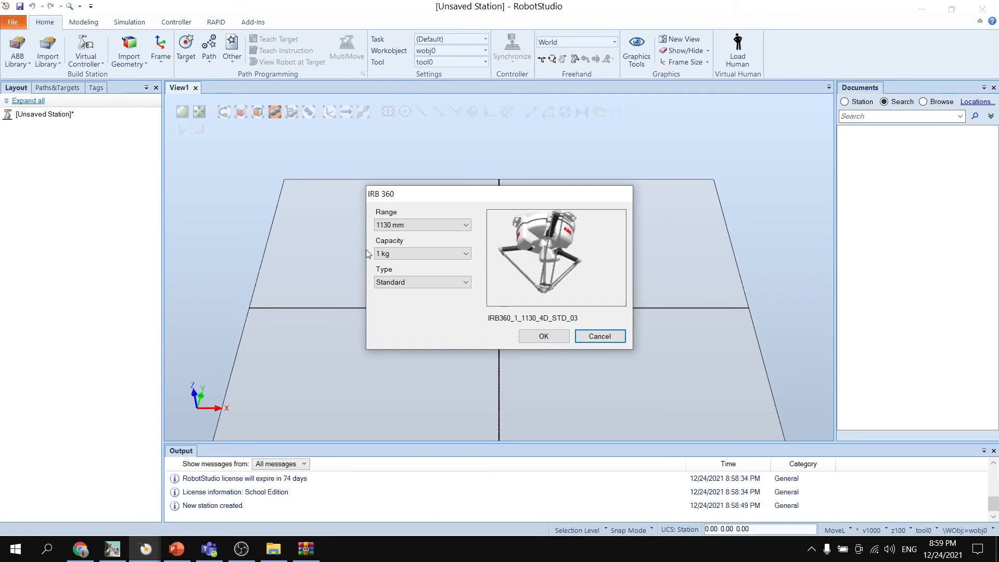
pyautogui.click(419, 226)
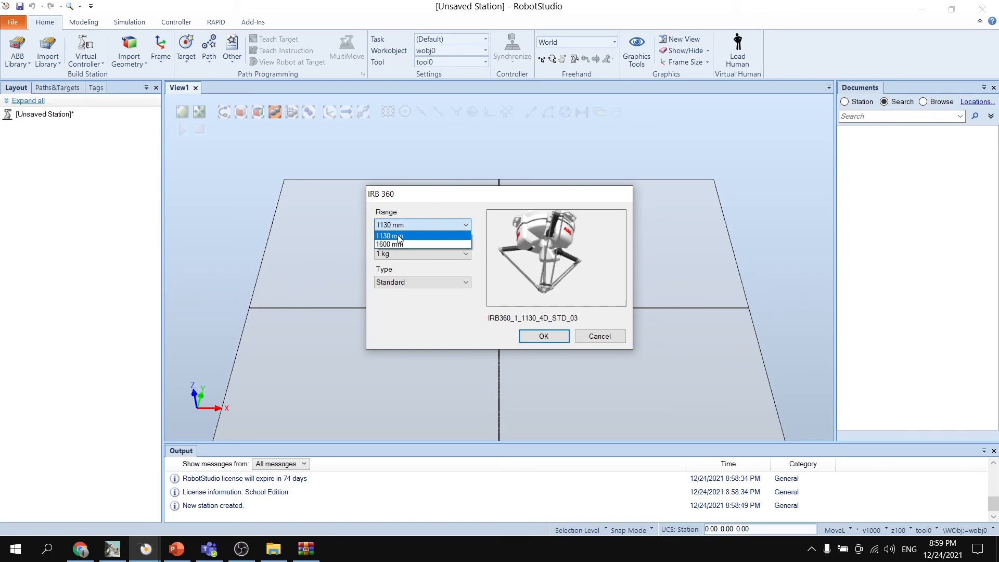
pyautogui.click(399, 238)
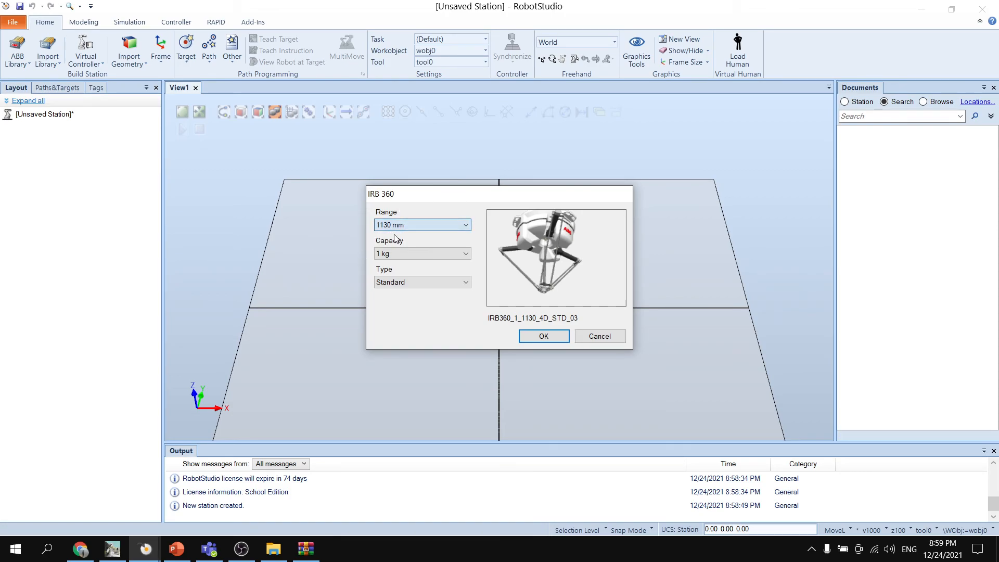
pyautogui.click(423, 254)
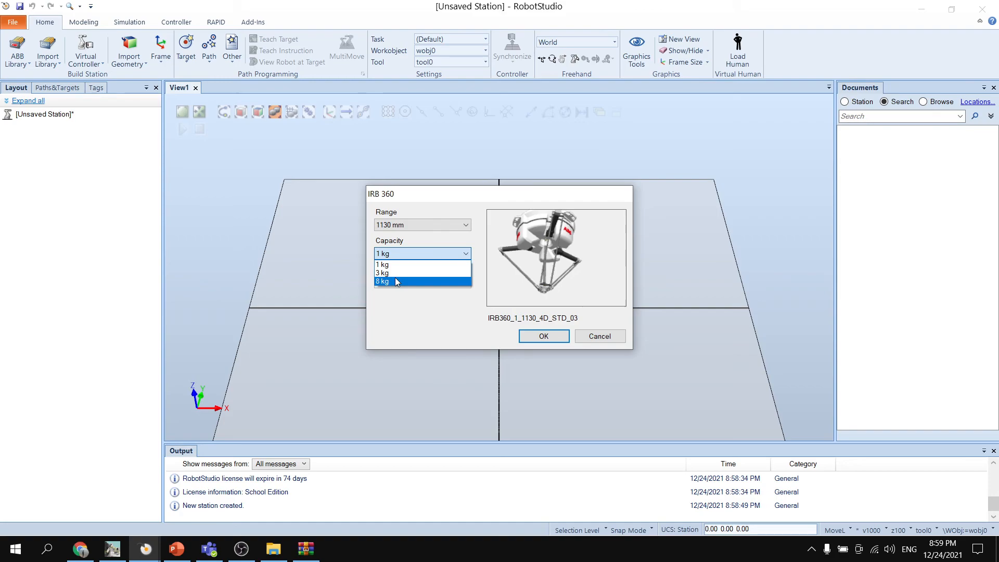
pyautogui.click(383, 273)
pyautogui.click(543, 337)
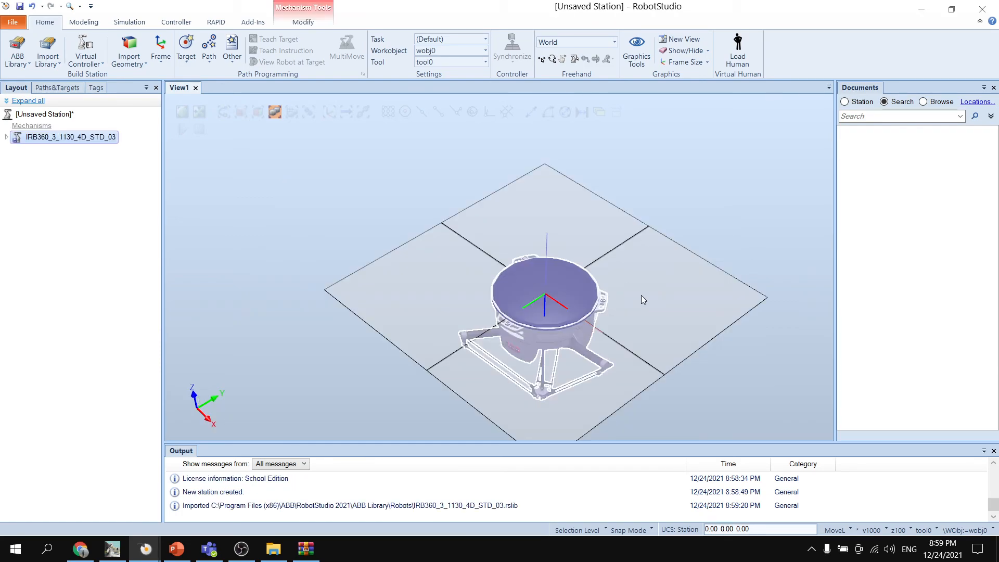
# - Open the Set Position settings for the IRB 360 robot and choose Local as the reference
pyautogui.keyDown('ctrl'); pyautogui.keyDown('shift'); pyautogui.moveTo(641, 295); pyautogui.dragTo(622, 320); pyautogui.keyUp('shift'); pyautogui.keyUp('ctrl')
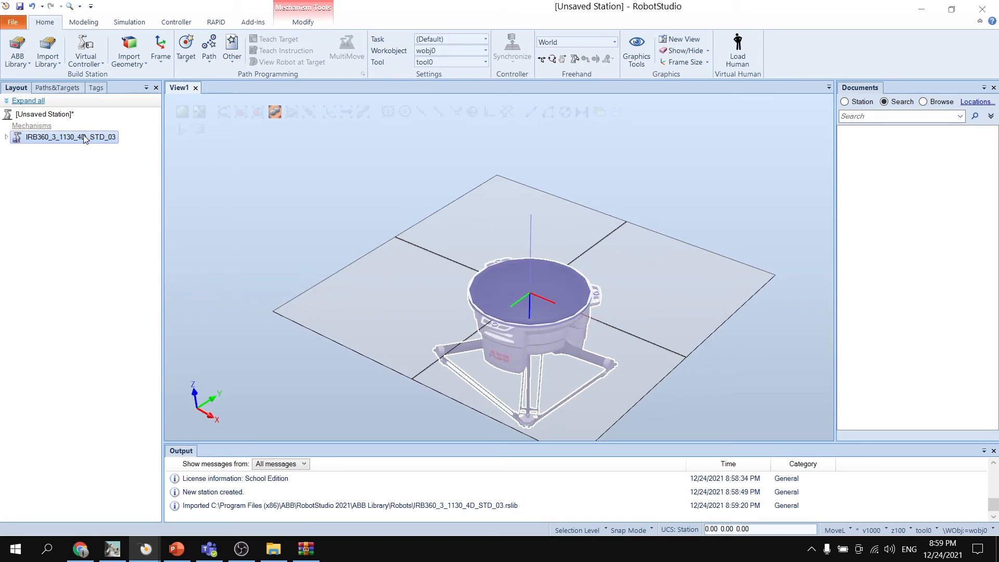
pyautogui.rightClick(62, 139)
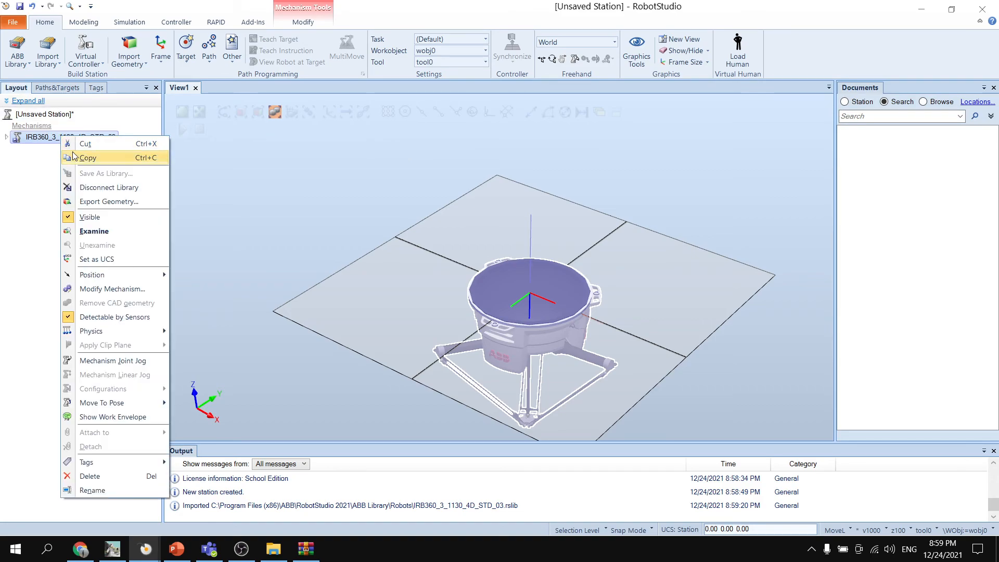
pyautogui.moveTo(149, 276)
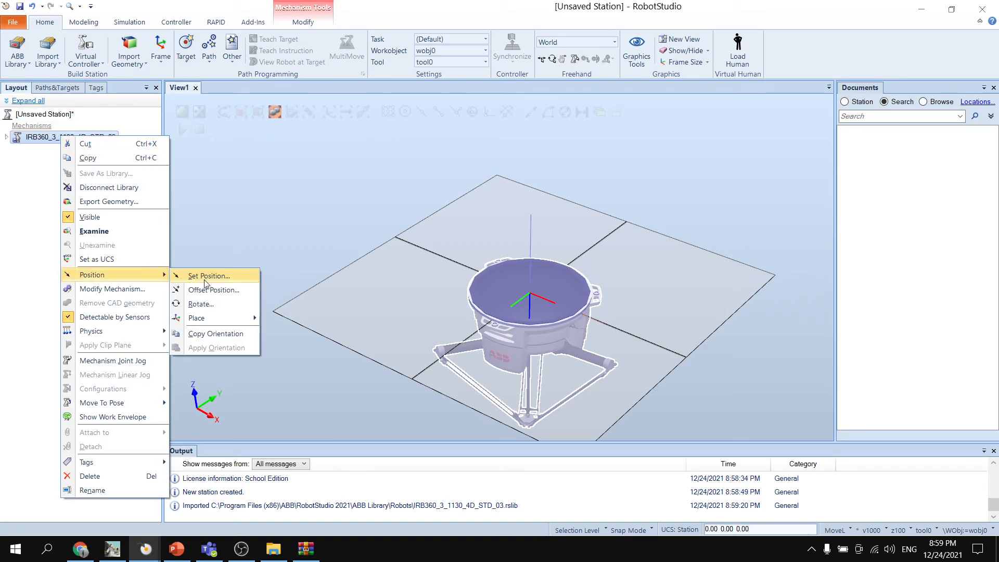
pyautogui.click(232, 281)
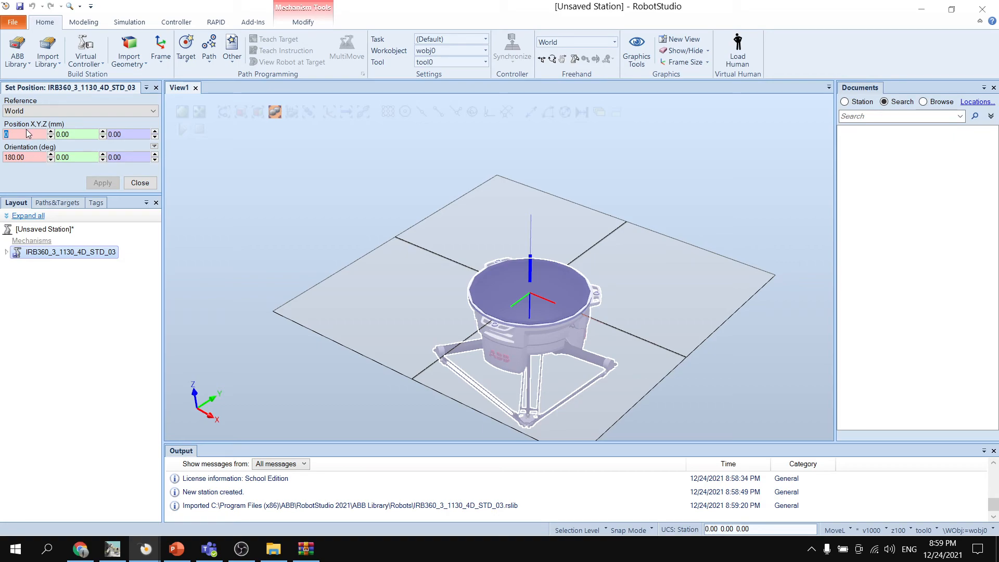
pyautogui.click(132, 134)
pyautogui.press('BackSpace')
pyautogui.click(106, 111)
pyautogui.click(39, 130)
# - Set the robot's local Z position to -1600 mm, apply it and close the position settings
pyautogui.click(124, 133)
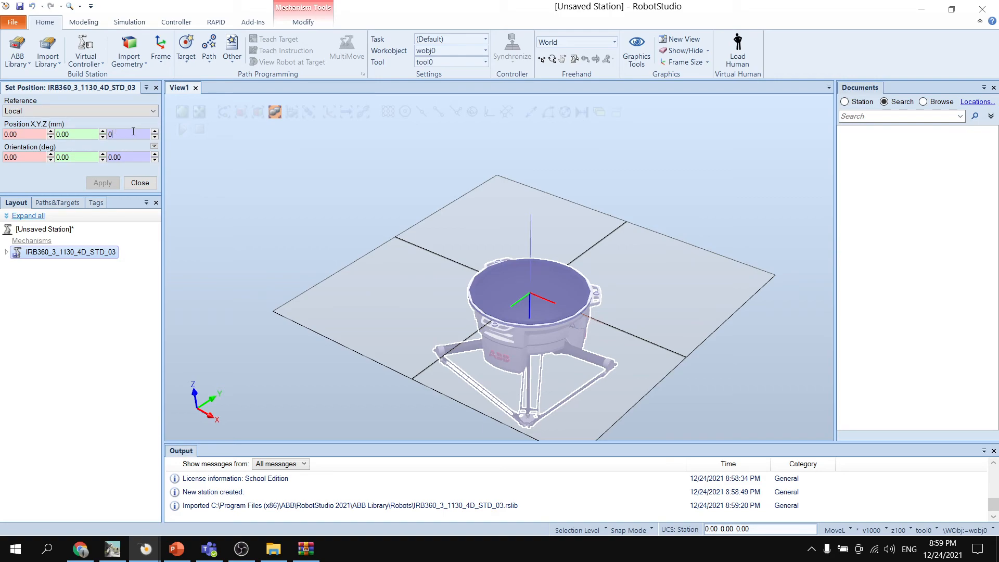
pyautogui.write('-16')
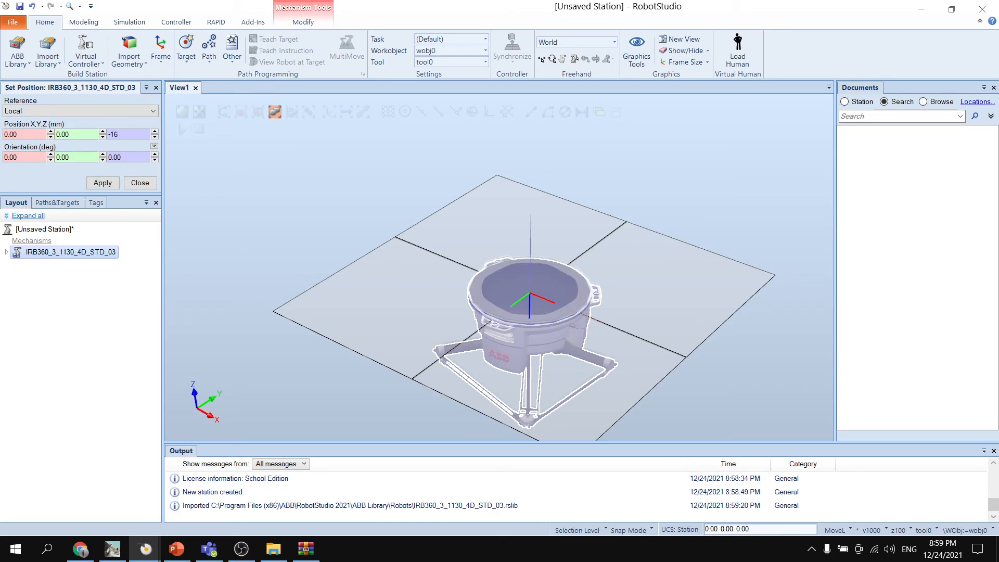
pyautogui.write('00')
pyautogui.scroll(-2, 495, 219)
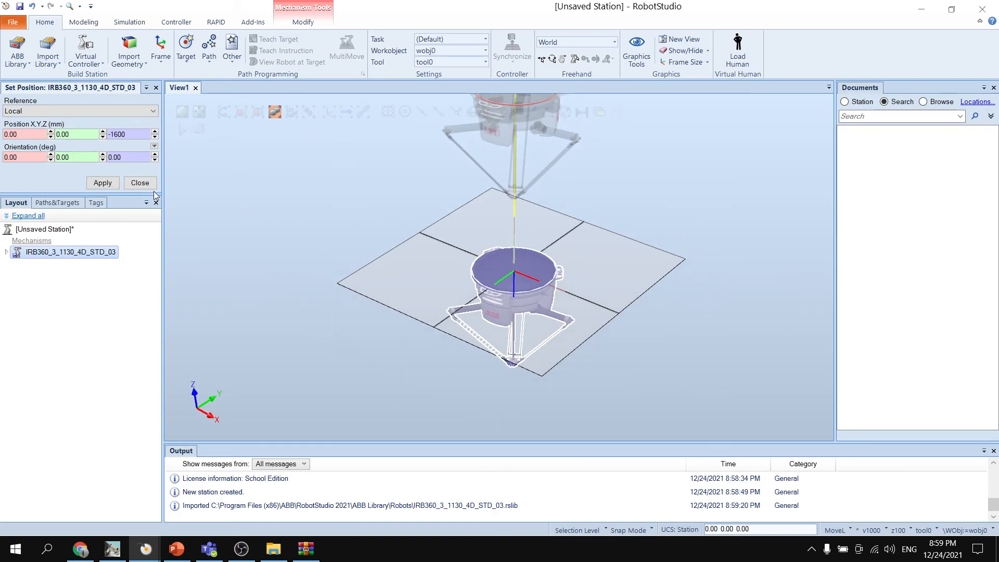
pyautogui.click(103, 182)
pyautogui.moveTo(350, 184); pyautogui.dragTo(292, 226, button='middle')
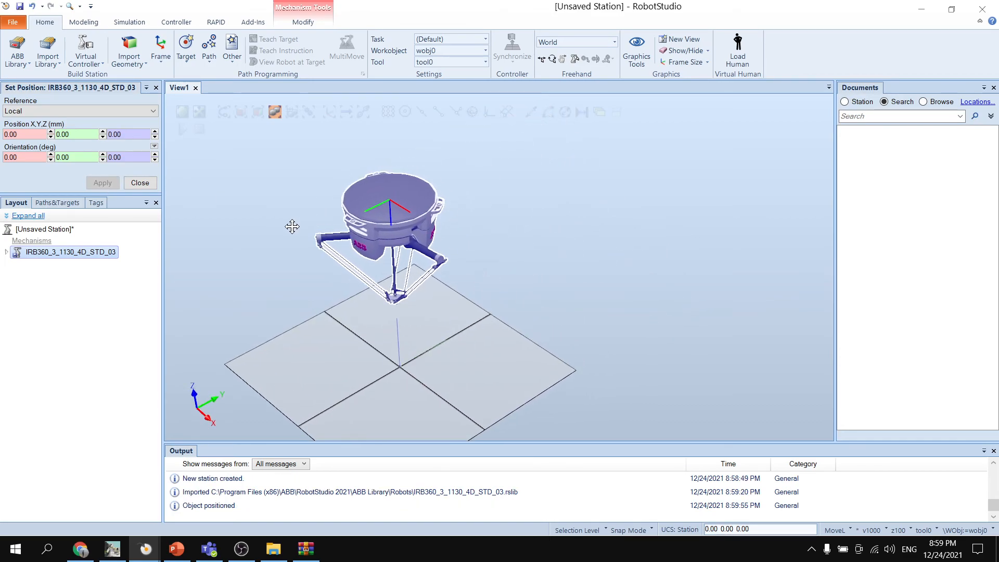
pyautogui.keyDown('ctrl'); pyautogui.moveTo(292, 227); pyautogui.dragTo(288, 226); pyautogui.keyUp('ctrl')
pyautogui.click(140, 183)
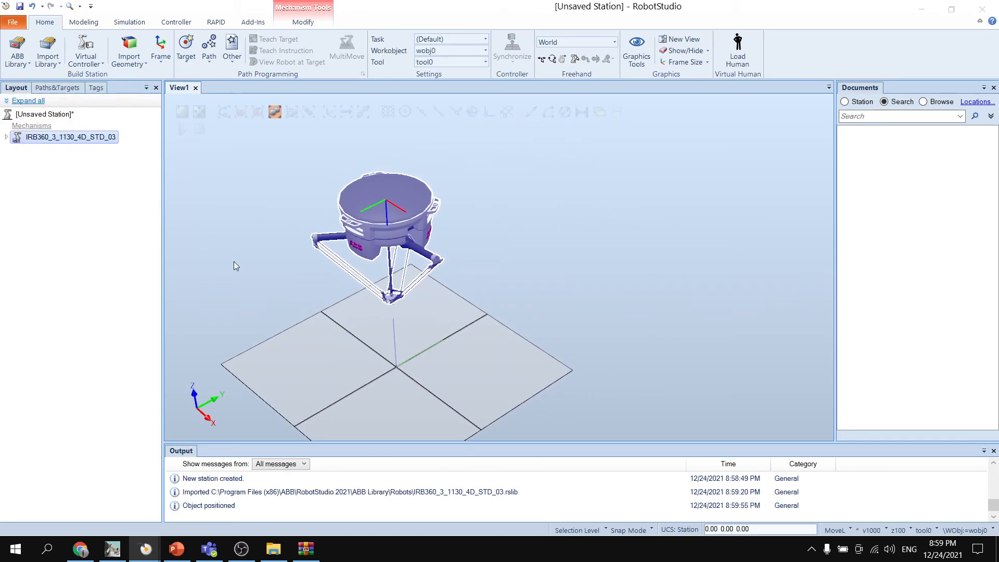
pyautogui.moveTo(246, 258)
pyautogui.keyDown('ctrl'); pyautogui.keyDown('shift'); pyautogui.mouseDown()
pyautogui.moveTo(245, 245)
pyautogui.moveTo(247, 268)
pyautogui.mouseUp(); pyautogui.keyUp('shift'); pyautogui.keyUp('ctrl')
pyautogui.keyDown('ctrl'); pyautogui.moveTo(227, 274); pyautogui.dragTo(248, 260); pyautogui.keyUp('ctrl')
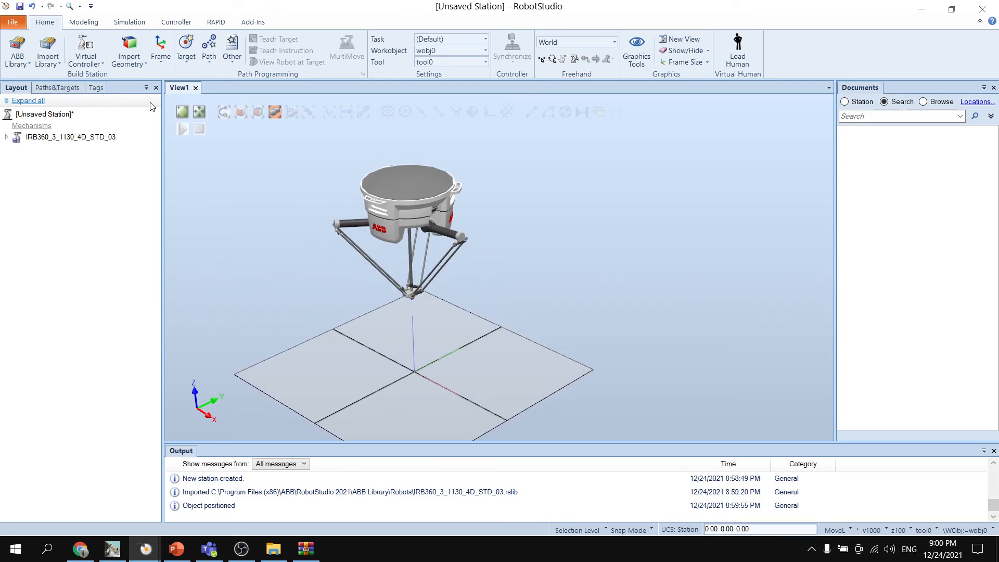
# - Start creating a virtual controller from the existing station layout
pyautogui.click(100, 63)
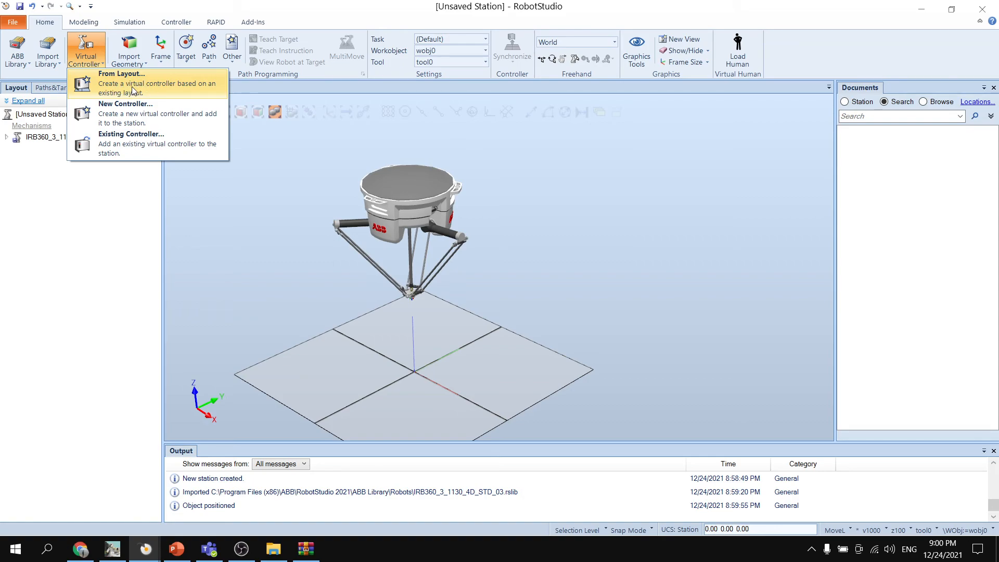
pyautogui.click(134, 92)
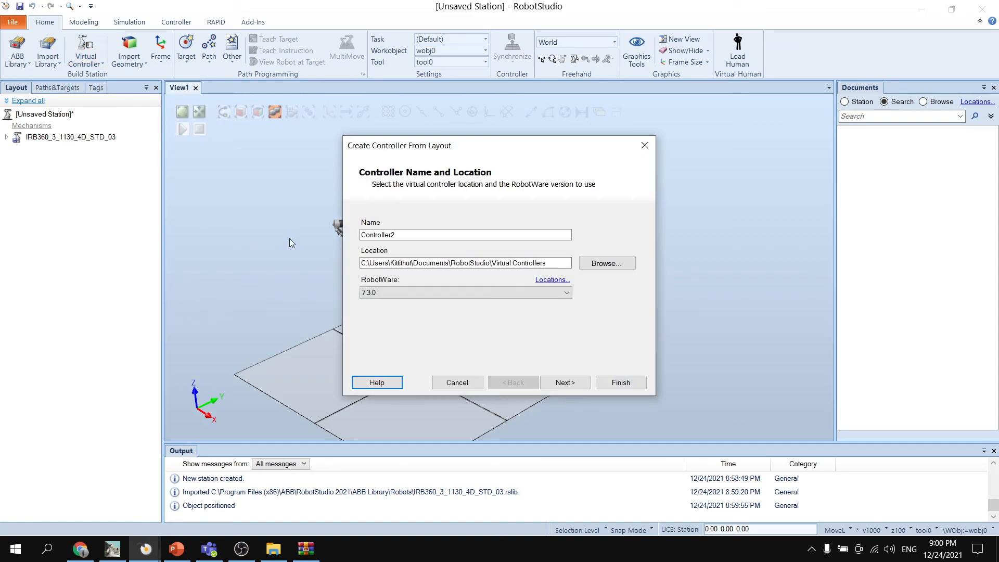
# - Try naming the new controller Controller1, and restore the name Controller2
pyautogui.click(404, 235)
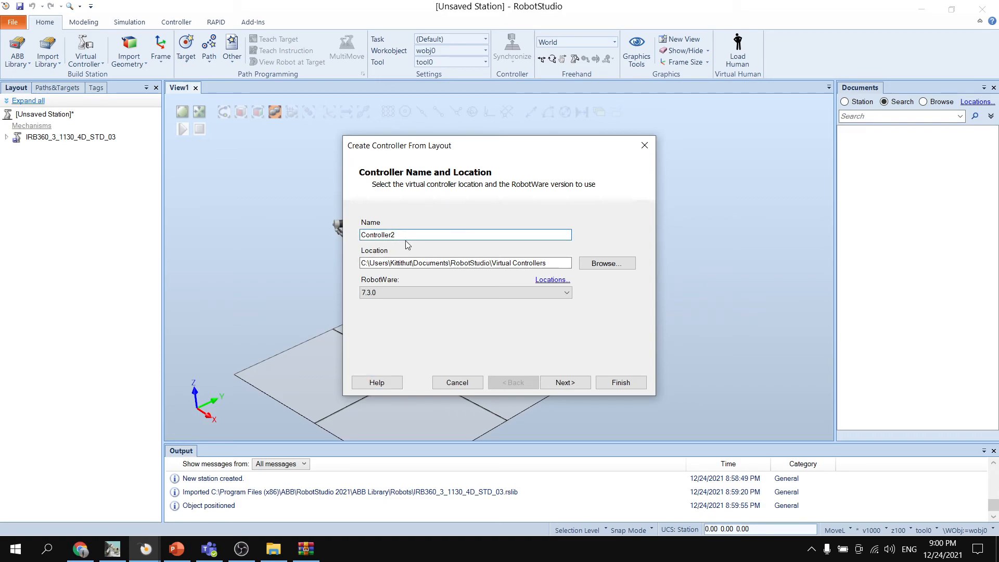
pyautogui.press('BackSpace')
pyautogui.write('1')
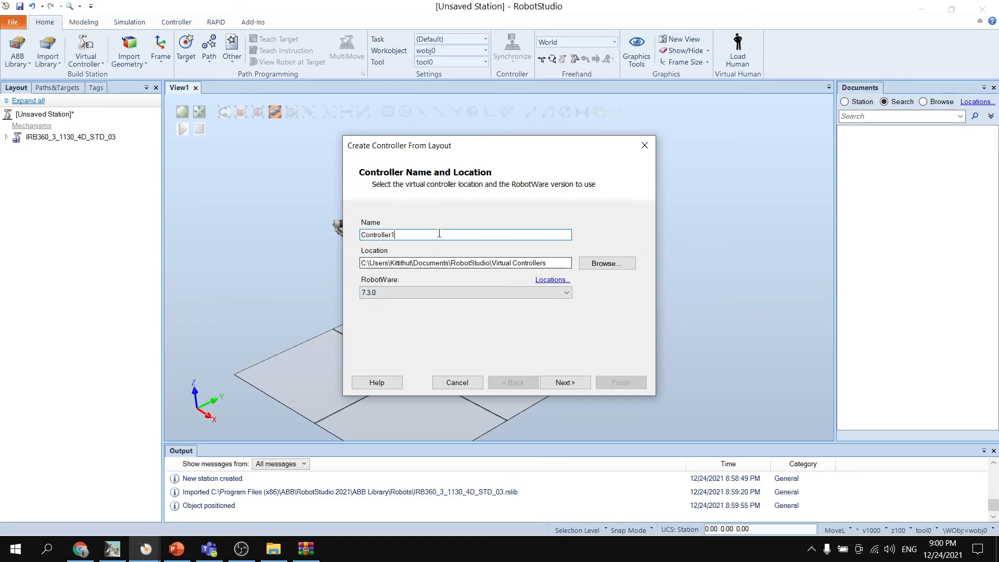
pyautogui.moveTo(575, 235)
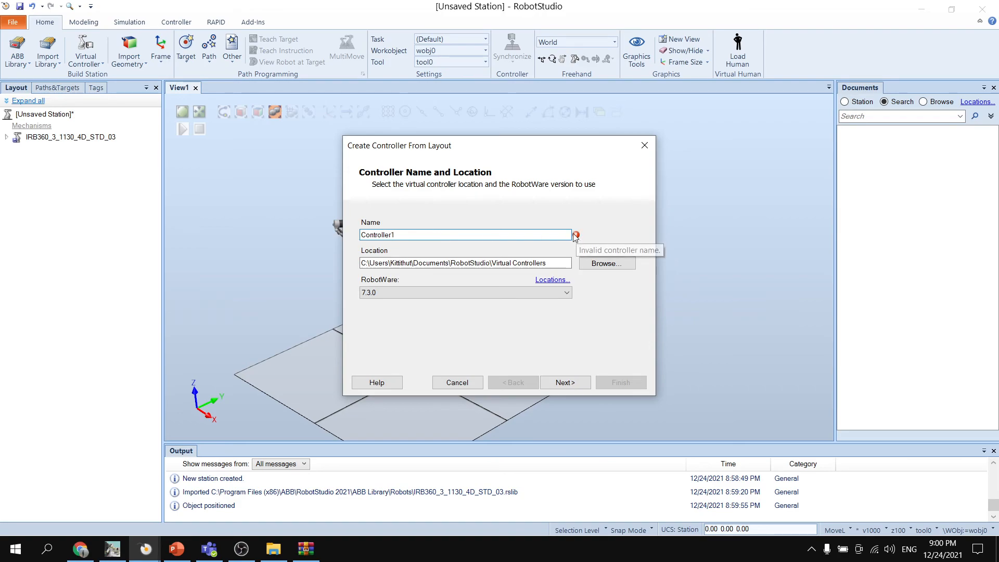
pyautogui.press('BackSpace')
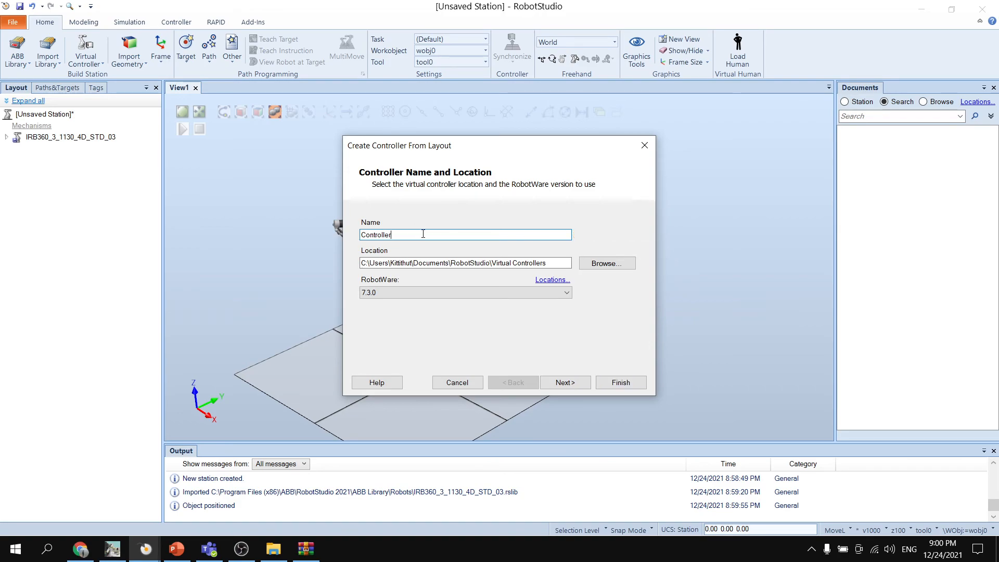
pyautogui.write('2')
# - Select RobotWare 6.12.01.00 for the controller and accept the IRB 360 robot as its mechanism
pyautogui.click(395, 292)
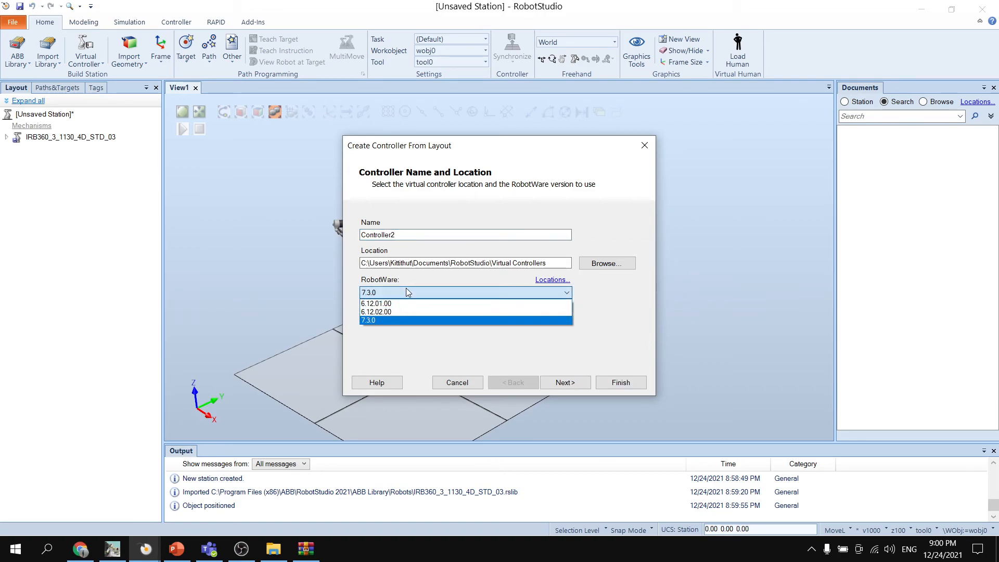
pyautogui.click(384, 308)
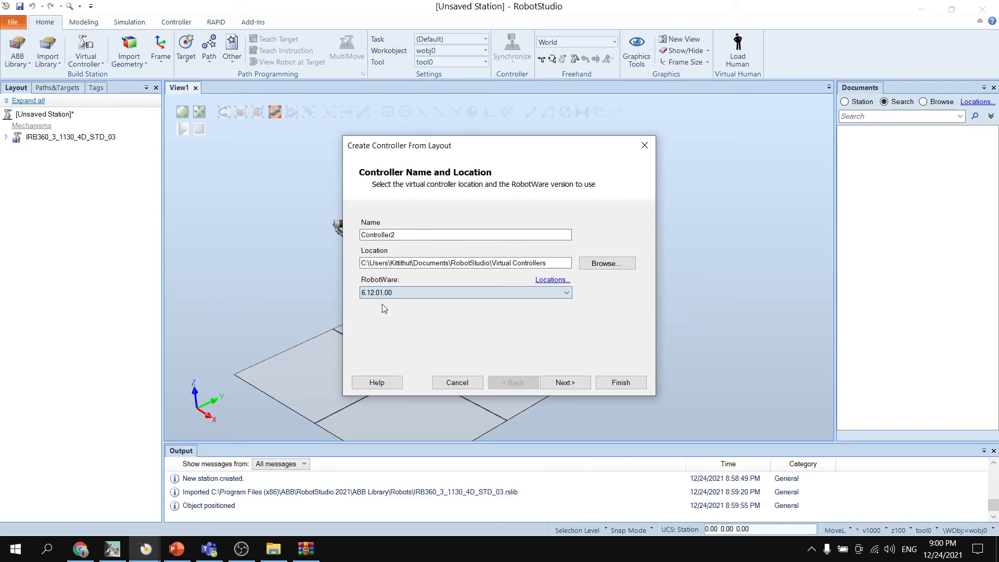
pyautogui.click(566, 385)
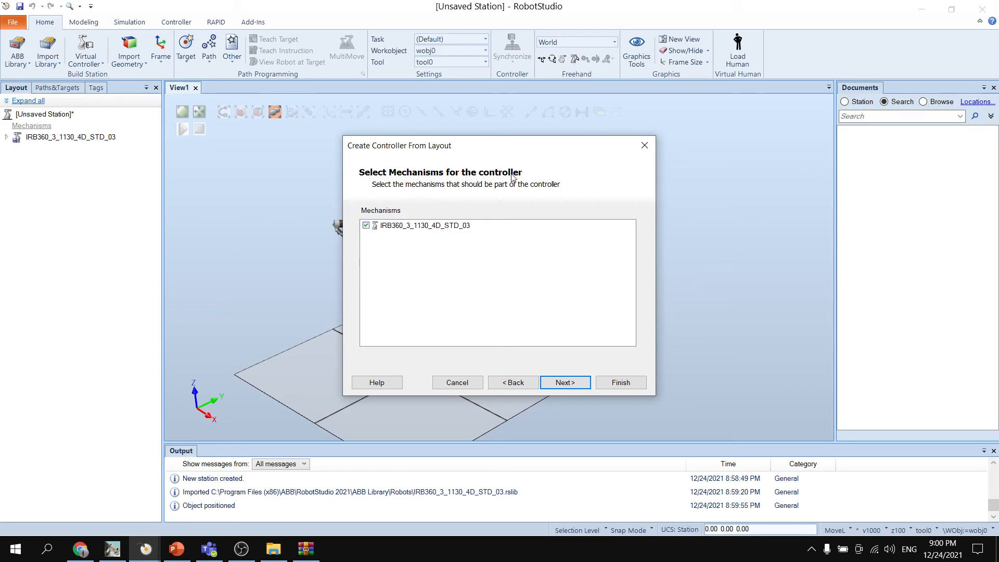
pyautogui.moveTo(416, 149); pyautogui.dragTo(522, 173)
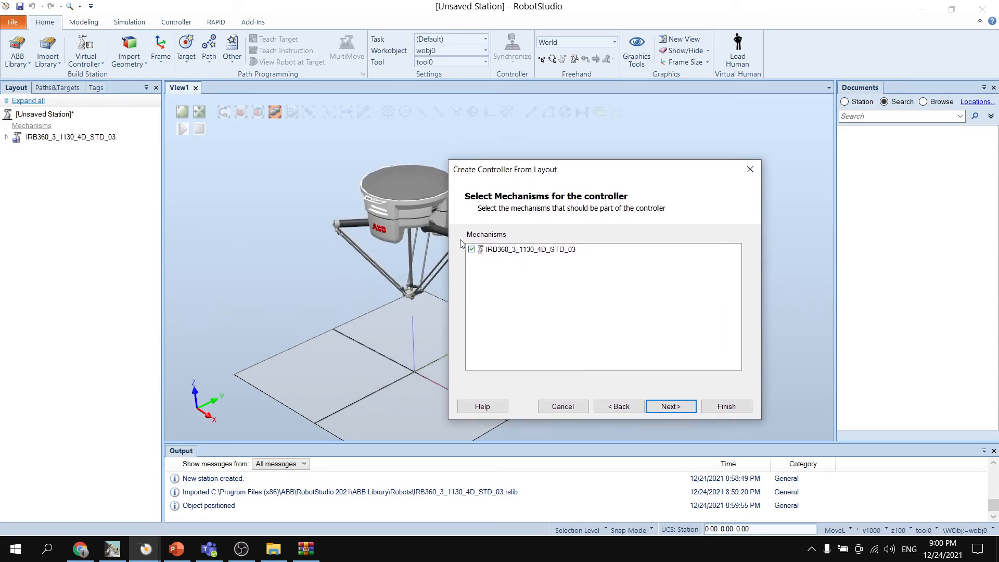
pyautogui.click(680, 409)
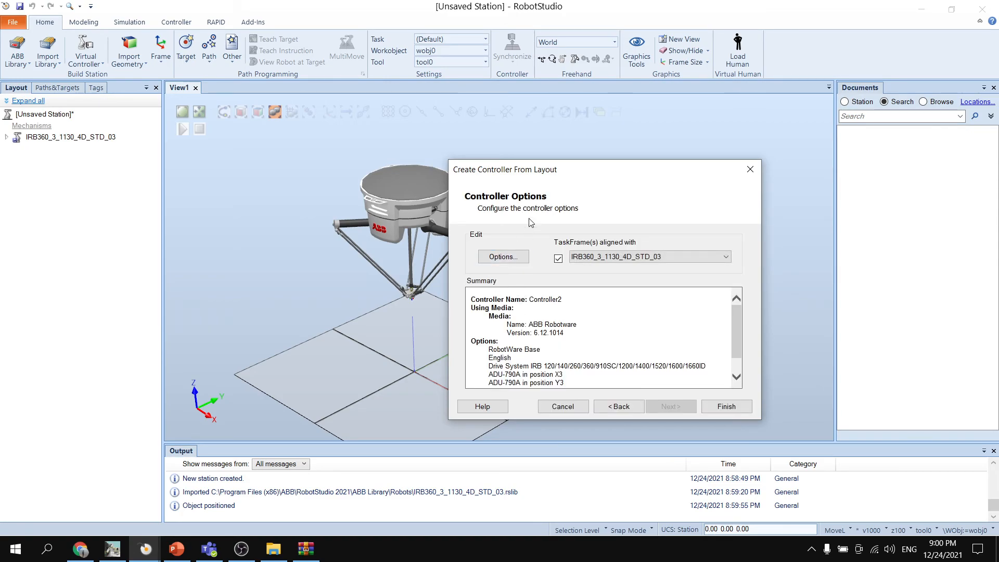
pyautogui.moveTo(524, 160); pyautogui.dragTo(523, 134)
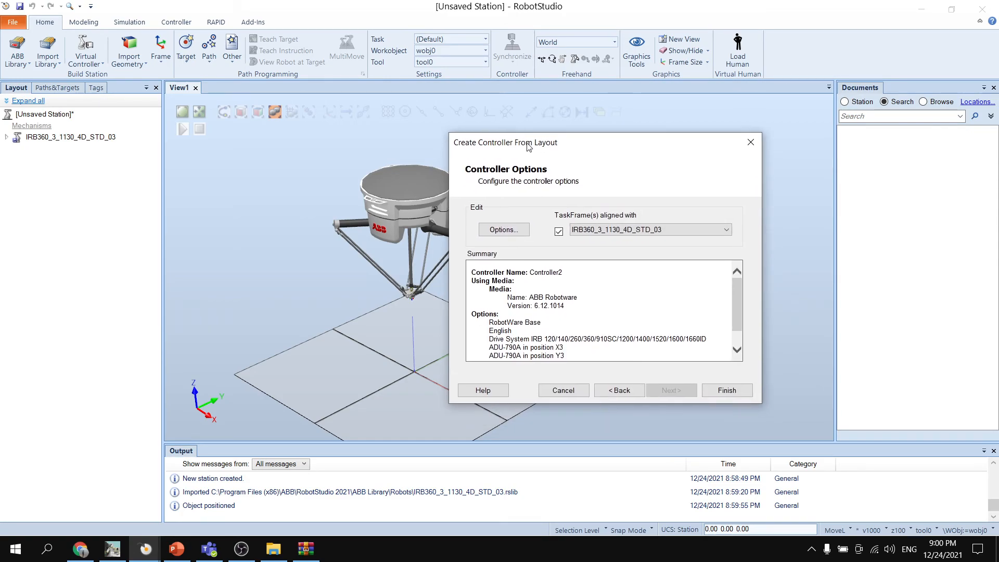
# - Open the controller options and enable 709-1 DeviceNet Master/Slave under the industrial networks
pyautogui.click(505, 230)
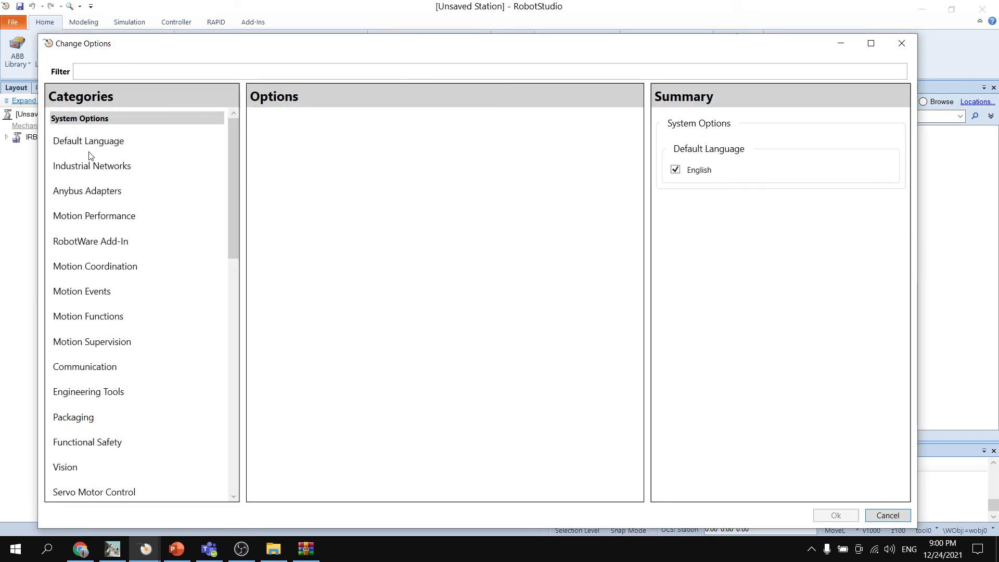
pyautogui.click(92, 166)
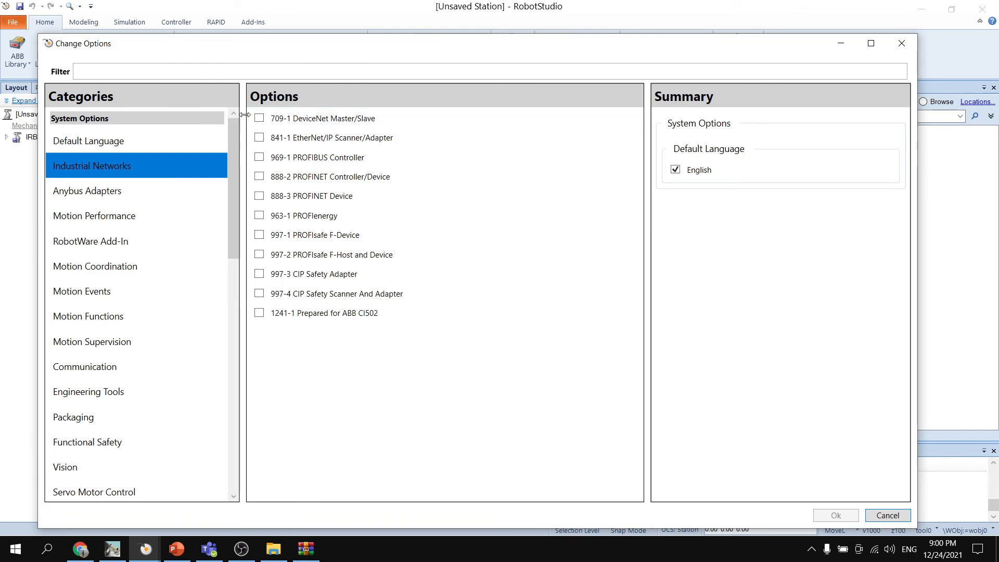
pyautogui.click(259, 121)
pyautogui.click(259, 119)
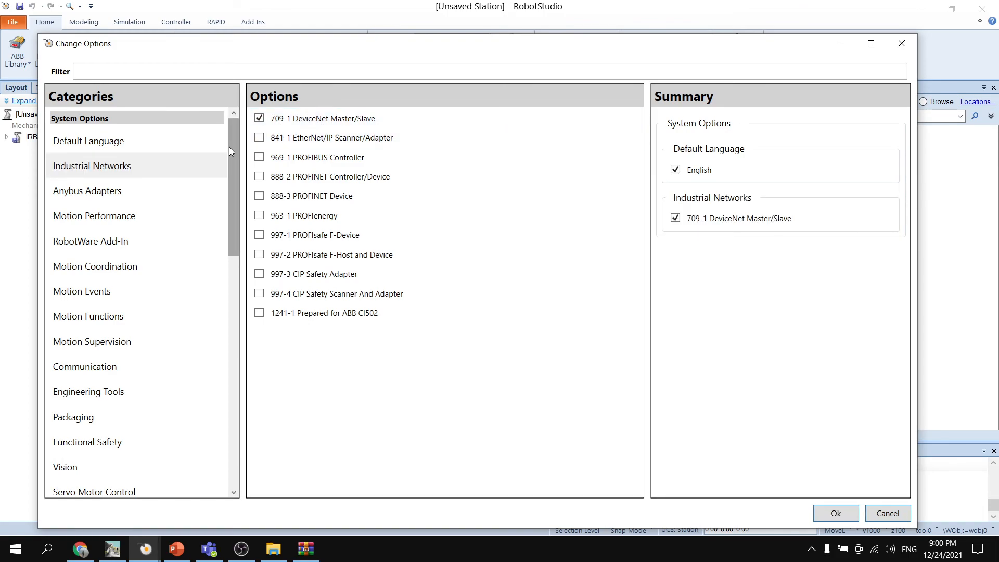
# - Enable packaging option 642-1 PickMaster 3 with two conveyor work areas and one DeviceNet I/O board, and finish creating the controller
pyautogui.scroll(-1, 101, 308)
pyautogui.click(73, 387)
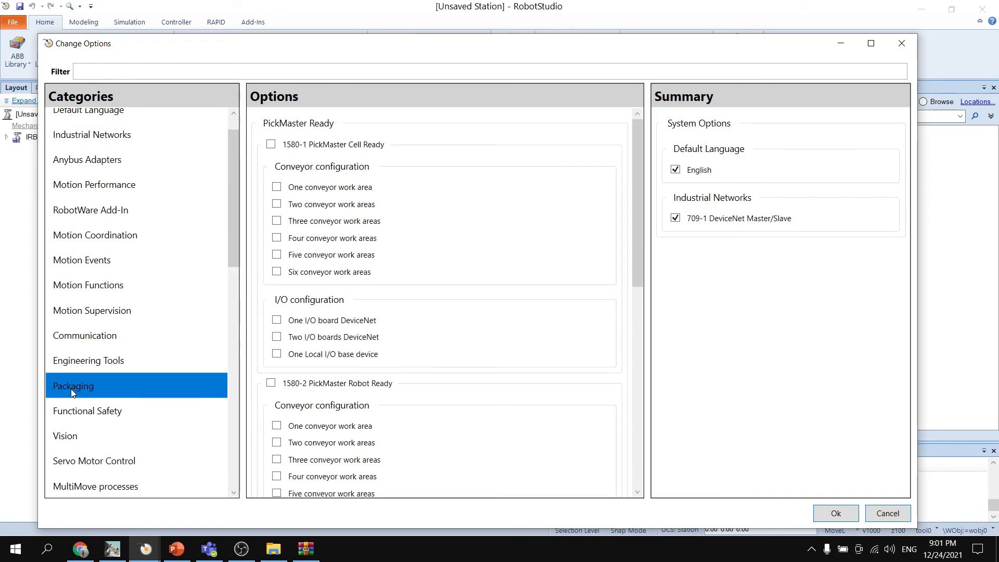
pyautogui.scroll(-6, 312, 219)
pyautogui.scroll(-1, 300, 206)
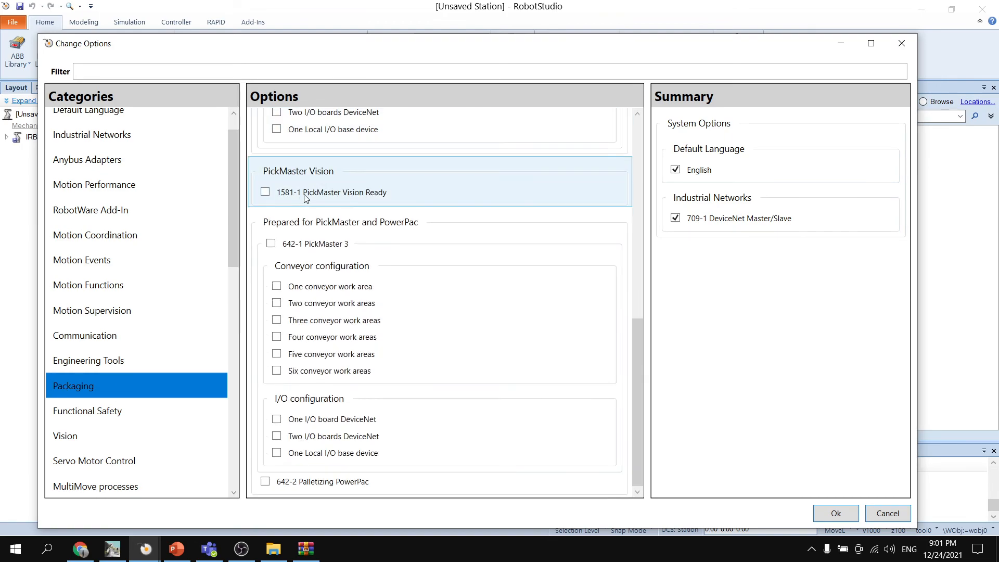
pyautogui.click(271, 244)
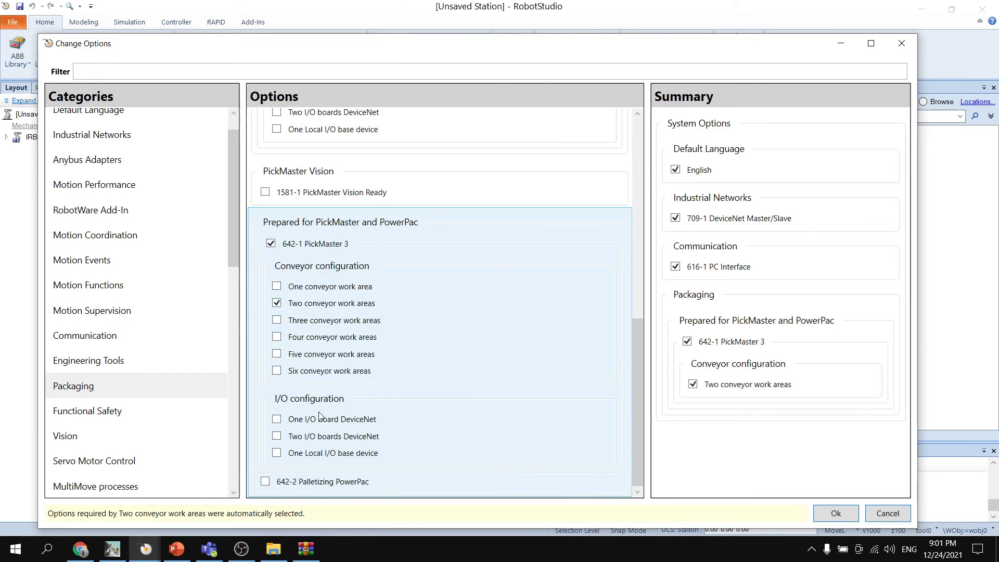
pyautogui.click(276, 419)
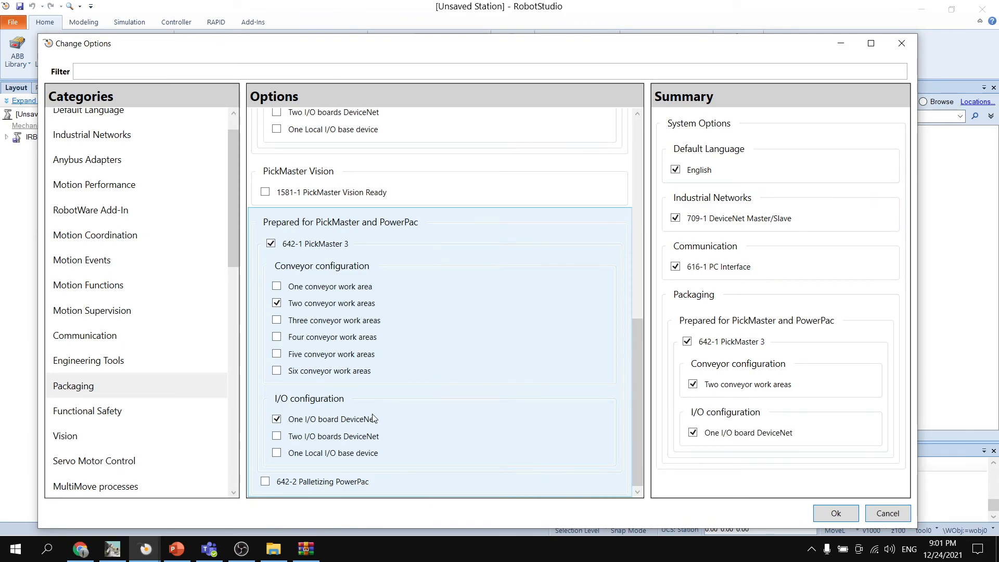
pyautogui.click(835, 514)
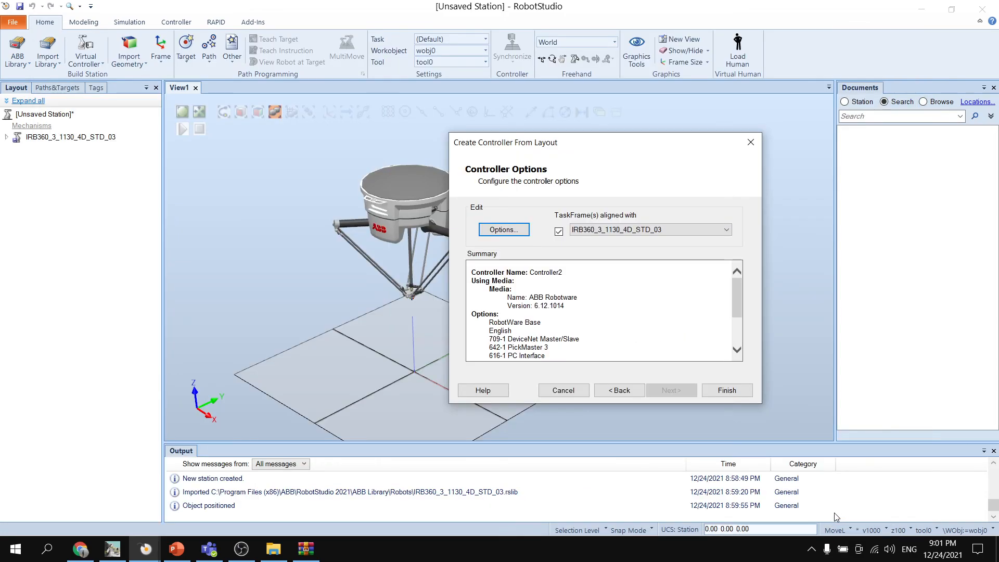
pyautogui.click(728, 391)
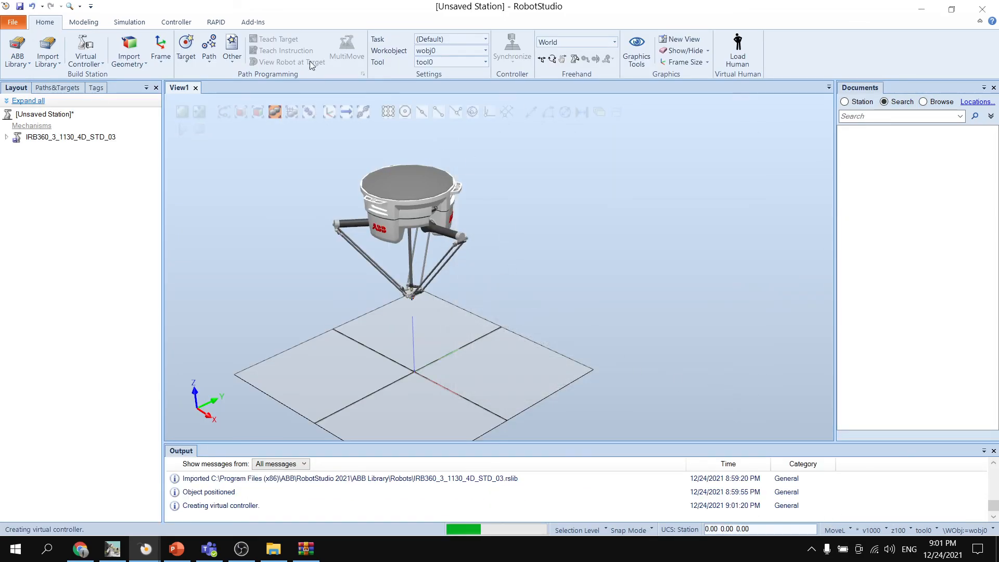
# - Activate the Picking PowerPac and bring the unsaved station's window to the front
pyautogui.click(253, 22)
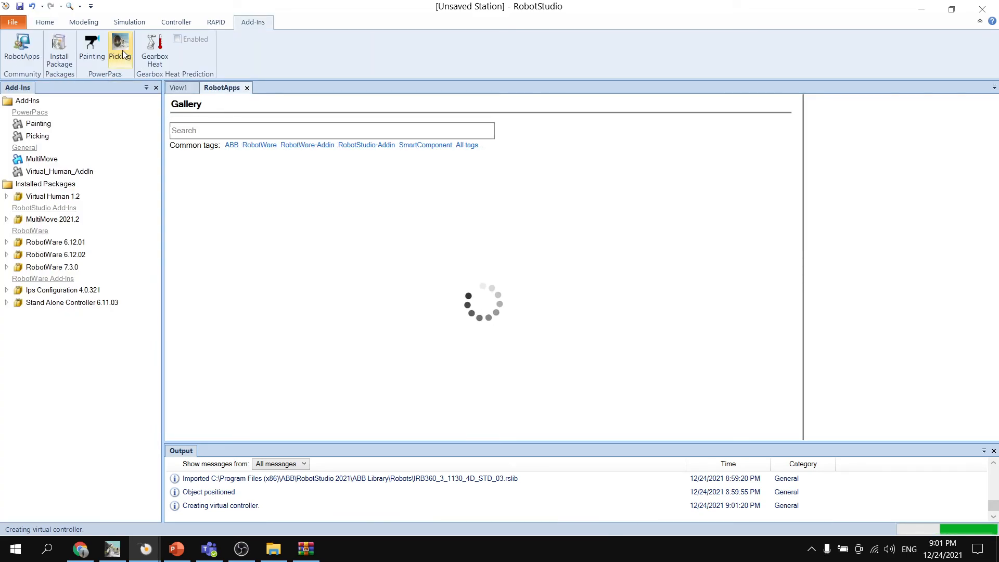
pyautogui.click(120, 49)
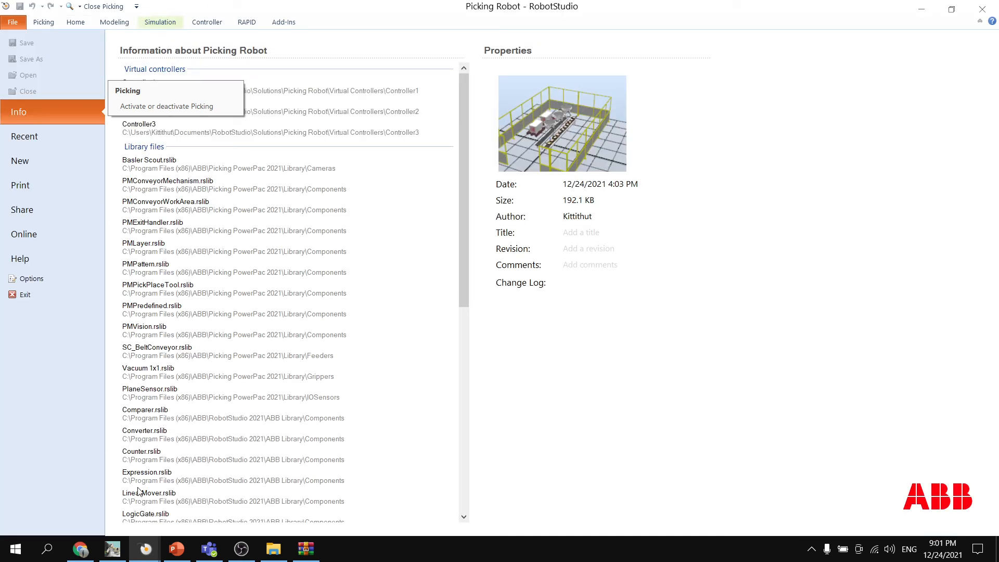
pyautogui.moveTo(146, 549)
pyautogui.click(195, 505)
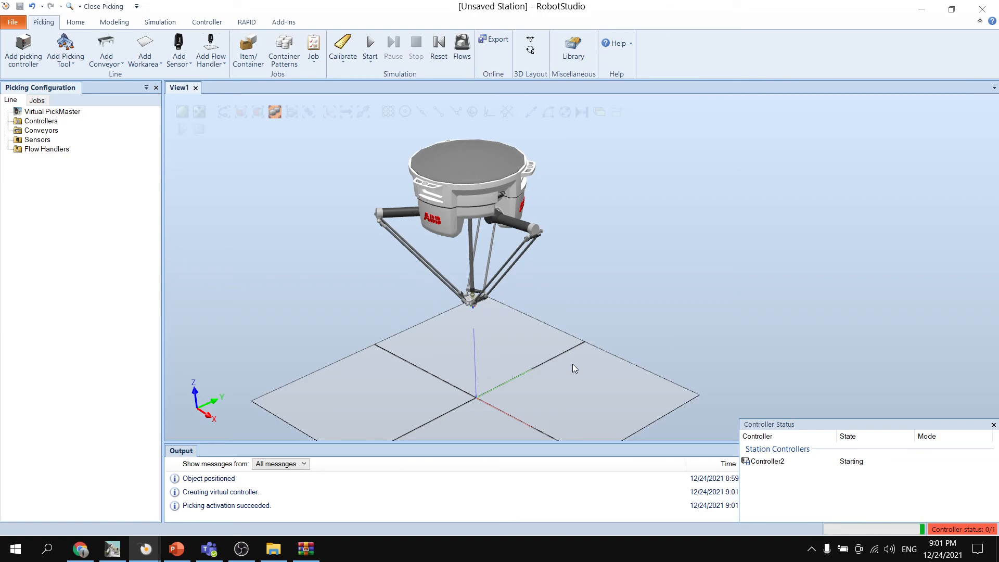
# - Start adding a conveyor to the picking line using the SC_BeltConveyor model
pyautogui.scroll(-1, 561, 307)
pyautogui.moveTo(588, 302)
pyautogui.keyDown('ctrl'); pyautogui.keyDown('shift'); pyautogui.mouseDown()
pyautogui.moveTo(627, 292)
pyautogui.moveTo(577, 317)
pyautogui.mouseUp(); pyautogui.keyUp('shift'); pyautogui.keyUp('ctrl')
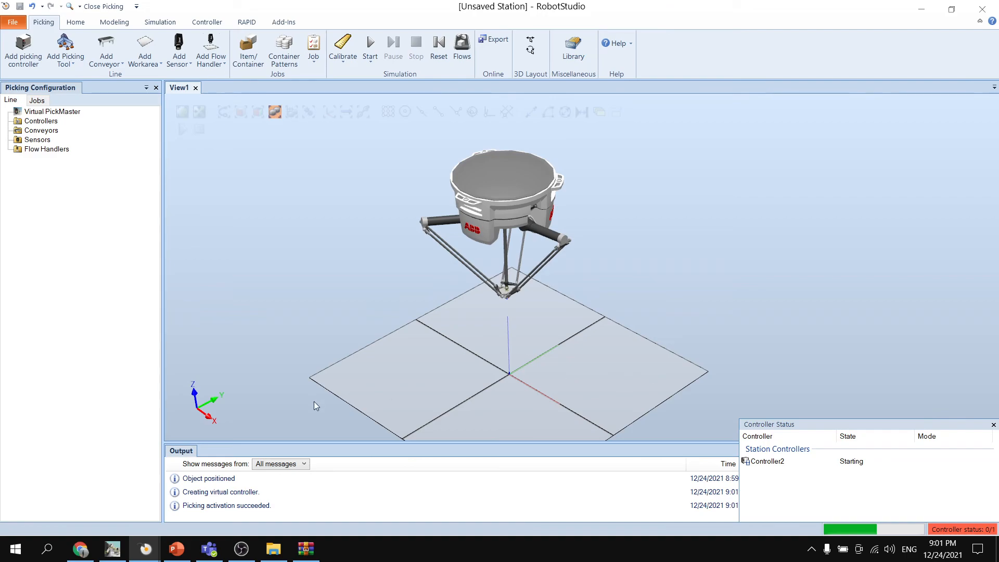
pyautogui.click(106, 65)
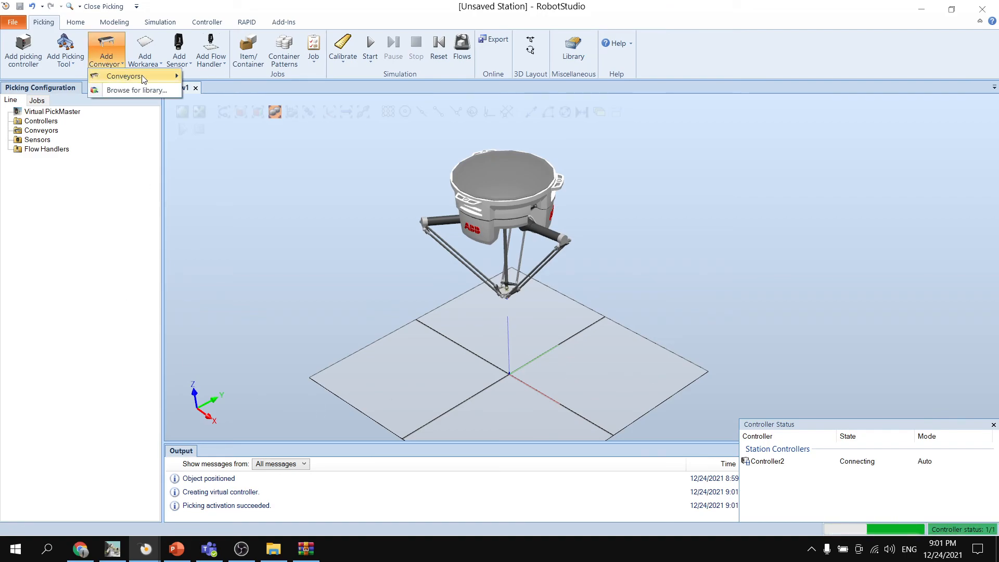
pyautogui.moveTo(174, 78)
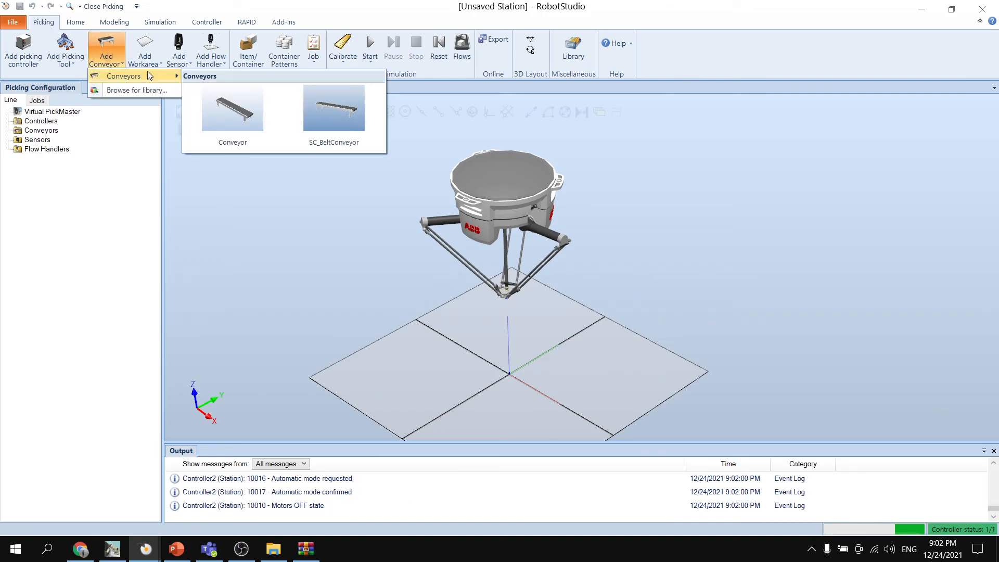
pyautogui.click(340, 123)
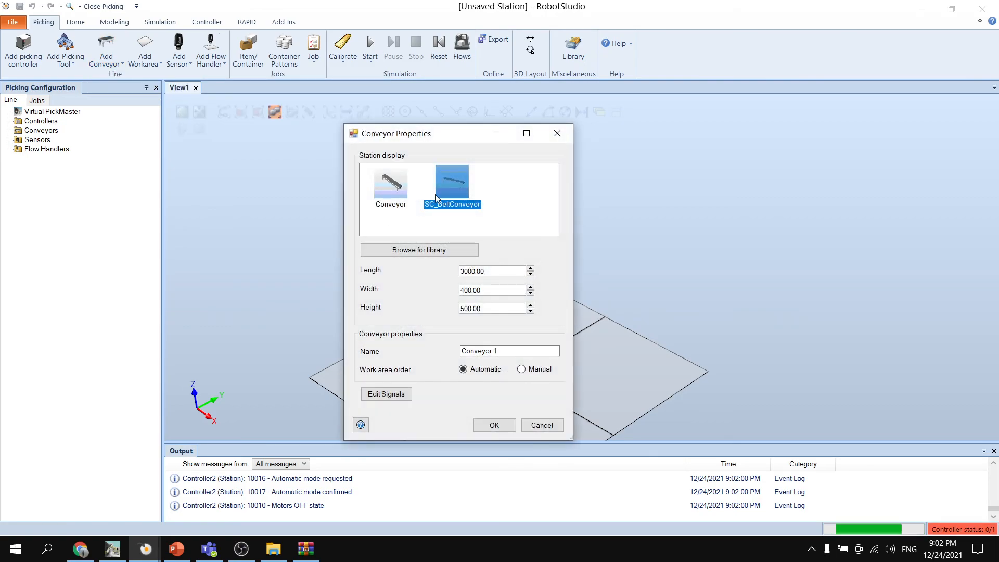
# - Set the belt conveyor's length to 4000, width to 400 and height to 500, and create it
pyautogui.doubleClick(503, 272)
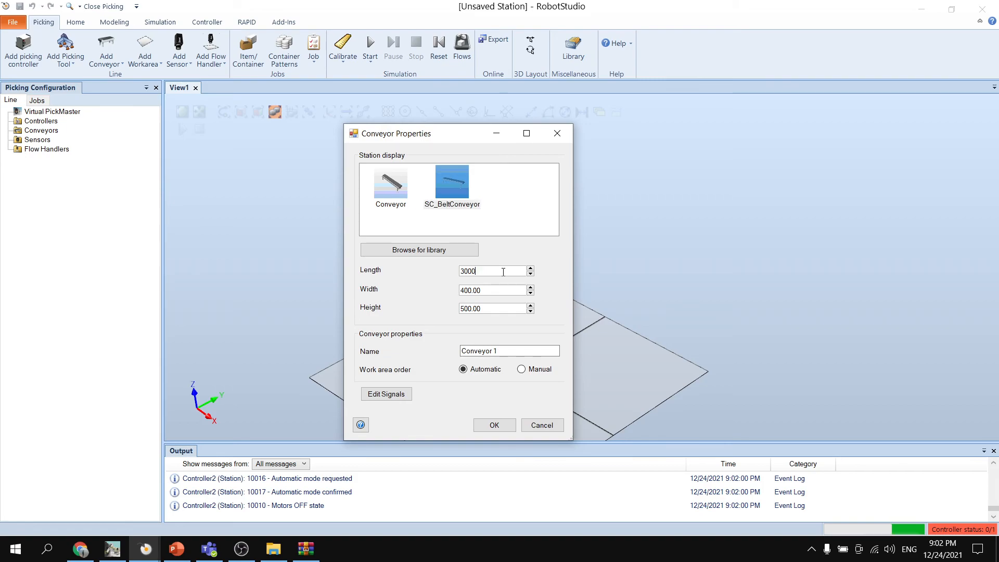
pyautogui.write('4000')
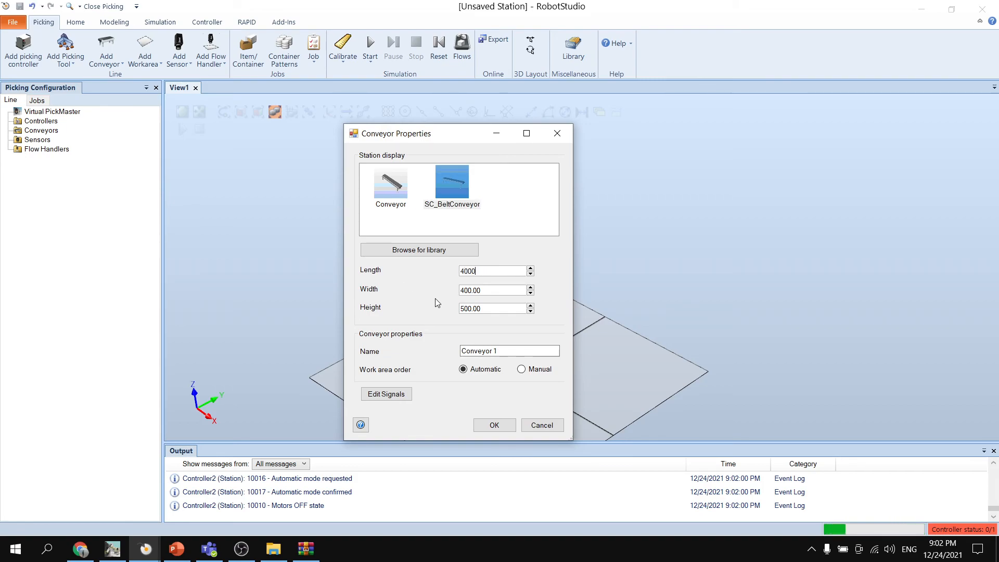
pyautogui.doubleClick(498, 292)
pyautogui.write('400')
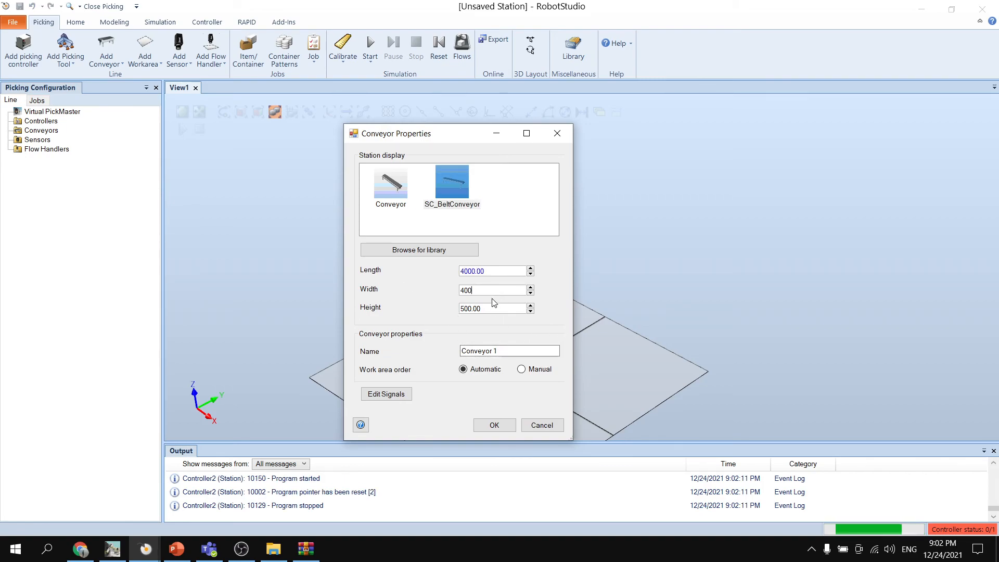
pyautogui.doubleClick(494, 309)
pyautogui.write('500')
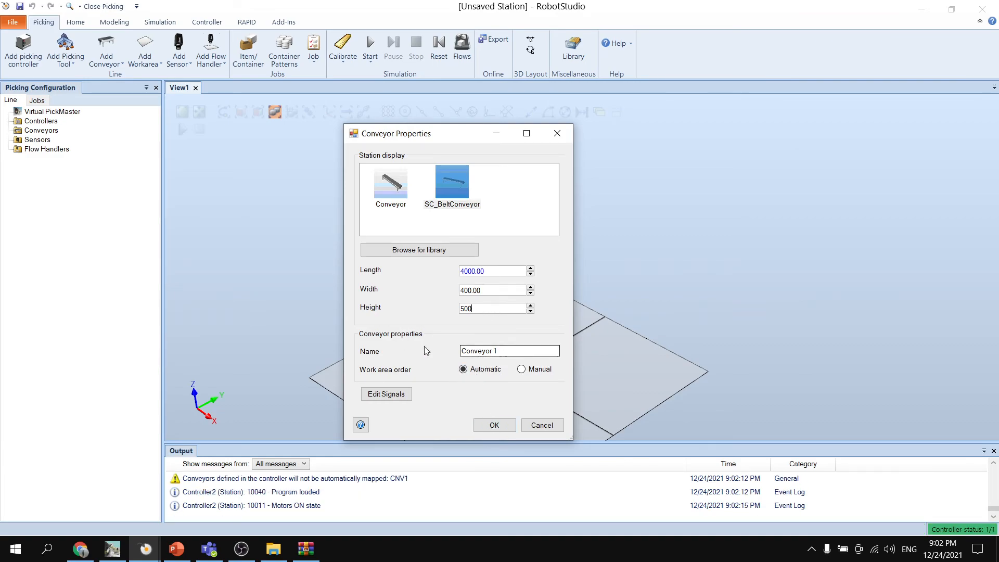
pyautogui.click(495, 426)
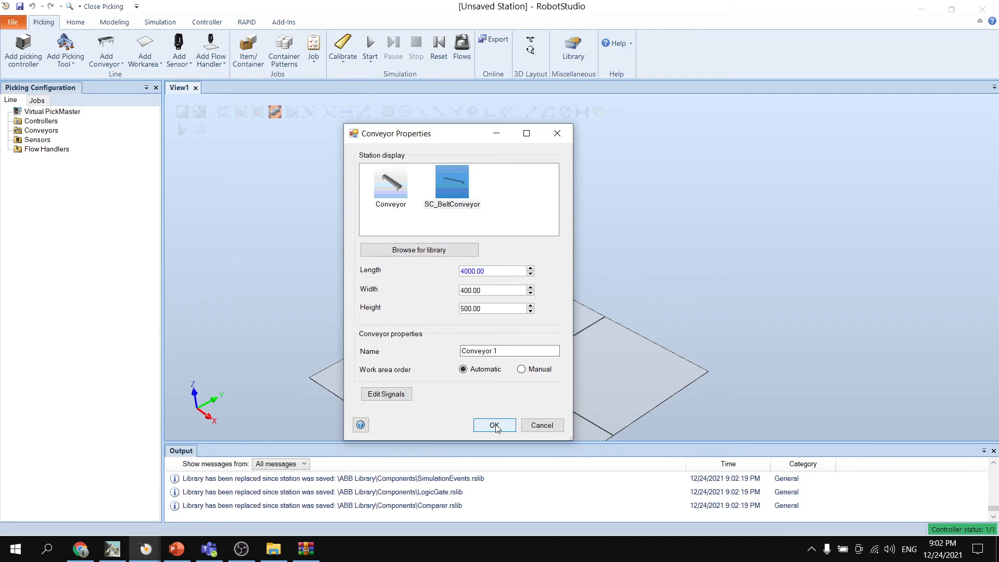
# - Position the first belt conveyor at X -1000, Y 100 mm relative to World, and finish positioning it
pyautogui.moveTo(650, 276)
pyautogui.keyDown('ctrl'); pyautogui.keyDown('shift'); pyautogui.mouseDown()
pyautogui.moveTo(763, 267)
pyautogui.moveTo(714, 294)
pyautogui.moveTo(661, 292)
pyautogui.mouseUp(); pyautogui.keyUp('shift'); pyautogui.keyUp('ctrl')
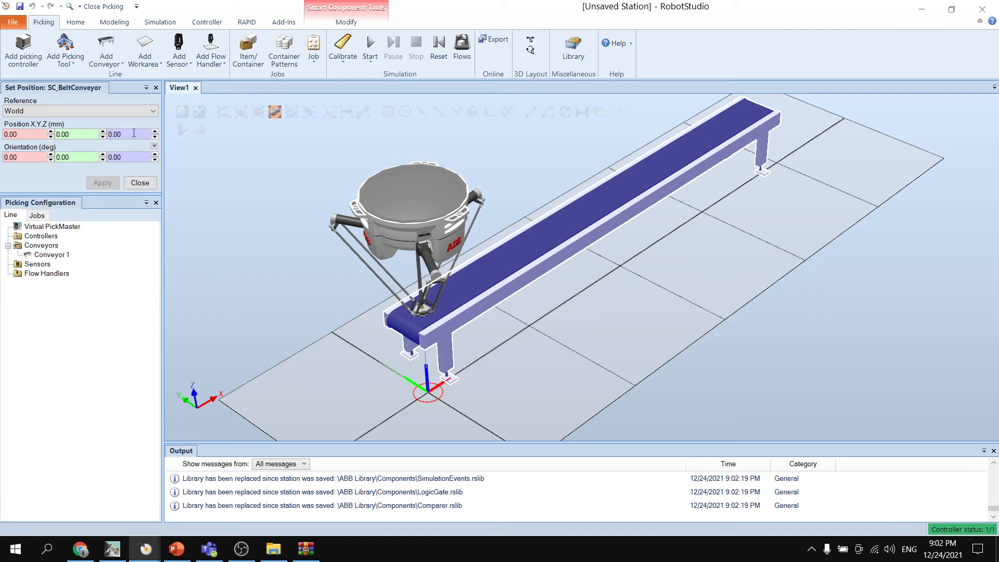
pyautogui.click(37, 111)
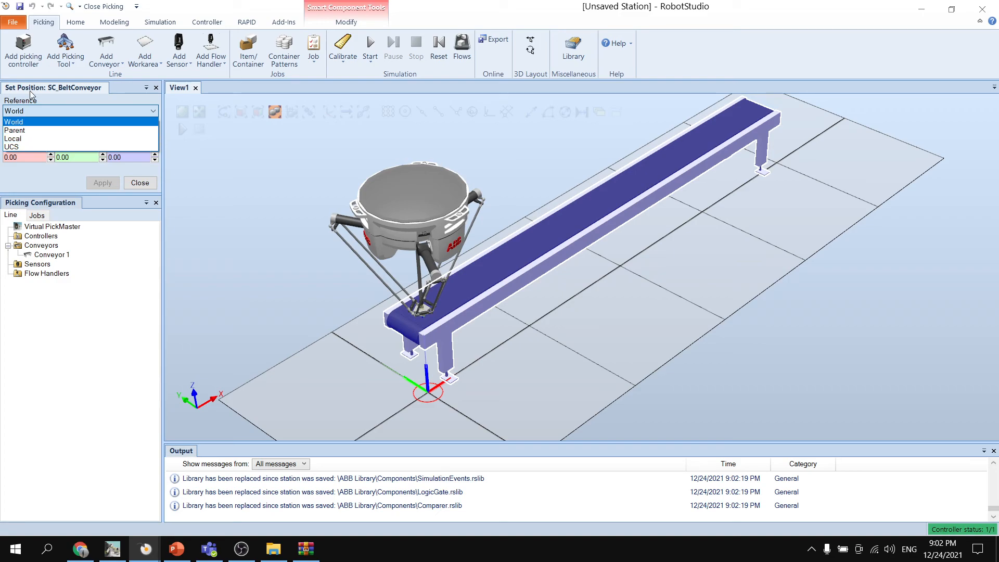
pyautogui.click(21, 122)
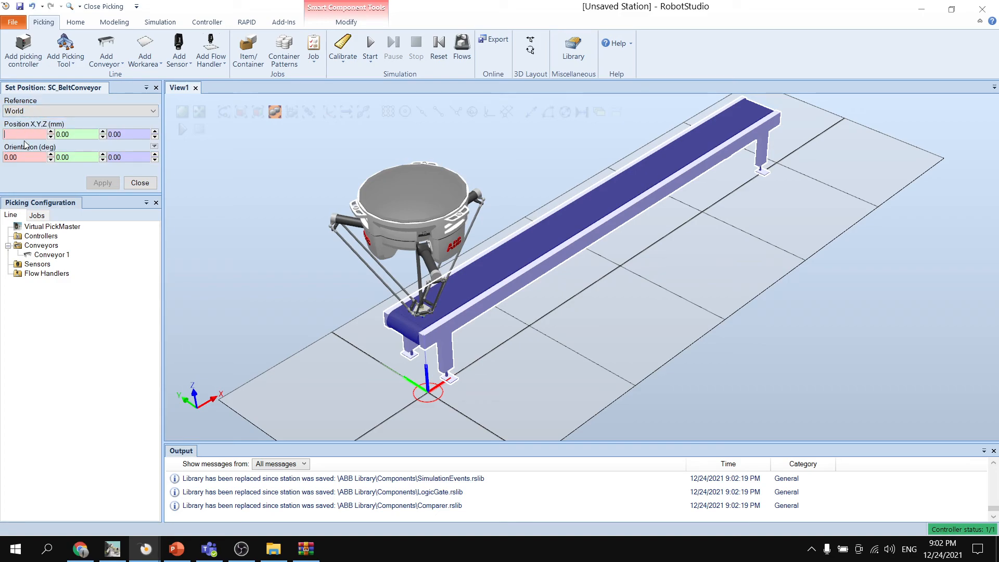
pyautogui.write('-1000')
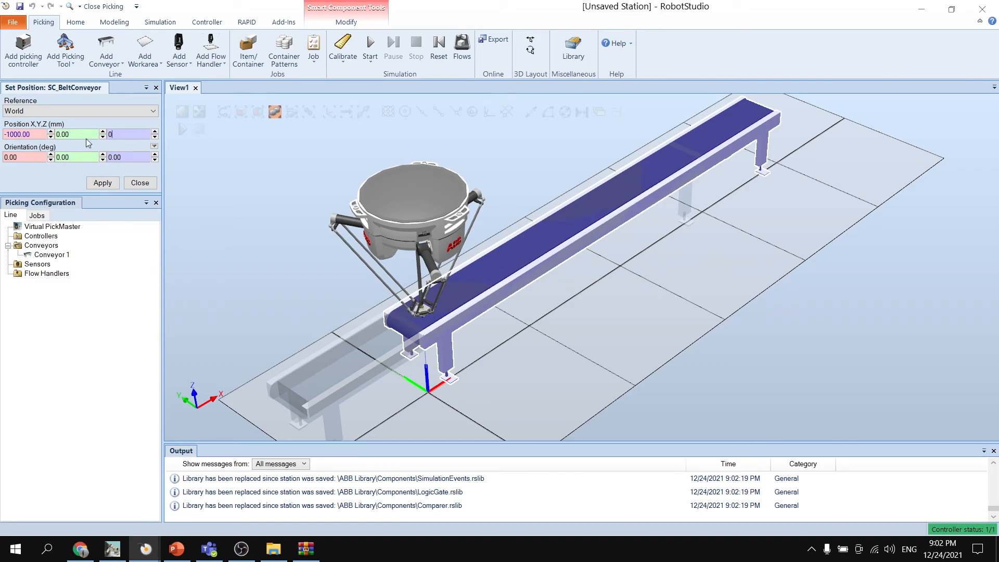
pyautogui.doubleClick(83, 133)
pyautogui.press('BackSpace')
pyautogui.write('100')
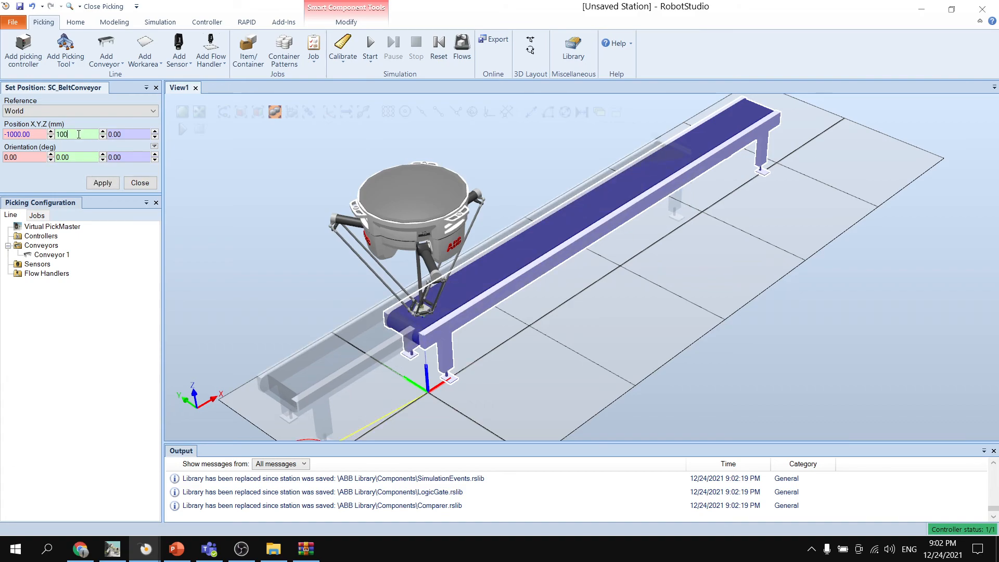
pyautogui.click(103, 182)
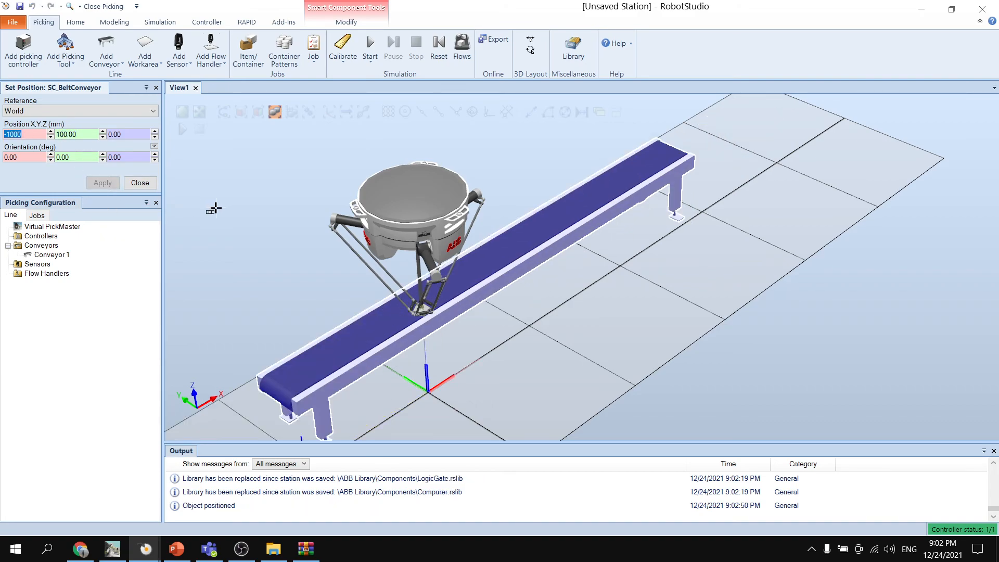
pyautogui.scroll(3, 256, 196)
pyautogui.scroll(-3, 239, 218)
pyautogui.keyDown('ctrl'); pyautogui.moveTo(238, 218); pyautogui.dragTo(242, 199); pyautogui.keyUp('ctrl')
pyautogui.keyDown('ctrl'); pyautogui.keyDown('shift'); pyautogui.moveTo(244, 204); pyautogui.dragTo(227, 208); pyautogui.keyUp('shift'); pyautogui.keyUp('ctrl')
pyautogui.click(140, 182)
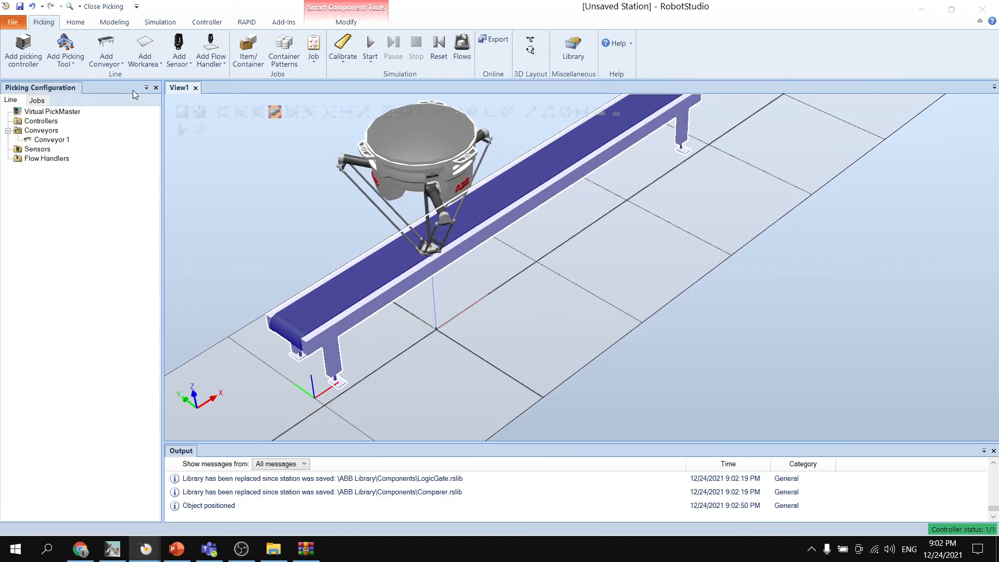
# - Add a second SC_BeltConveyor to the picking line with its length set to 4000
pyautogui.click(106, 52)
pyautogui.moveTo(176, 78)
pyautogui.click(351, 114)
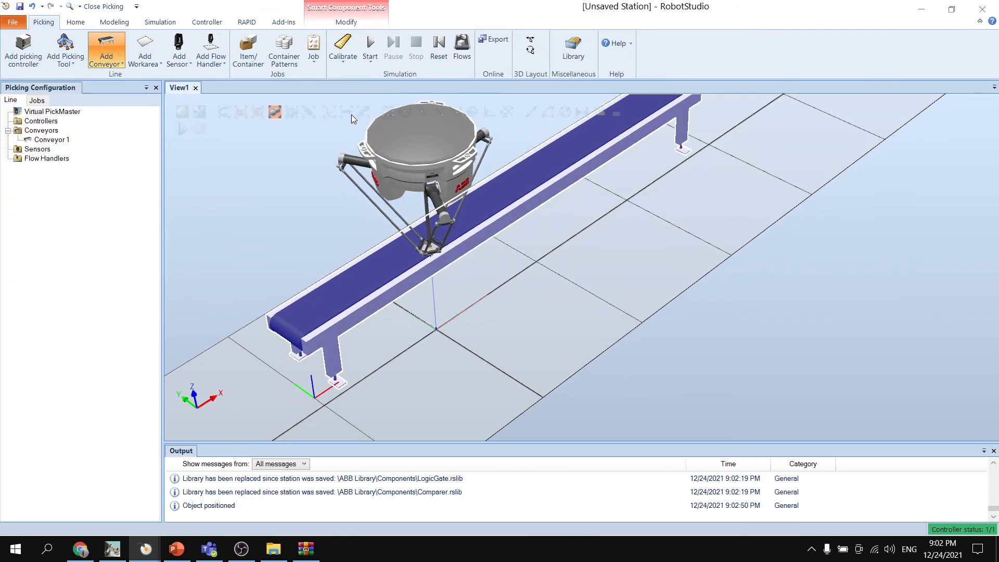
pyautogui.click(491, 262)
pyautogui.moveTo(499, 262); pyautogui.dragTo(442, 261)
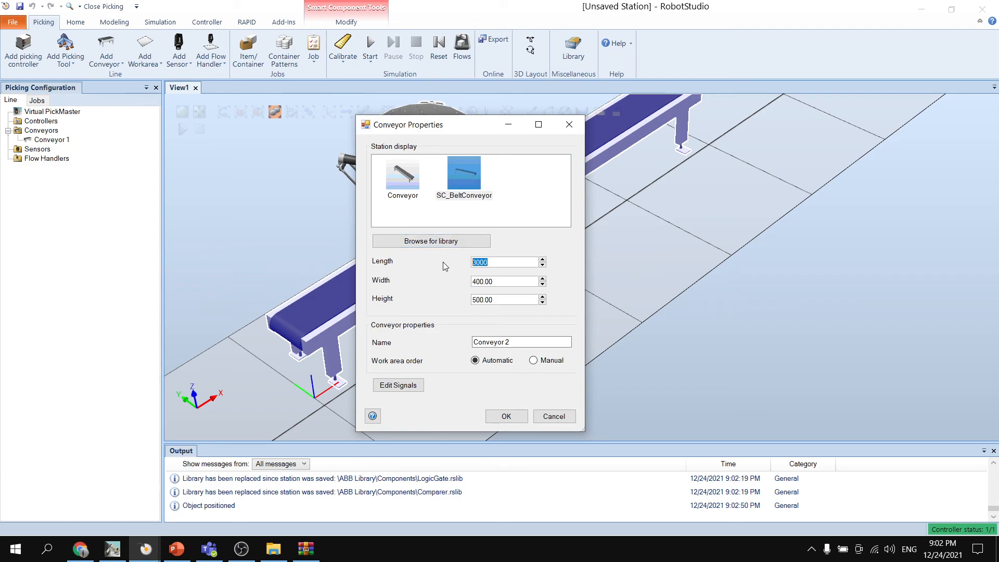
pyautogui.write('4000')
pyautogui.click(506, 416)
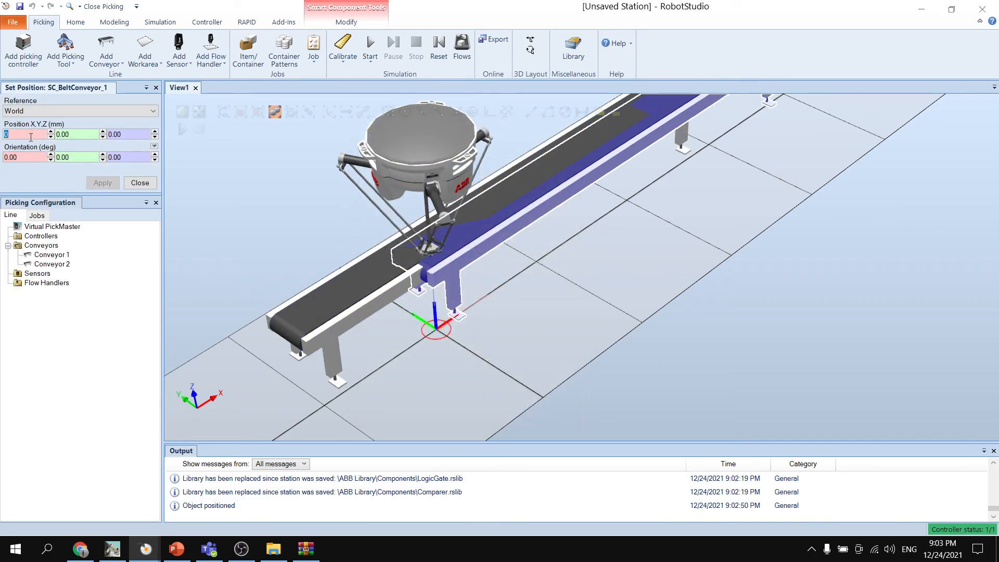
# - Position the second belt conveyor at X -1000, Y -500 mm relative to World, and finish positioning it
pyautogui.write('-1000')
pyautogui.press('Tab')
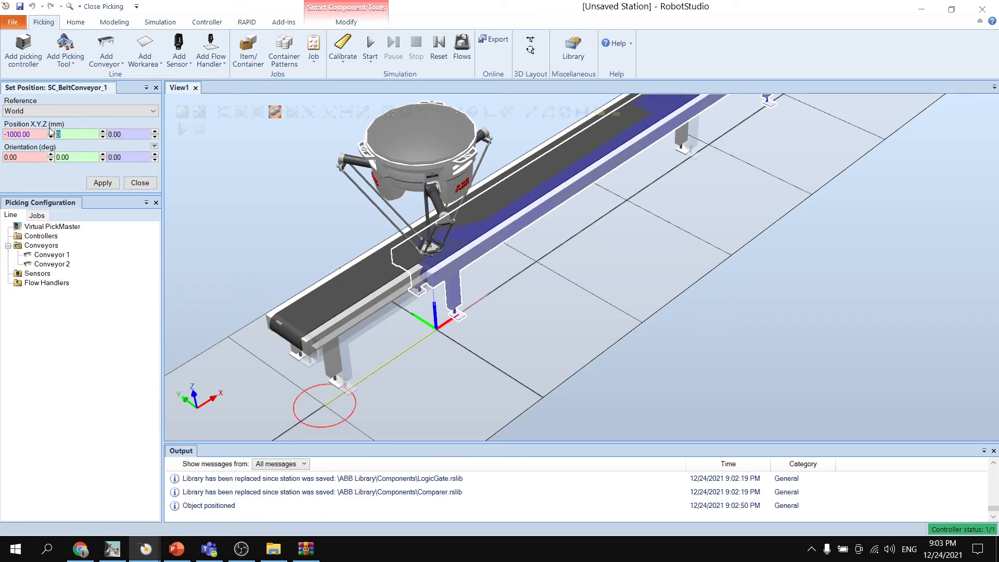
pyautogui.press('BackSpace')
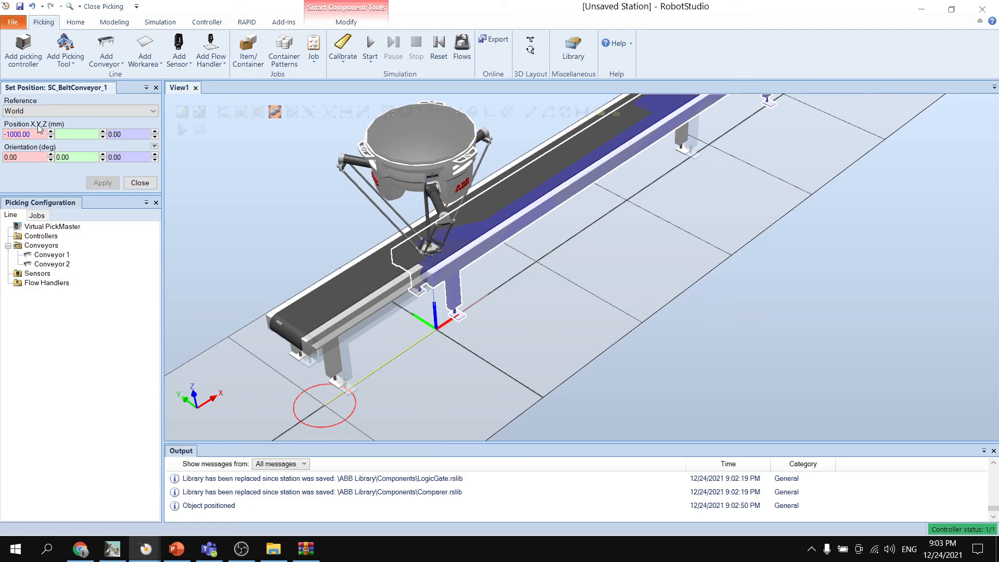
pyautogui.write('-500')
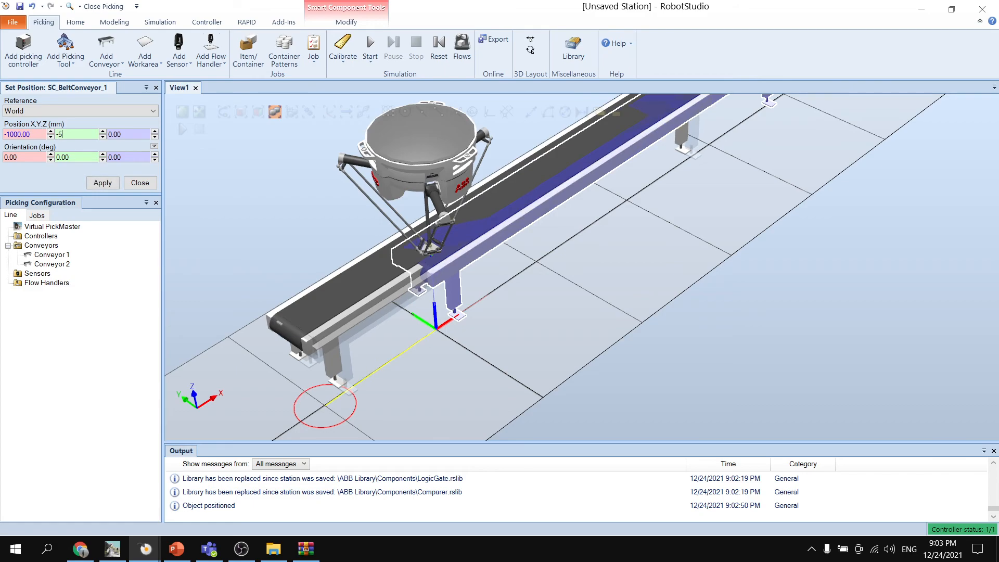
pyautogui.click(103, 183)
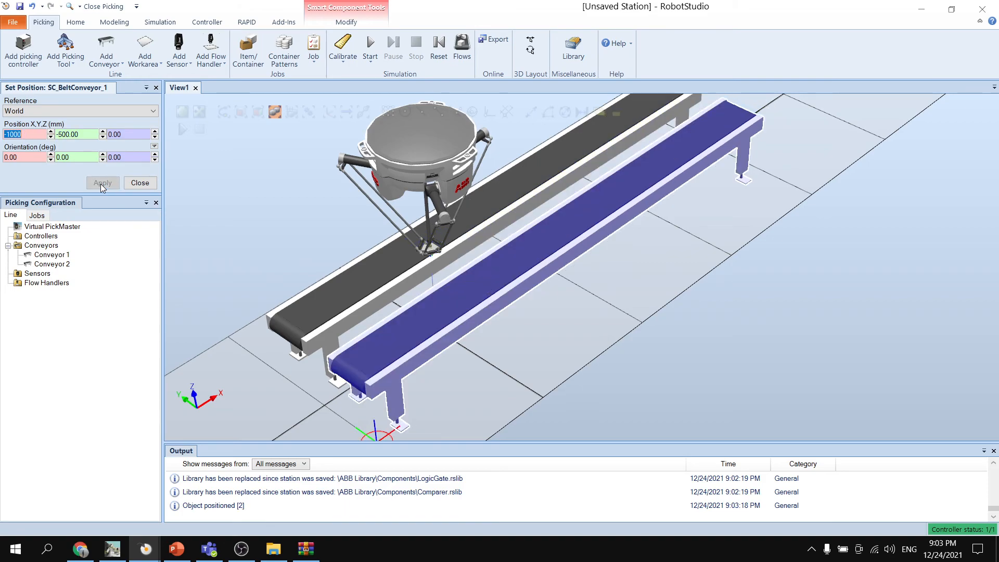
pyautogui.click(146, 185)
# - Add a picking controller based on the Controller2 system, using robot T_ROB1 and conveyor boards CNV1 and CNV2
pyautogui.keyDown('ctrl'); pyautogui.keyDown('shift'); pyautogui.moveTo(234, 215); pyautogui.dragTo(279, 271); pyautogui.keyUp('shift'); pyautogui.keyUp('ctrl')
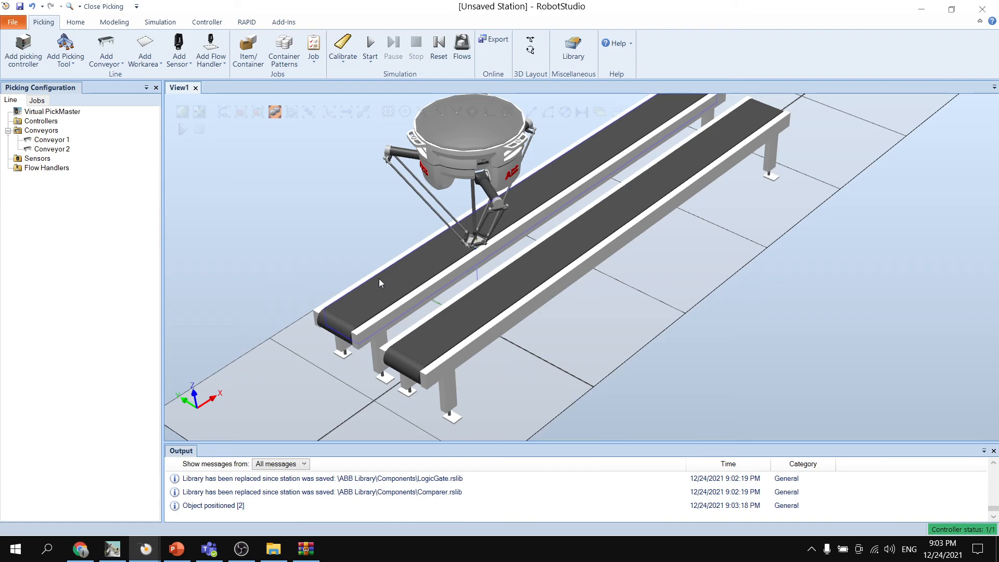
pyautogui.moveTo(328, 227)
pyautogui.keyDown('ctrl'); pyautogui.keyDown('shift'); pyautogui.mouseDown()
pyautogui.moveTo(314, 226)
pyautogui.moveTo(323, 227)
pyautogui.mouseUp(); pyautogui.keyUp('shift'); pyautogui.keyUp('ctrl')
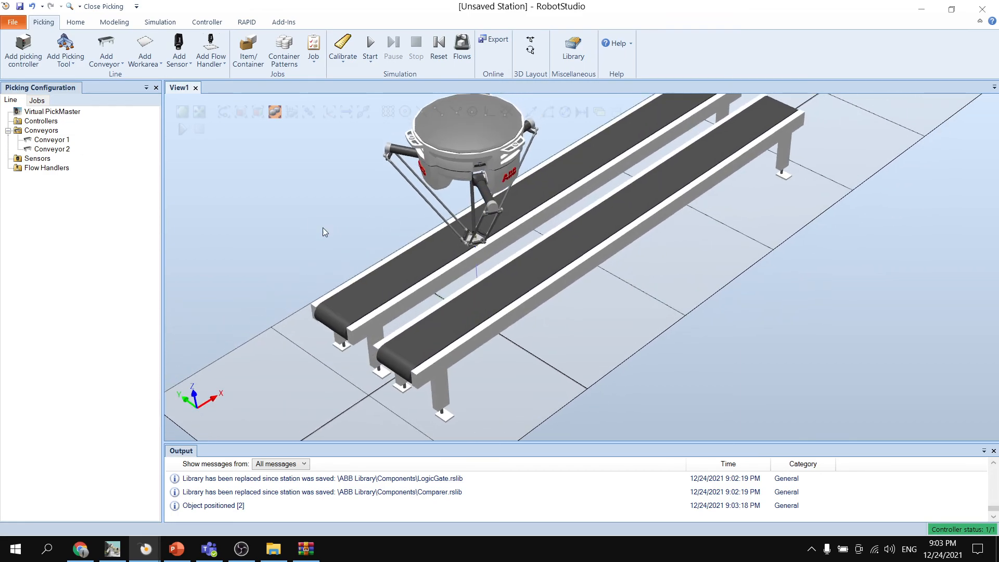
pyautogui.keyDown('ctrl'); pyautogui.moveTo(360, 152); pyautogui.dragTo(325, 221); pyautogui.keyUp('ctrl')
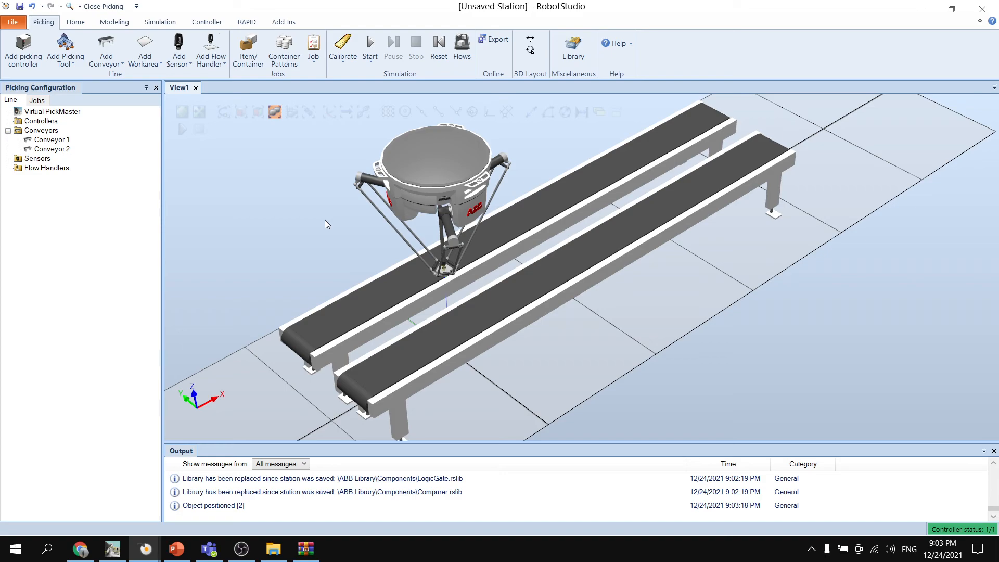
pyautogui.click(25, 54)
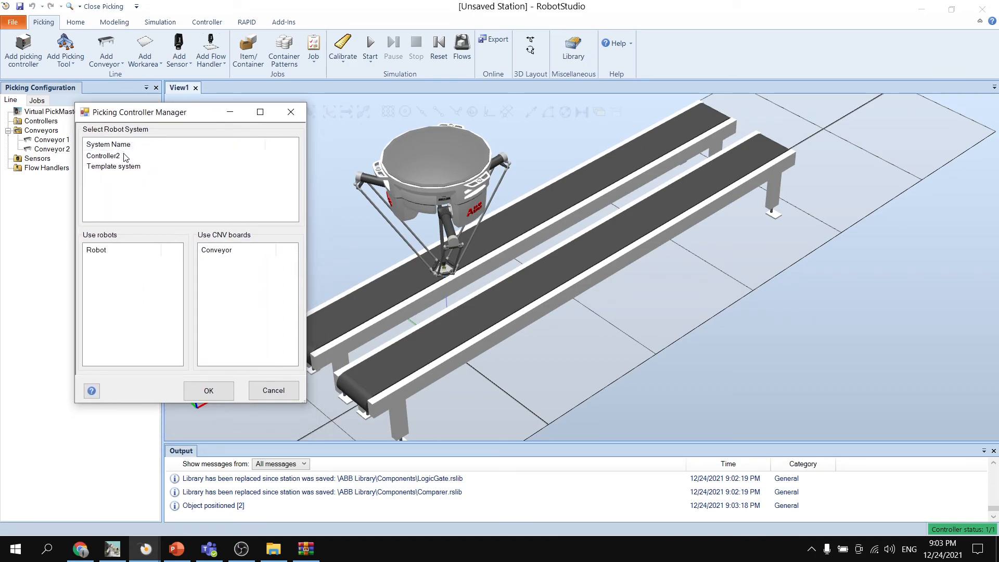
pyautogui.click(121, 156)
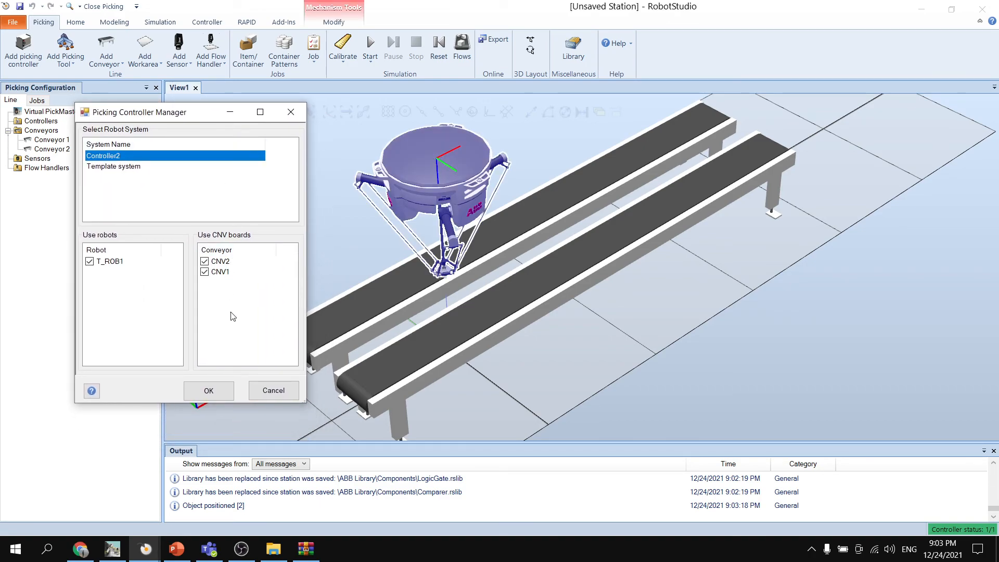
pyautogui.click(209, 391)
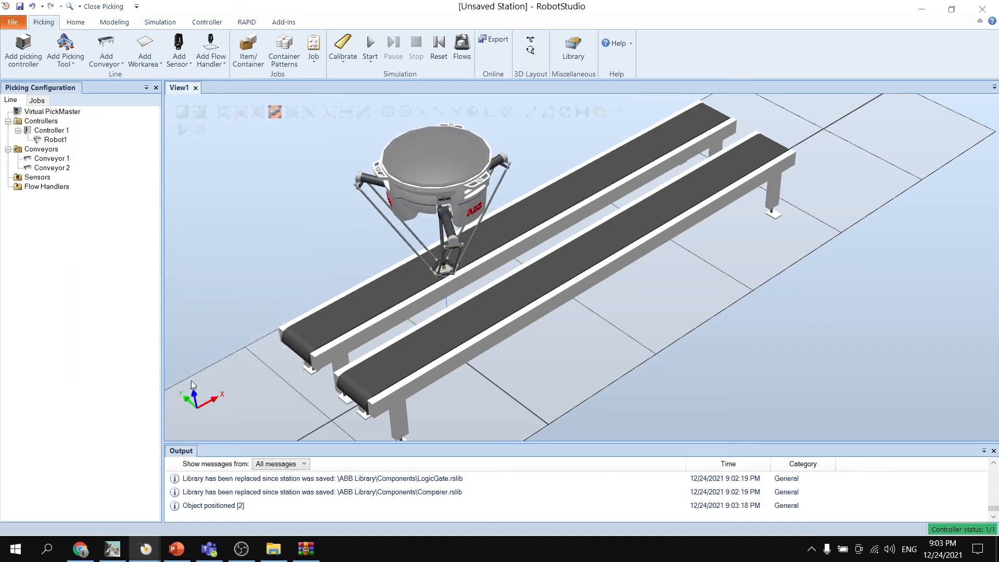
# - Add a Vacuum 1x1 picking tool for Robot1 on Controller 1 with the default load
pyautogui.click(67, 57)
pyautogui.moveTo(106, 78)
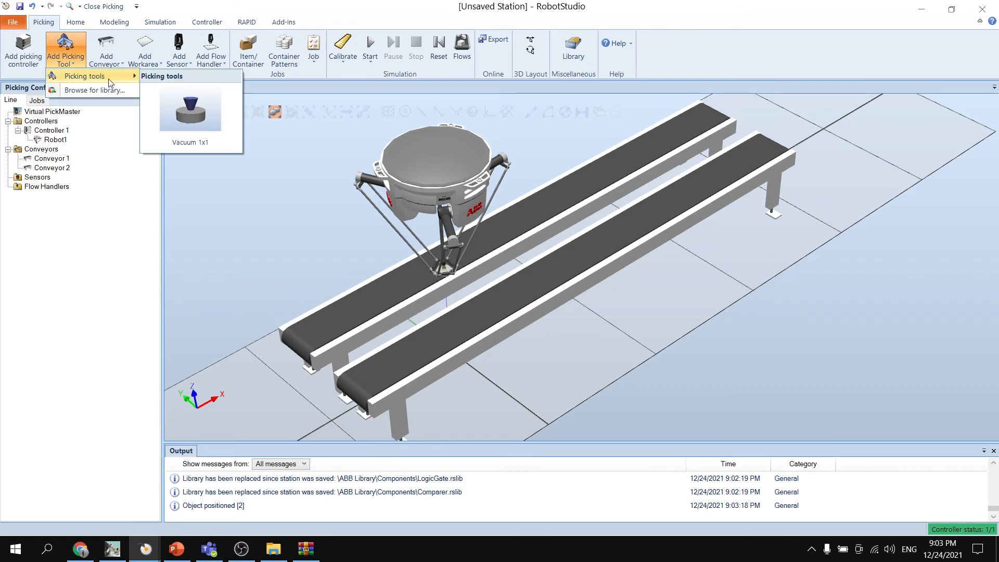
pyautogui.click(207, 122)
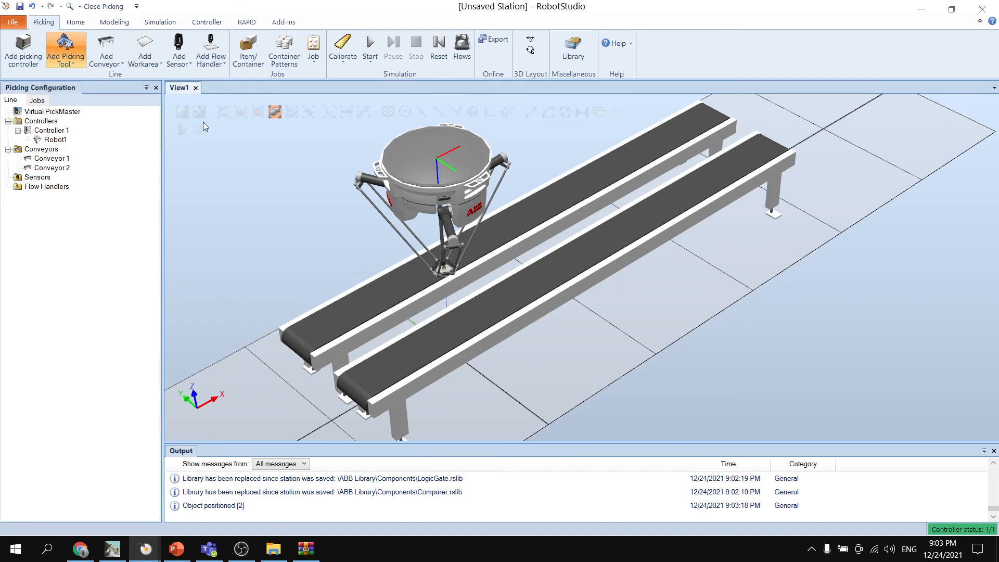
pyautogui.moveTo(300, 141); pyautogui.dragTo(285, 130)
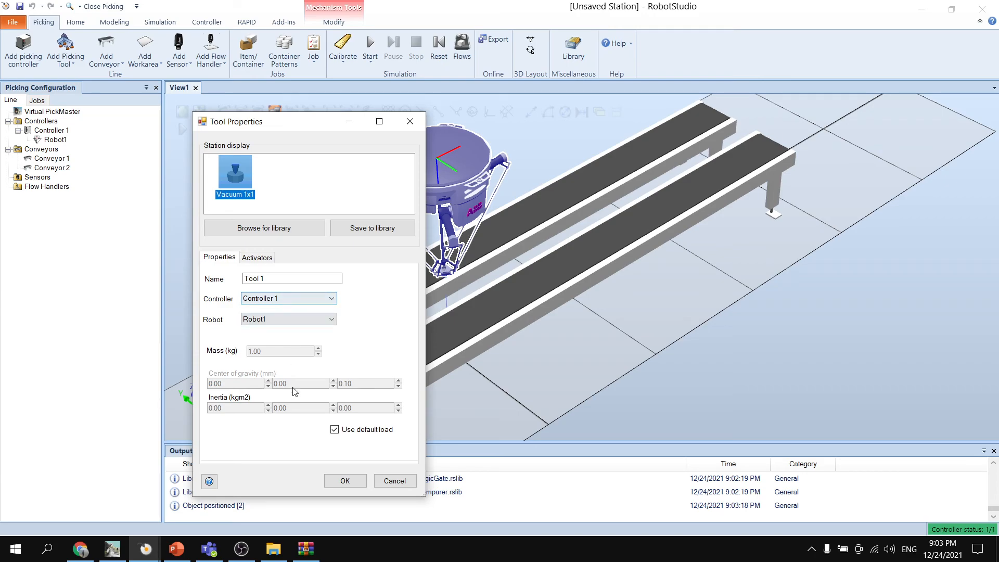
pyautogui.click(279, 320)
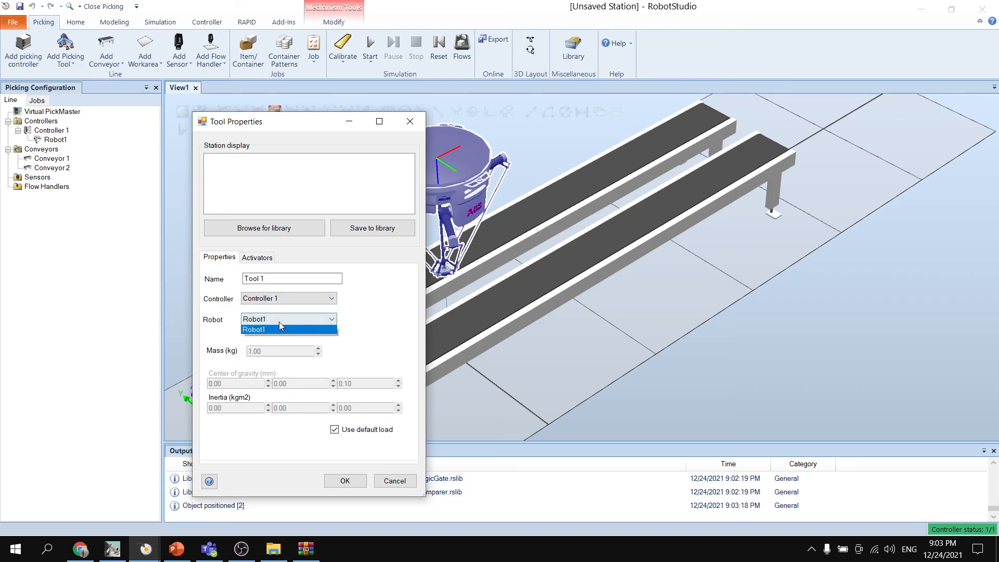
pyautogui.click(277, 328)
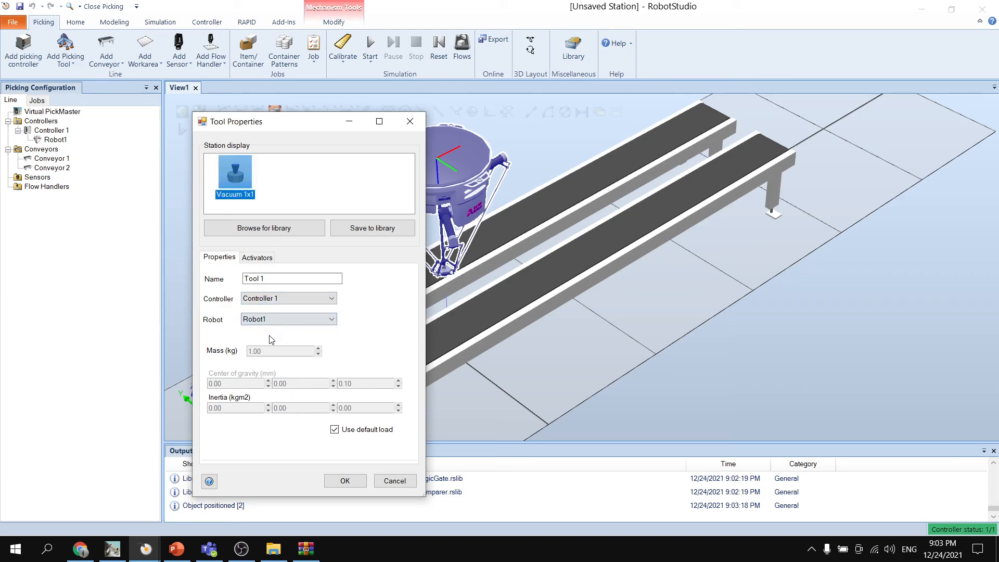
pyautogui.click(345, 480)
# - Examine the vacuum tool mounted on the robot and its placement above the two conveyors
pyautogui.keyDown('ctrl'); pyautogui.keyDown('shift'); pyautogui.moveTo(344, 228); pyautogui.dragTo(335, 210); pyautogui.keyUp('shift'); pyautogui.keyUp('ctrl')
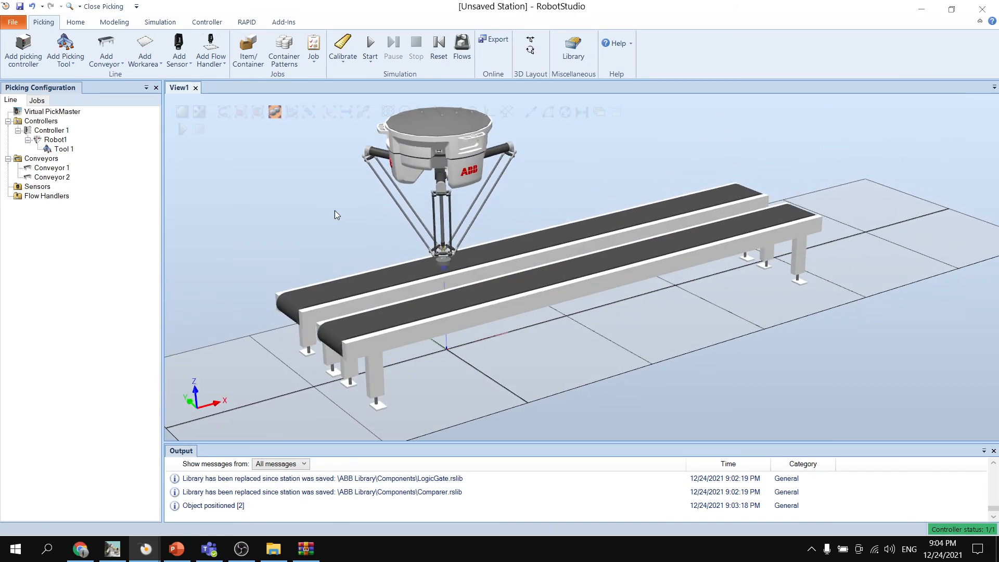
pyautogui.scroll(-3, 468, 217)
pyautogui.scroll(4, 447, 248)
pyautogui.scroll(3, 441, 254)
pyautogui.keyDown('ctrl'); pyautogui.keyDown('shift'); pyautogui.moveTo(591, 143); pyautogui.dragTo(581, 260); pyautogui.keyUp('shift'); pyautogui.keyUp('ctrl')
pyautogui.scroll(4, 416, 300)
pyautogui.scroll(-4, 518, 273)
pyautogui.scroll(-4, 520, 270)
pyautogui.scroll(-2, 582, 260)
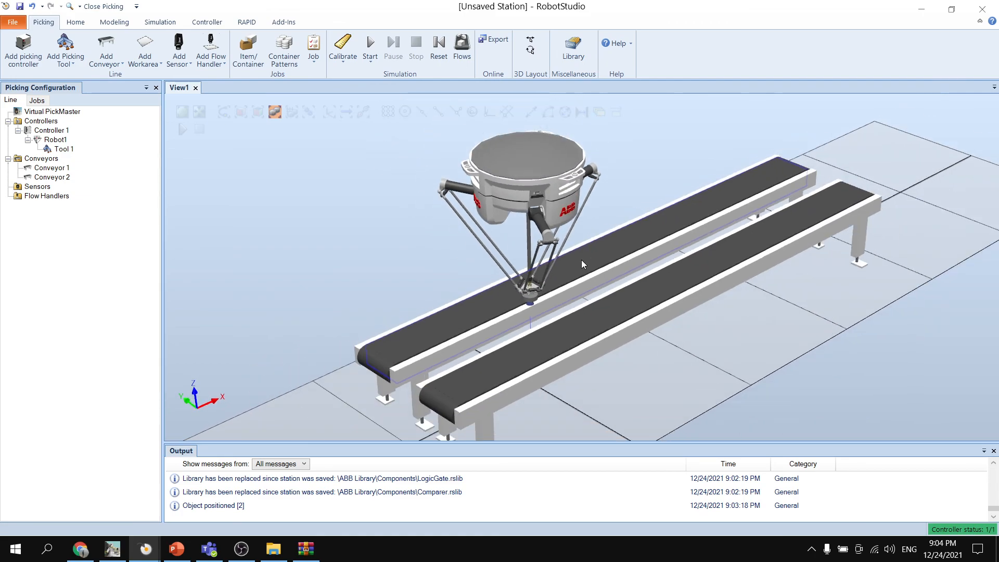
pyautogui.keyDown('ctrl'); pyautogui.keyDown('shift'); pyautogui.moveTo(588, 222); pyautogui.dragTo(580, 233); pyautogui.keyUp('shift'); pyautogui.keyUp('ctrl')
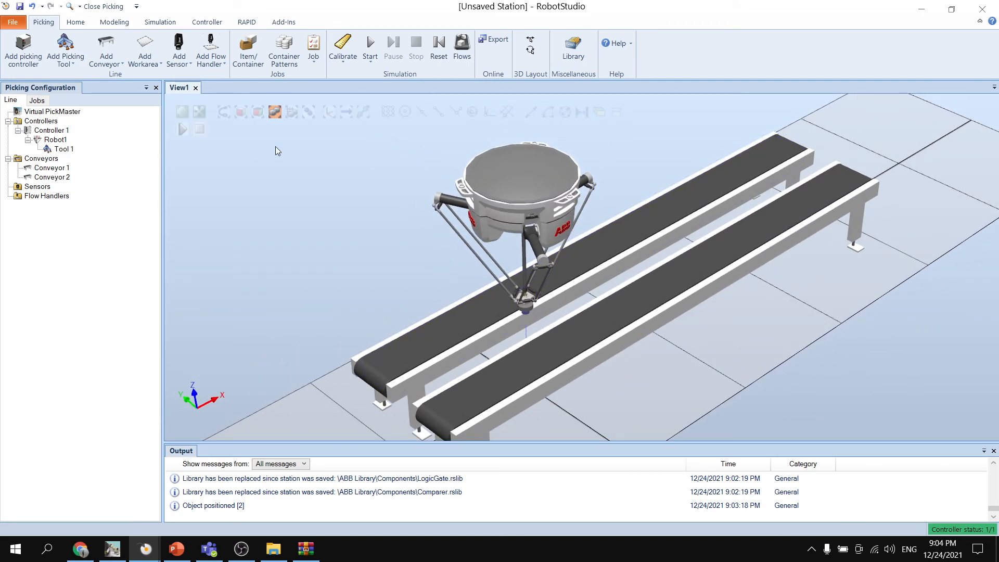
# - Add a conveyor work area of type Pick for Robot1 on Conveyor 1, using Controller 1 and conveyor board CNV1
pyautogui.click(156, 64)
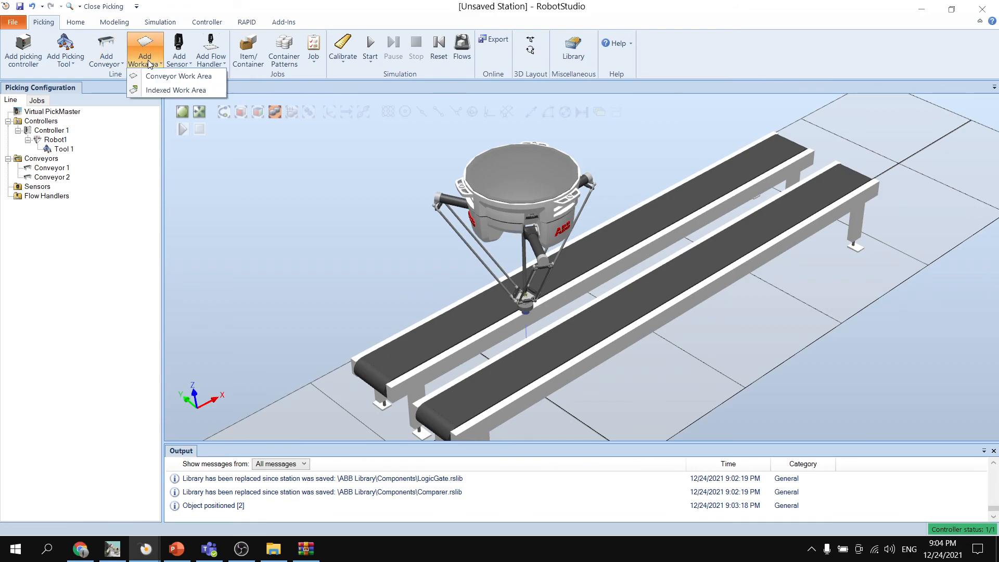
pyautogui.click(208, 78)
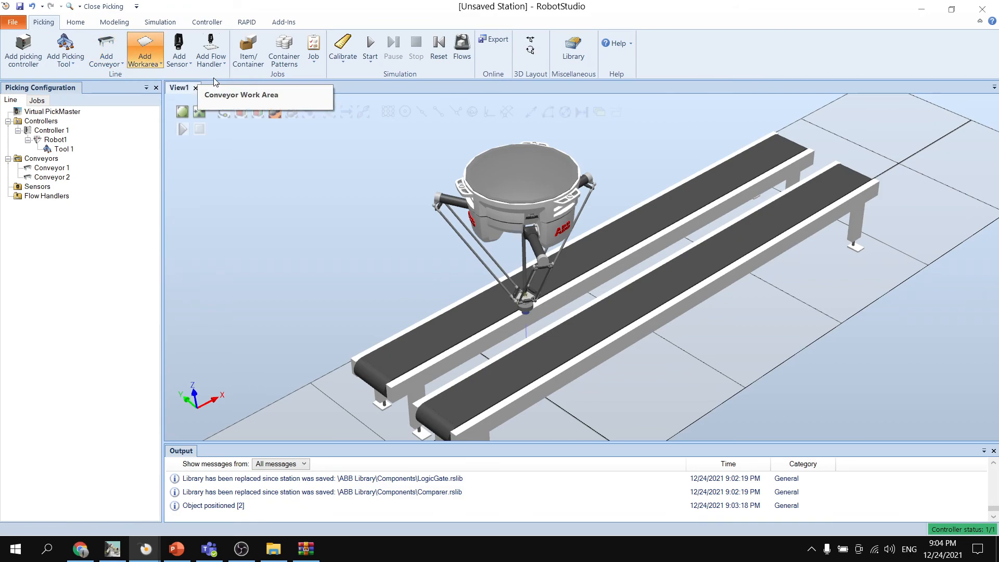
pyautogui.moveTo(348, 100); pyautogui.dragTo(284, 89)
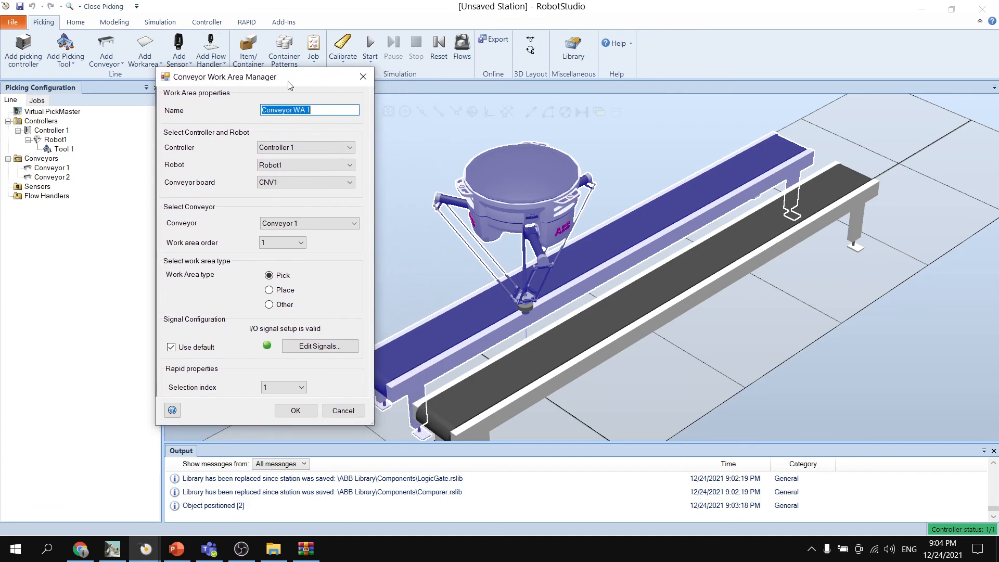
pyautogui.click(326, 113)
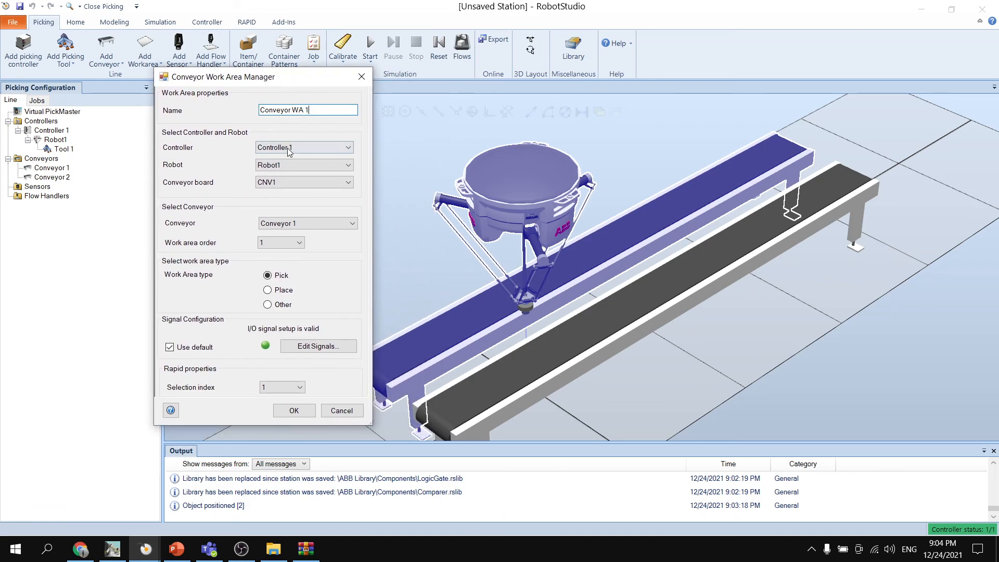
pyautogui.click(301, 148)
pyautogui.click(298, 156)
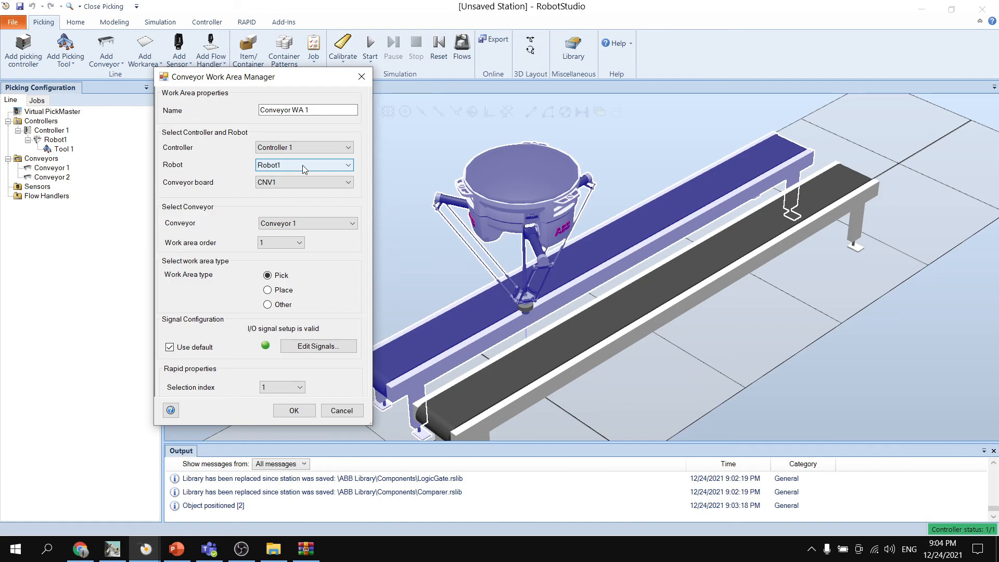
pyautogui.click(307, 223)
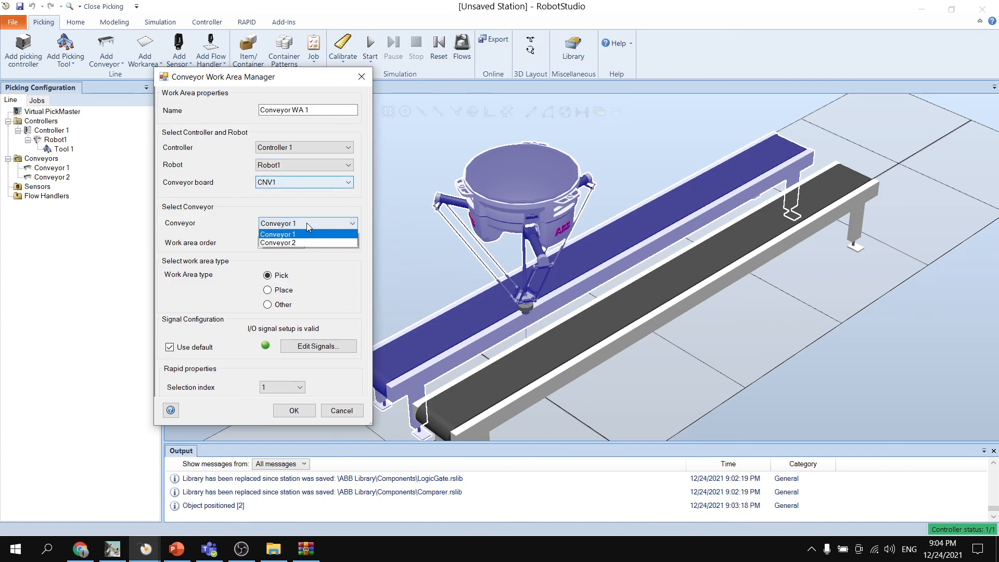
pyautogui.click(291, 233)
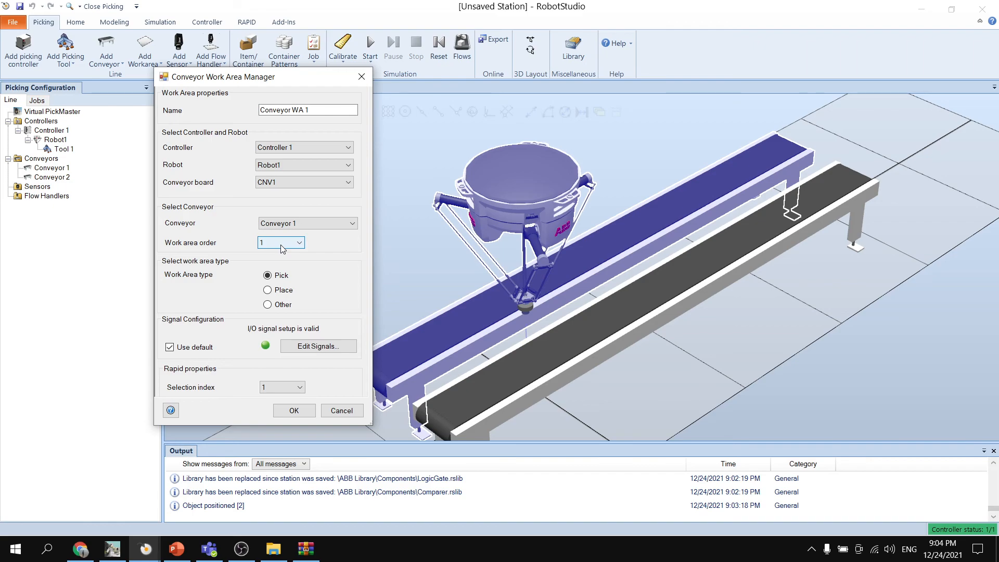
pyautogui.click(293, 411)
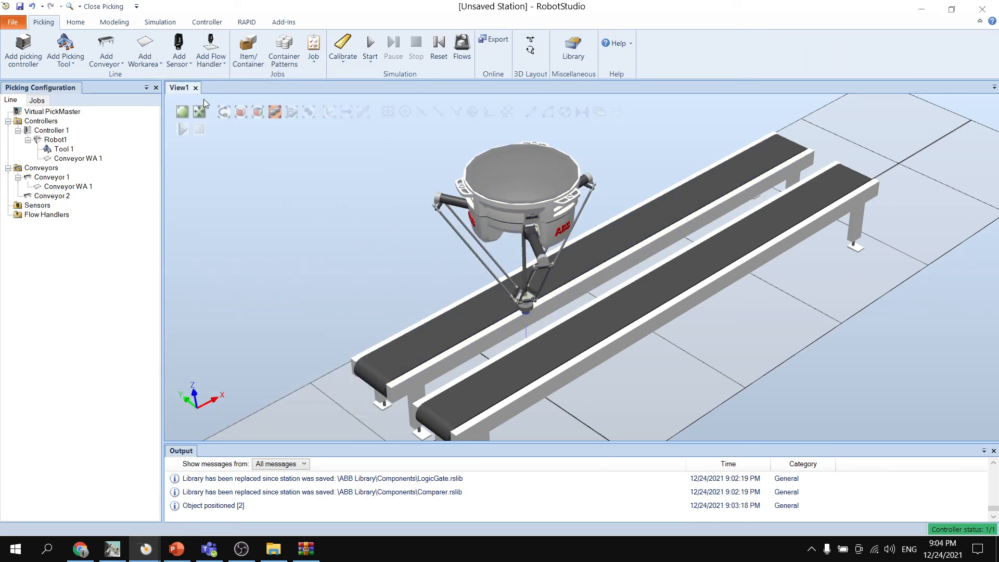
# - Add a second conveyor work area of type Place for Robot1 on Conveyor 2, using board CNV2 and selection index 2
pyautogui.click(155, 69)
pyautogui.click(190, 76)
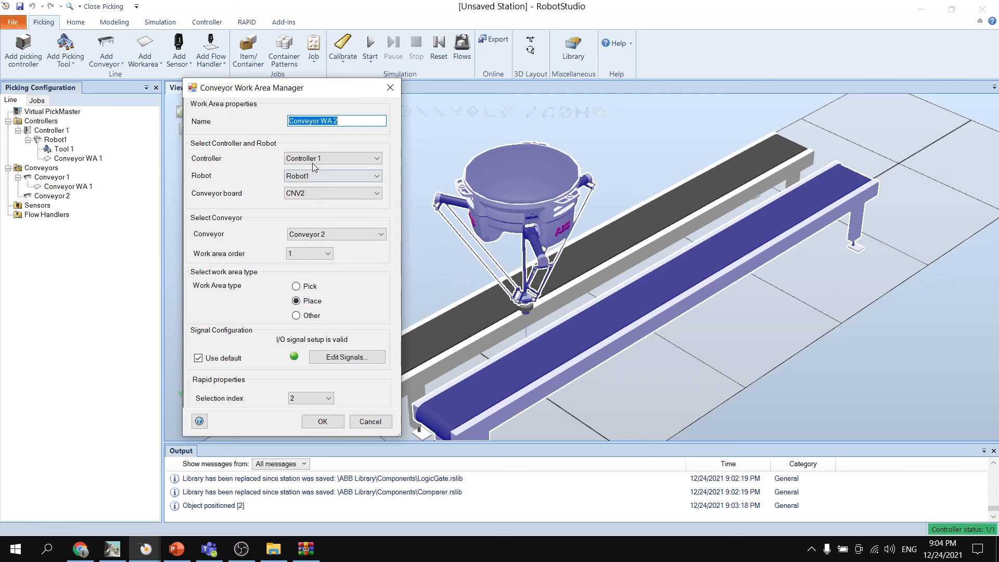
pyautogui.click(332, 422)
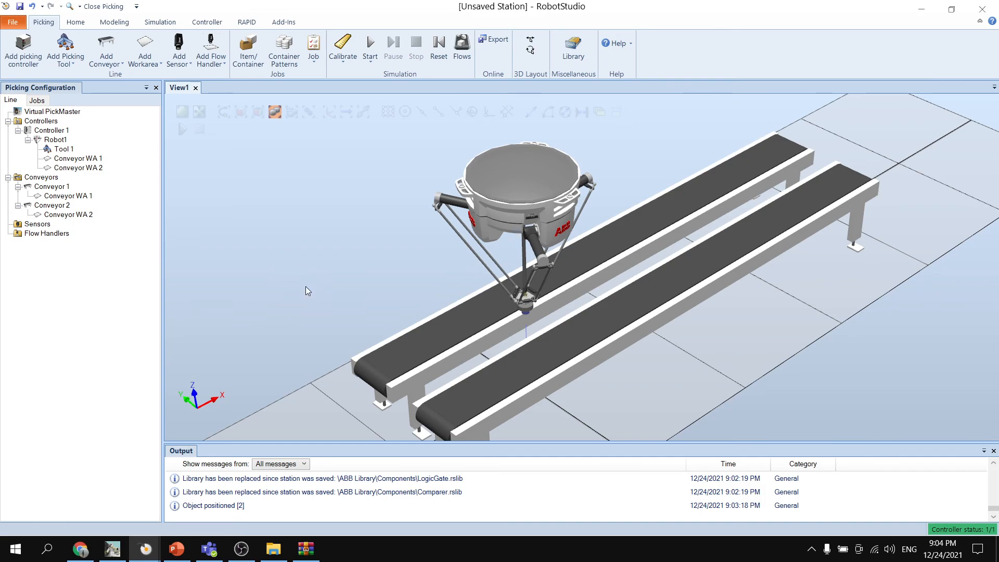
# - Add a Basler Scout camera attached to Conveyor 1, keeping the default entry of -200 mm and exit of 200 mm
pyautogui.click(179, 52)
pyautogui.moveTo(210, 76)
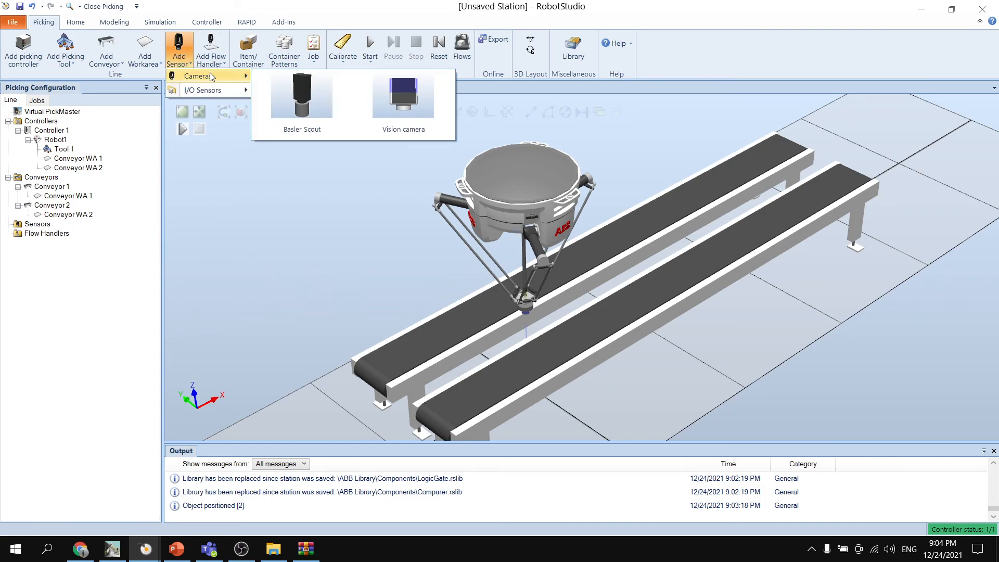
pyautogui.click(321, 113)
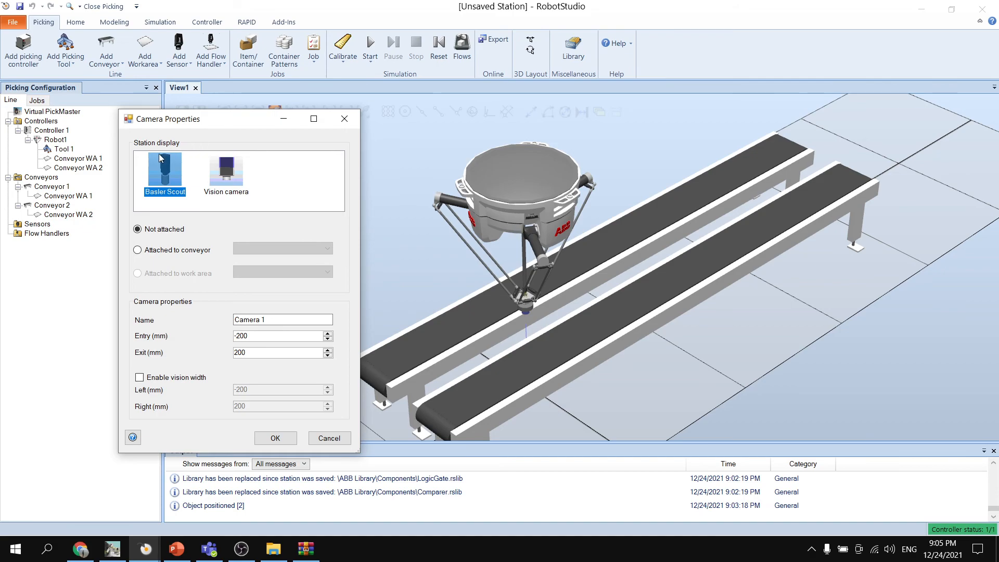
pyautogui.click(151, 252)
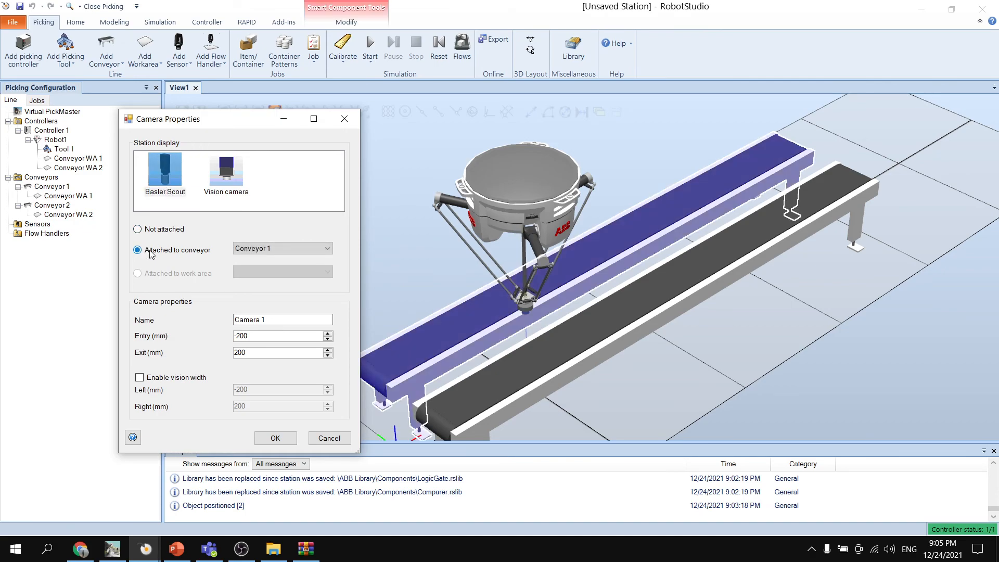
pyautogui.click(276, 249)
pyautogui.click(271, 261)
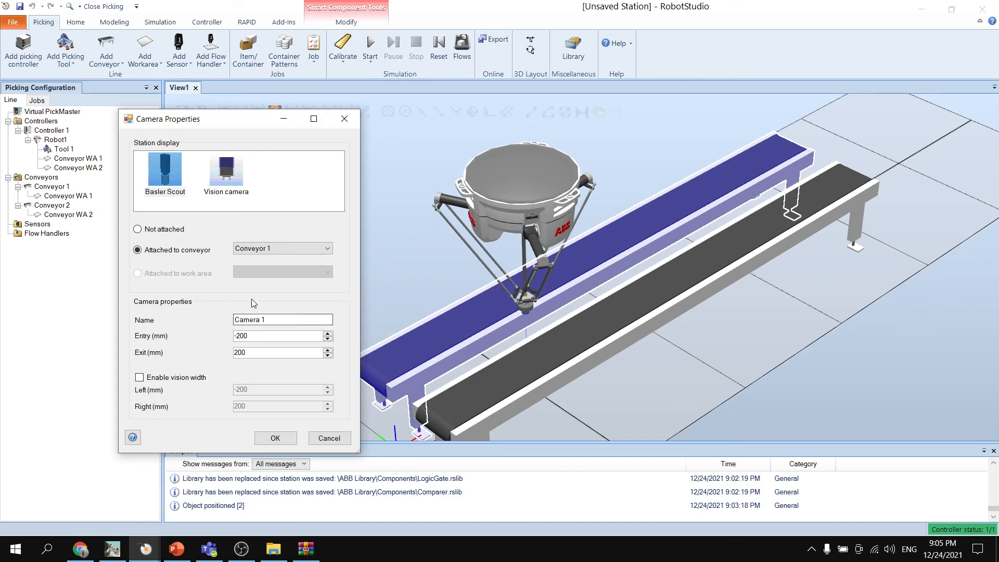
pyautogui.click(274, 438)
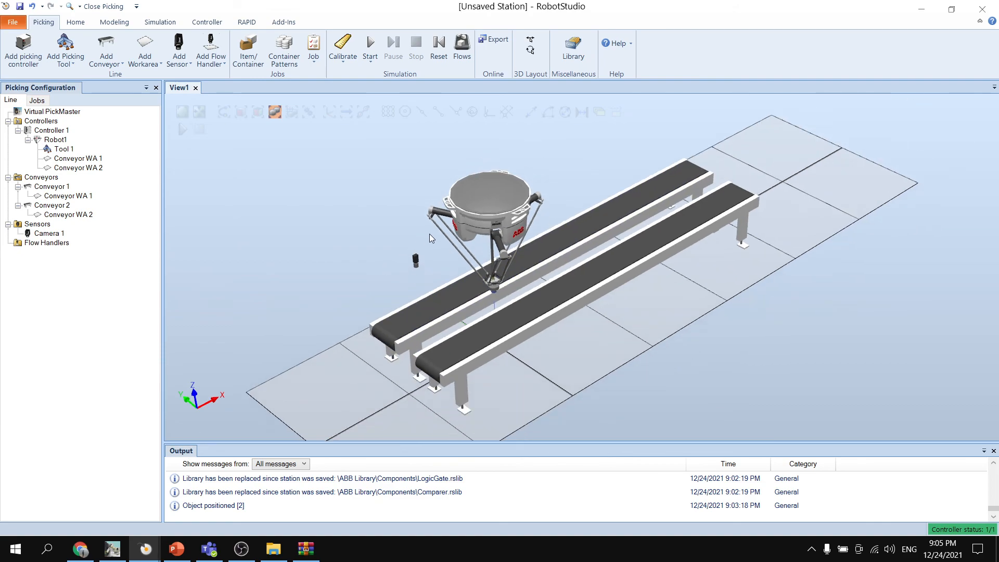
# - Examine the camera's placement above Conveyor 1 relative to the robot
pyautogui.scroll(5, 429, 245)
pyautogui.scroll(2, 411, 250)
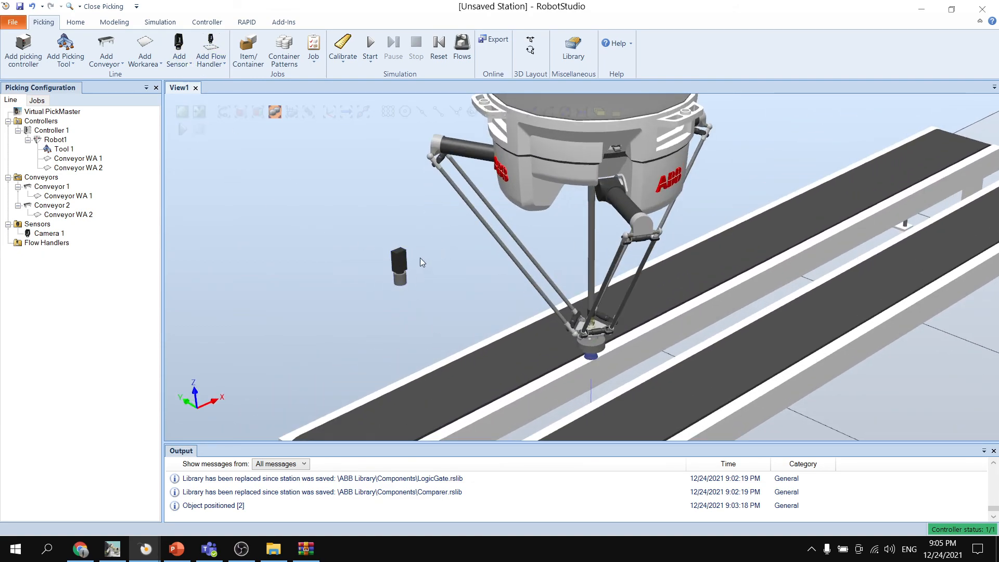
pyautogui.scroll(3, 420, 258)
pyautogui.scroll(-3, 433, 258)
pyautogui.keyDown('ctrl'); pyautogui.keyDown('shift'); pyautogui.moveTo(433, 258); pyautogui.dragTo(376, 196); pyautogui.keyUp('shift'); pyautogui.keyUp('ctrl')
pyautogui.scroll(-2, 416, 268)
pyautogui.moveTo(318, 244)
pyautogui.keyDown('ctrl'); pyautogui.keyDown('shift'); pyautogui.mouseDown()
pyautogui.moveTo(328, 250)
pyautogui.moveTo(318, 257)
pyautogui.moveTo(304, 233)
pyautogui.mouseUp(); pyautogui.keyUp('shift'); pyautogui.keyUp('ctrl')
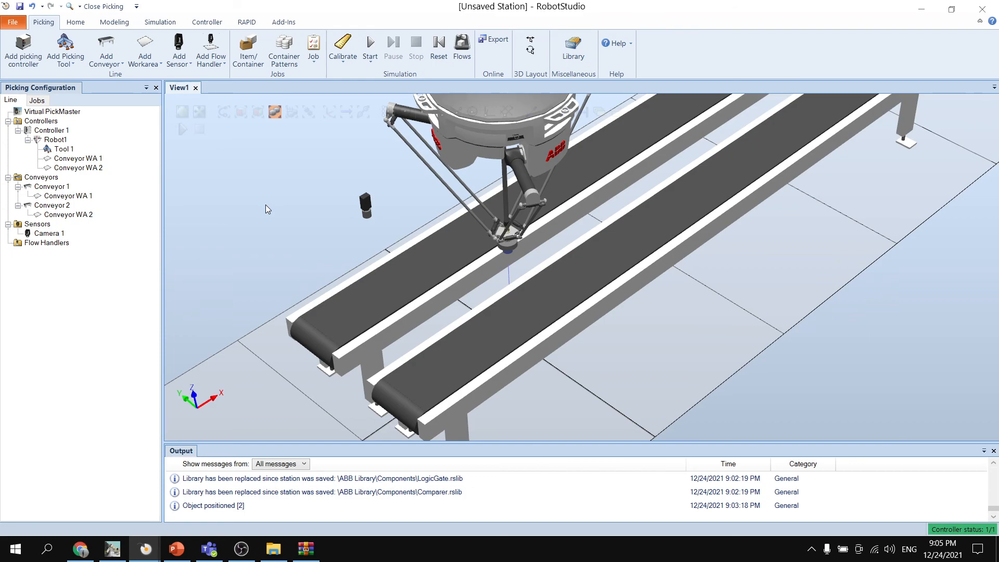
# - Add a PlaneSensor I/O sensor attached to Conveyor 2, with a length of 380 and a height of 100
pyautogui.click(179, 50)
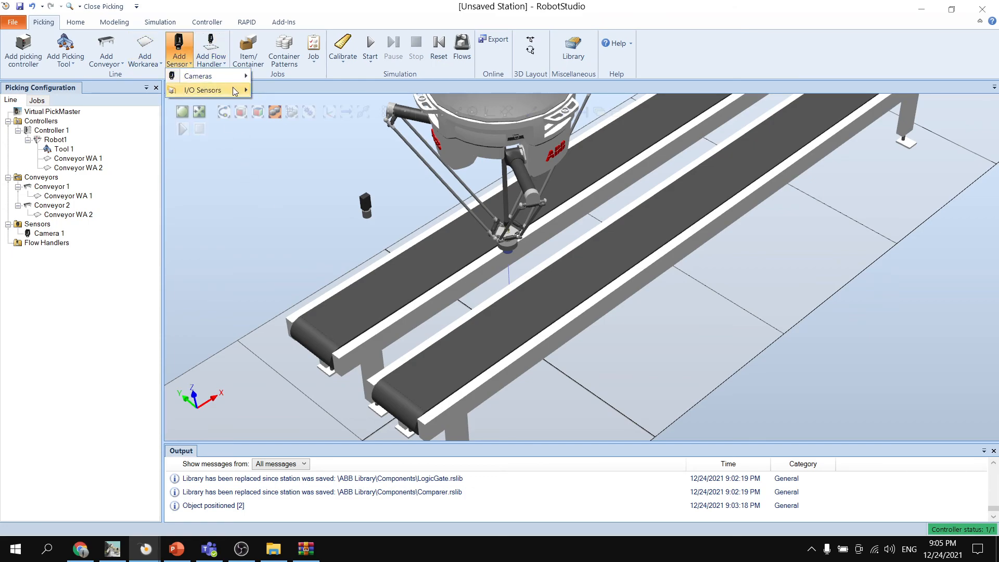
pyautogui.moveTo(237, 93)
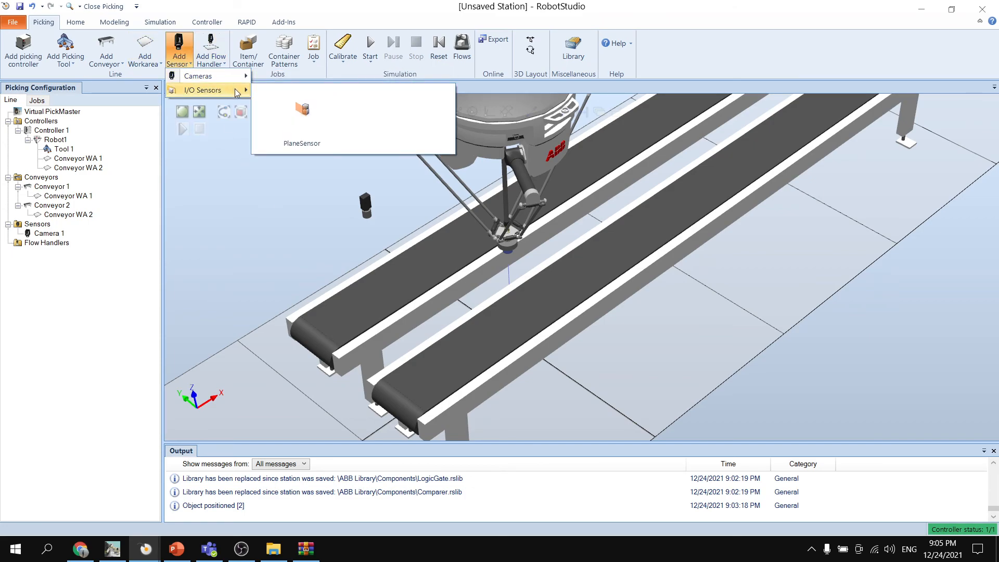
pyautogui.click(310, 123)
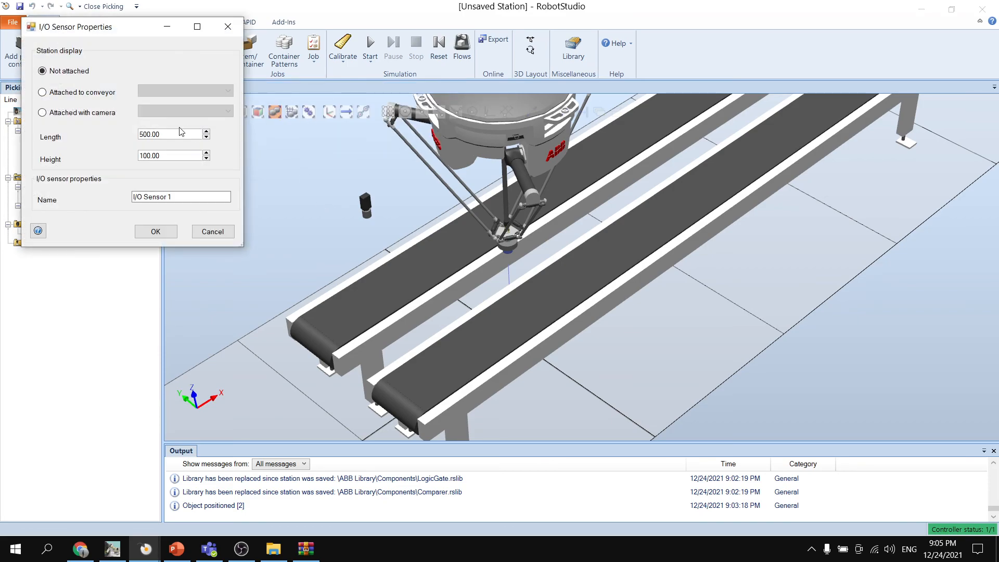
pyautogui.click(73, 95)
pyautogui.click(183, 91)
pyautogui.click(182, 106)
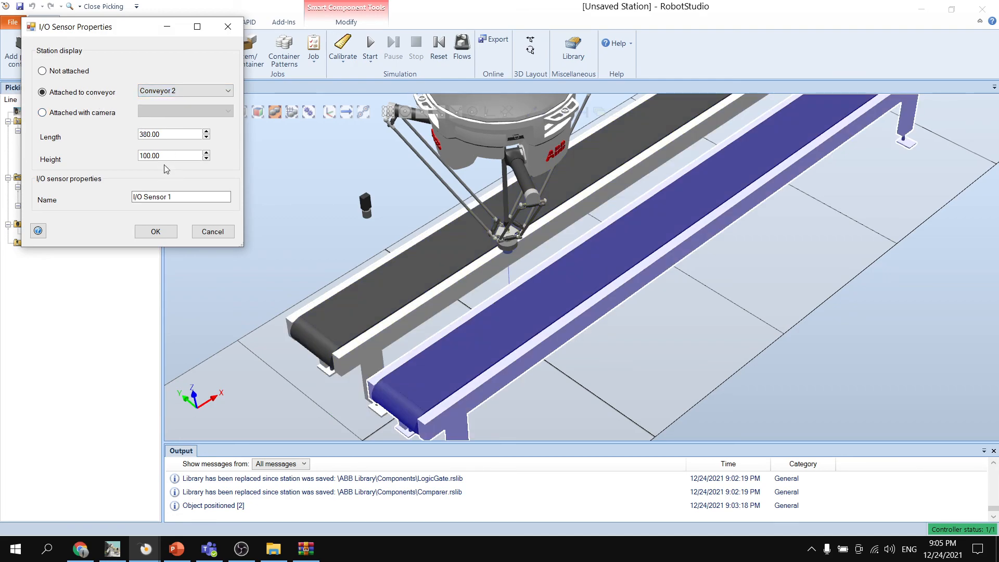
pyautogui.click(156, 231)
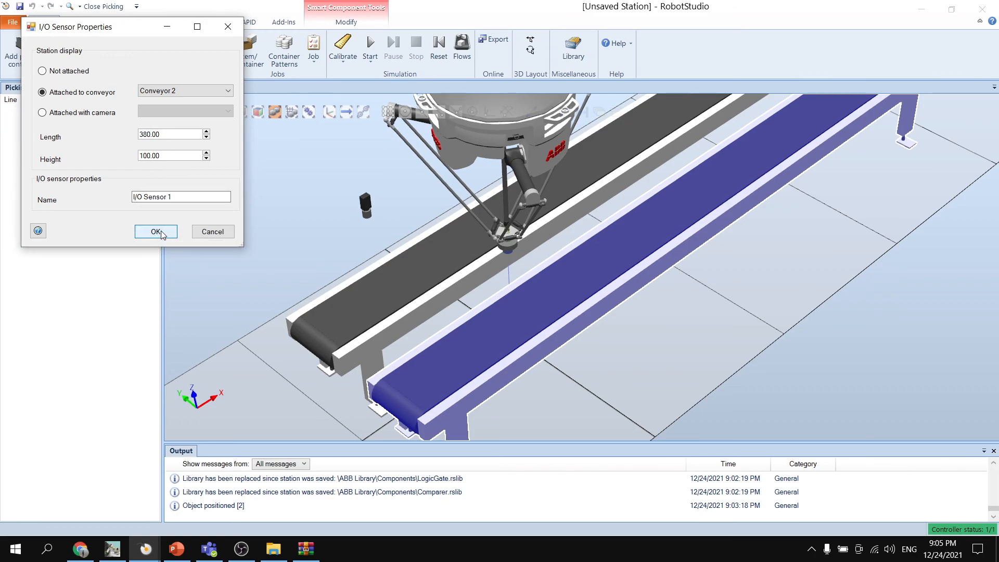
# - Examine the plane sensor's placement across Conveyor 2
pyautogui.keyDown('ctrl'); pyautogui.keyDown('shift'); pyautogui.moveTo(290, 215); pyautogui.dragTo(296, 227); pyautogui.keyUp('shift'); pyautogui.keyUp('ctrl')
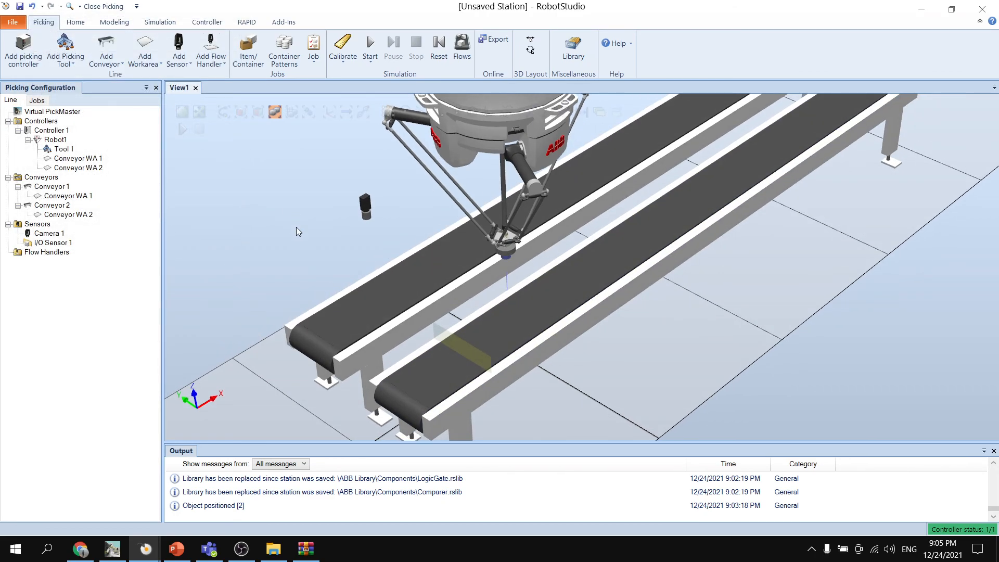
pyautogui.scroll(5, 442, 342)
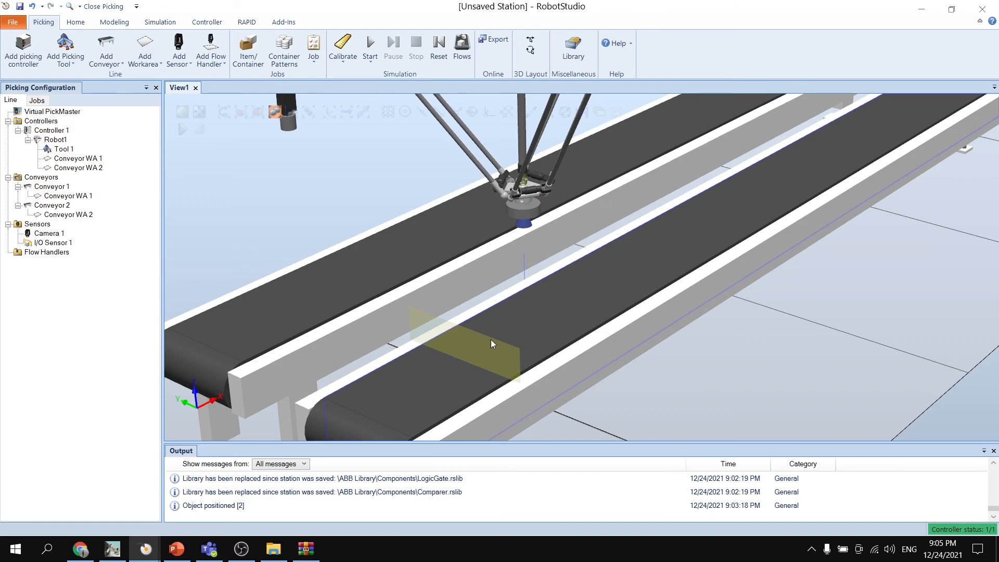
pyautogui.keyDown('ctrl'); pyautogui.keyDown('shift'); pyautogui.moveTo(688, 383); pyautogui.dragTo(611, 390); pyautogui.keyUp('shift'); pyautogui.keyUp('ctrl')
pyautogui.scroll(-5, 379, 238)
pyautogui.moveTo(378, 236)
pyautogui.keyDown('ctrl'); pyautogui.keyDown('shift'); pyautogui.mouseDown()
pyautogui.moveTo(386, 239)
pyautogui.moveTo(375, 225)
pyautogui.moveTo(385, 254)
pyautogui.mouseUp(); pyautogui.keyUp('shift'); pyautogui.keyUp('ctrl')
pyautogui.keyDown('ctrl'); pyautogui.keyDown('shift'); pyautogui.moveTo(385, 255); pyautogui.dragTo(383, 255); pyautogui.keyUp('shift'); pyautogui.keyUp('ctrl')
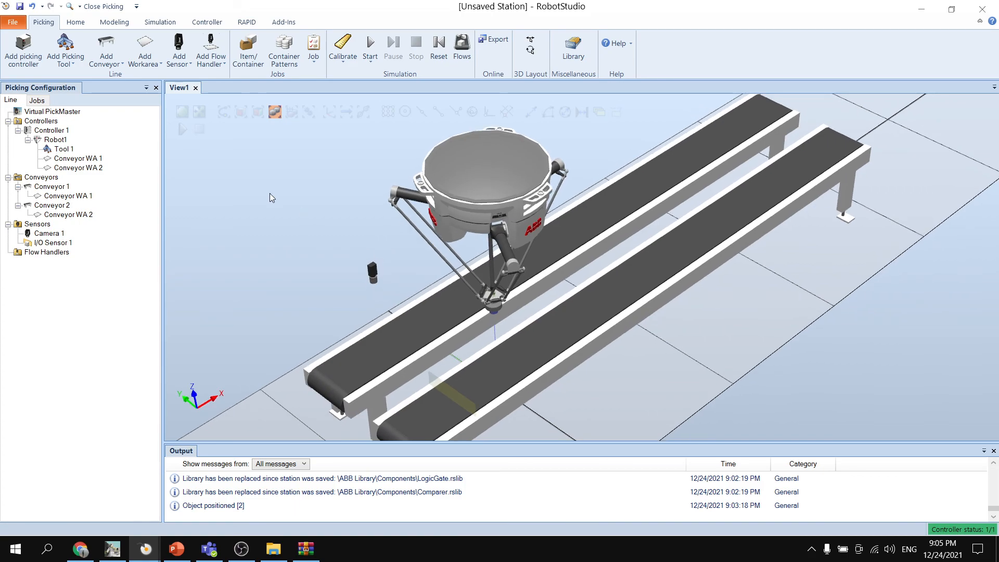
# - Add a container measuring 250 x 200 x 5 mm, weighing 0.5 kg, with a label on its upper face
pyautogui.click(252, 64)
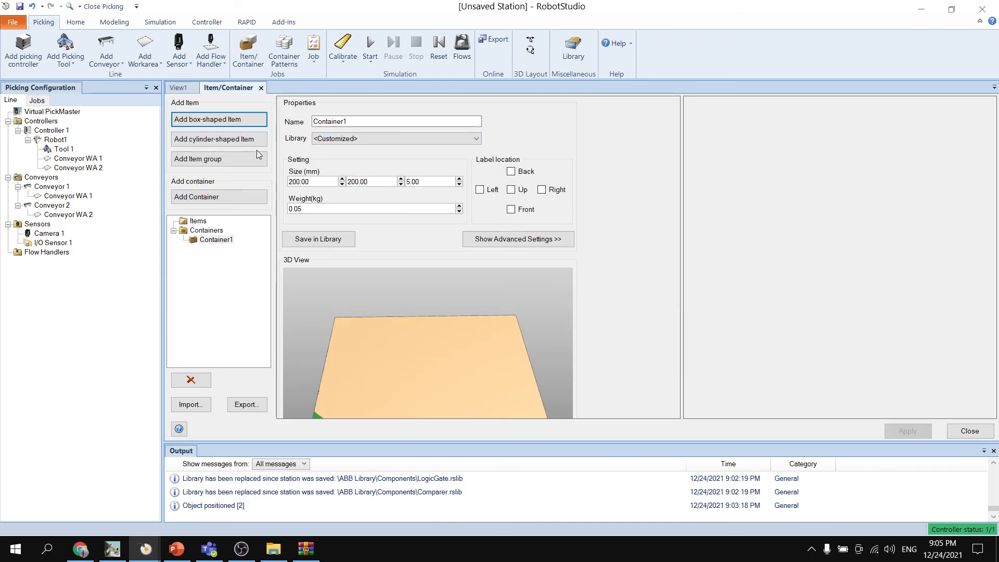
pyautogui.doubleClick(315, 182)
pyautogui.write('250')
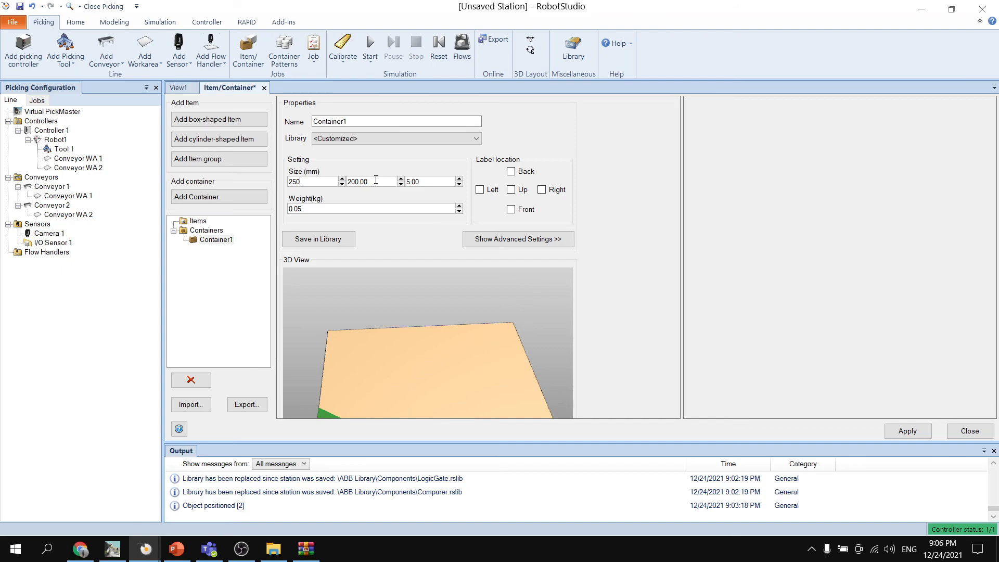
pyautogui.click(511, 190)
pyautogui.keyDown('ctrl'); pyautogui.keyDown('shift'); pyautogui.moveTo(397, 306); pyautogui.dragTo(429, 324); pyautogui.keyUp('shift'); pyautogui.keyUp('ctrl')
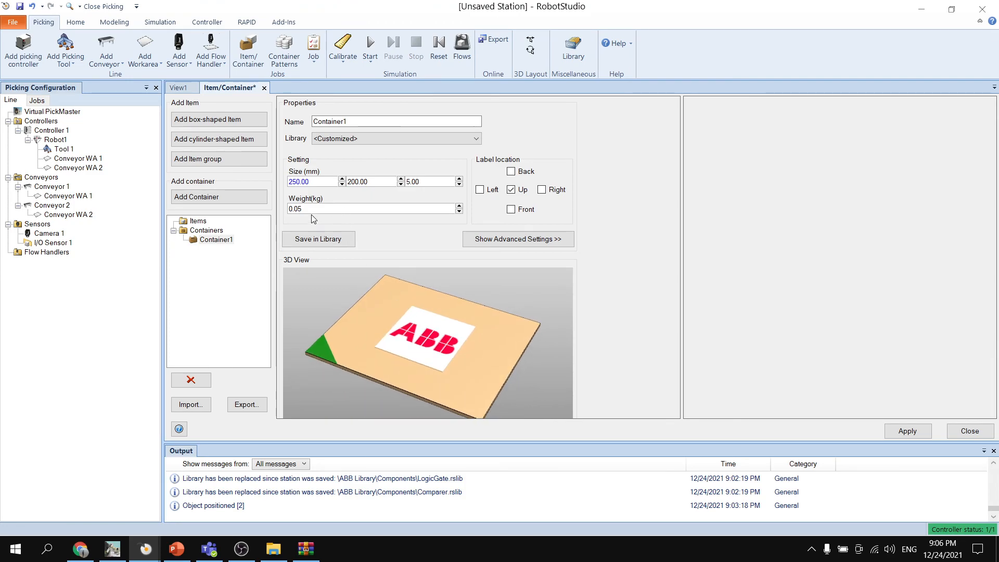
pyautogui.moveTo(311, 210); pyautogui.dragTo(251, 206)
pyautogui.write('0')
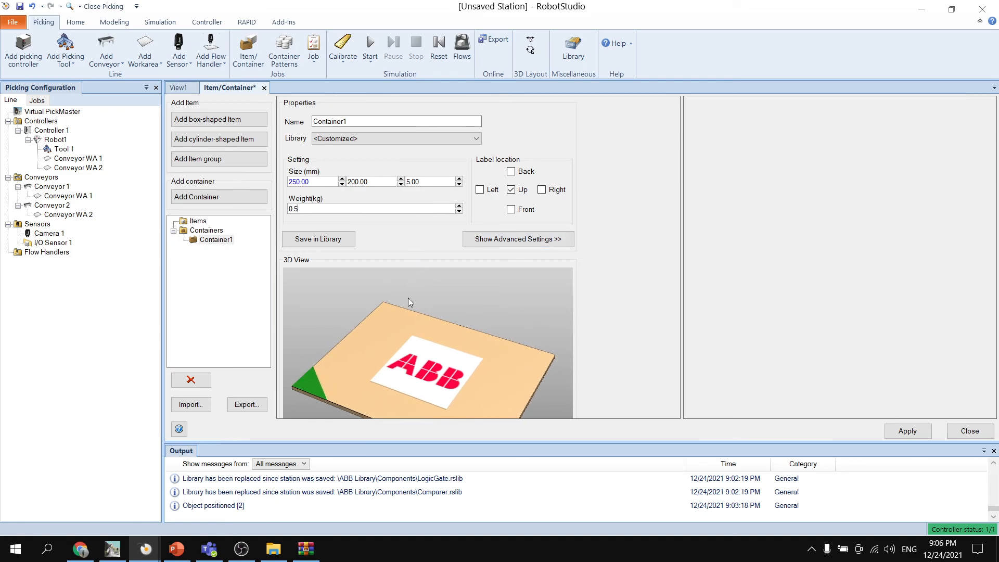
pyautogui.keyDown('ctrl'); pyautogui.keyDown('shift'); pyautogui.moveTo(450, 330); pyautogui.dragTo(460, 304); pyautogui.keyUp('shift'); pyautogui.keyUp('ctrl')
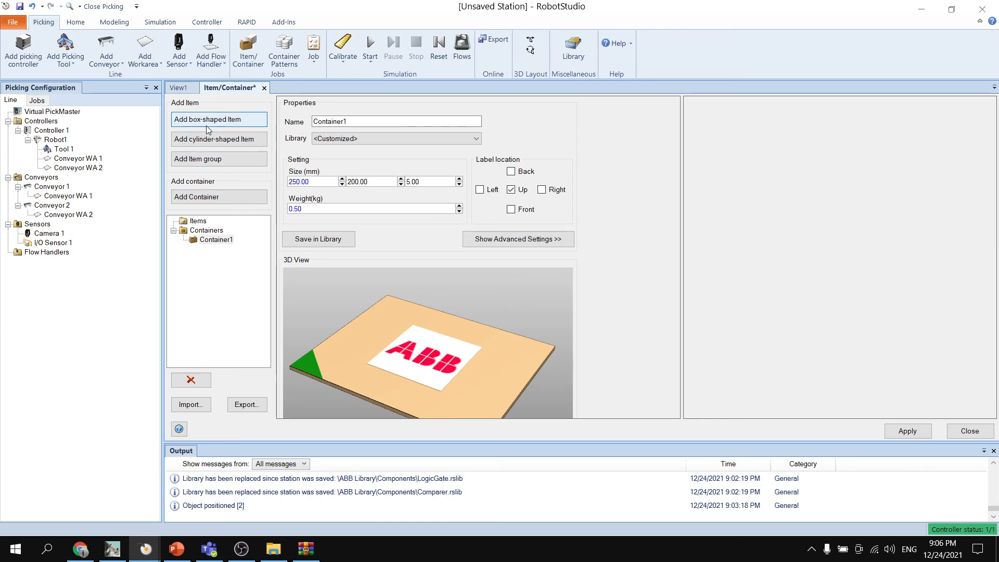
# - Add a box-shaped item measuring 50 x 50 x 10 mm
pyautogui.click(237, 127)
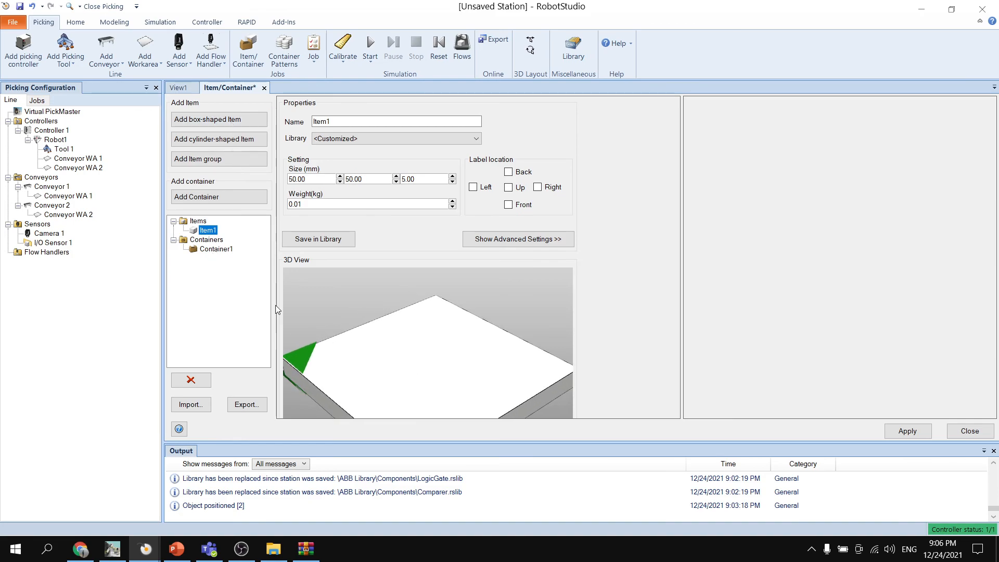
pyautogui.keyDown('ctrl'); pyautogui.keyDown('shift'); pyautogui.moveTo(347, 308); pyautogui.dragTo(356, 295); pyautogui.keyUp('shift'); pyautogui.keyUp('ctrl')
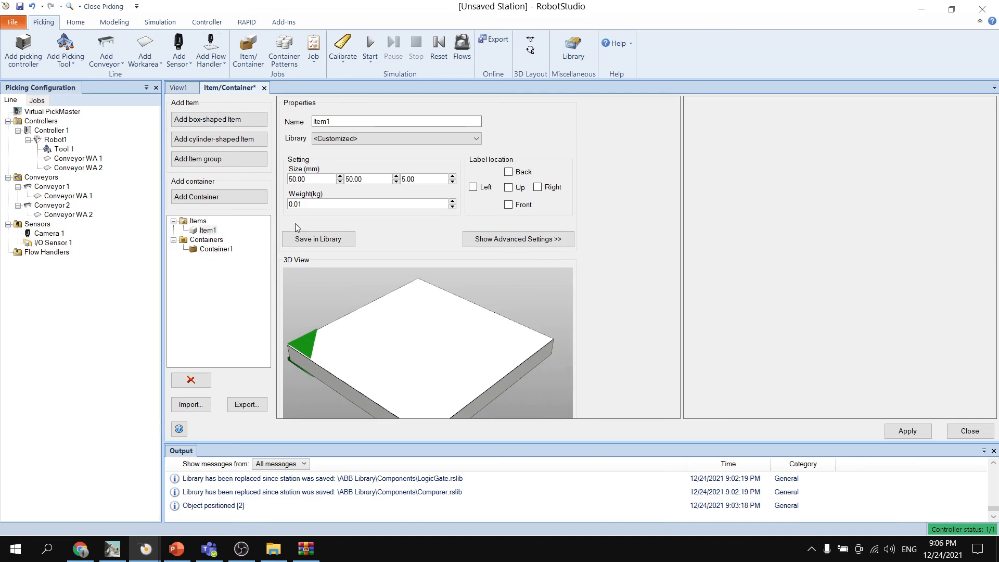
pyautogui.click(309, 179)
pyautogui.press('BackSpace')
pyautogui.press('BackSpace')
pyautogui.press('BackSpace')
pyautogui.press('Tab')
pyautogui.press('Tab')
pyautogui.write('10')
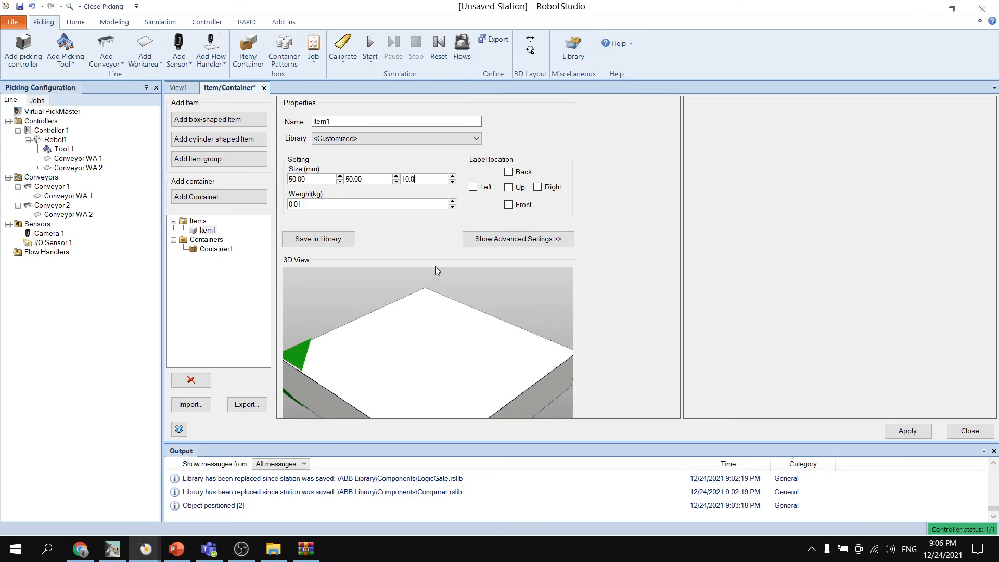
# - Set the box-shaped item's weight to 1 kg and put a label on its upper face
pyautogui.doubleClick(364, 206)
pyautogui.write('1')
pyautogui.click(509, 187)
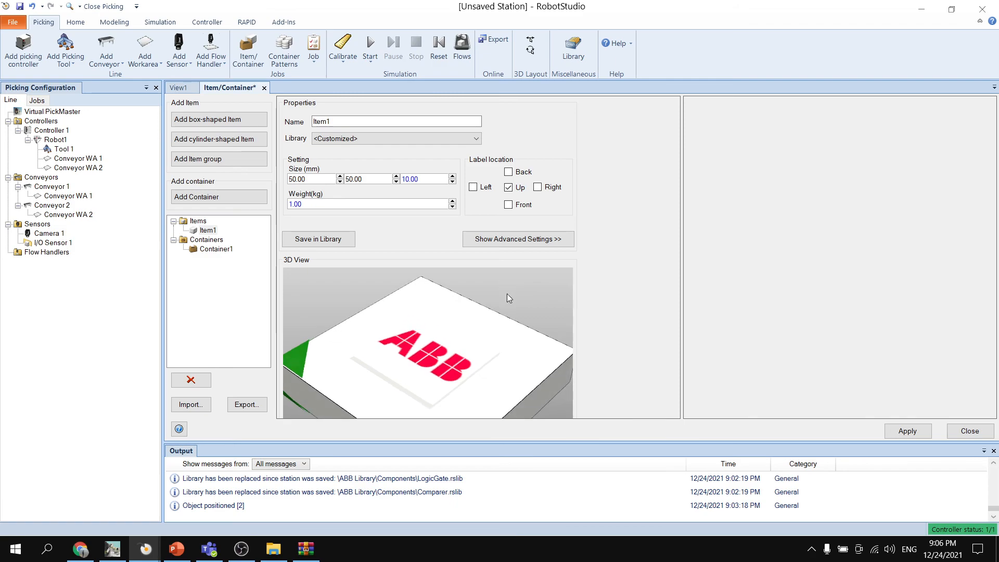
pyautogui.scroll(-3, 504, 295)
pyautogui.keyDown('ctrl'); pyautogui.keyDown('shift'); pyautogui.moveTo(513, 304); pyautogui.dragTo(493, 292); pyautogui.keyUp('shift'); pyautogui.keyUp('ctrl')
pyautogui.scroll(-1, 495, 294)
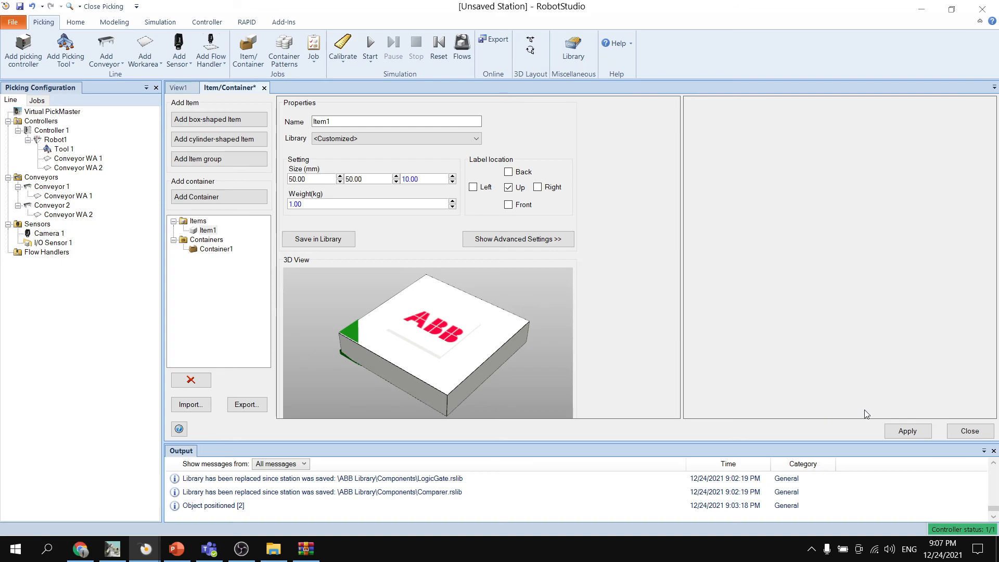
# - Apply the item and container definitions, and add a new container pattern
pyautogui.click(908, 432)
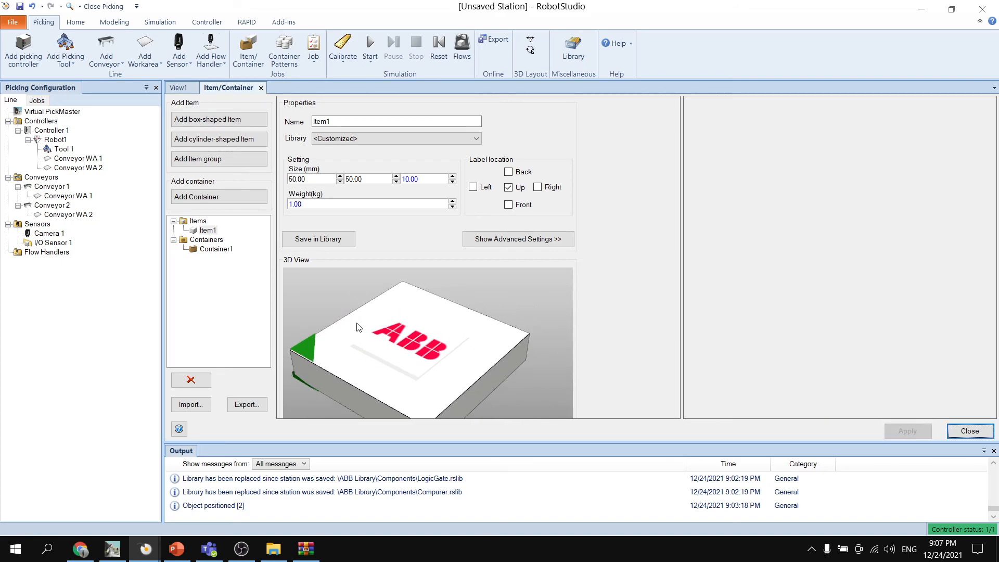
pyautogui.click(969, 431)
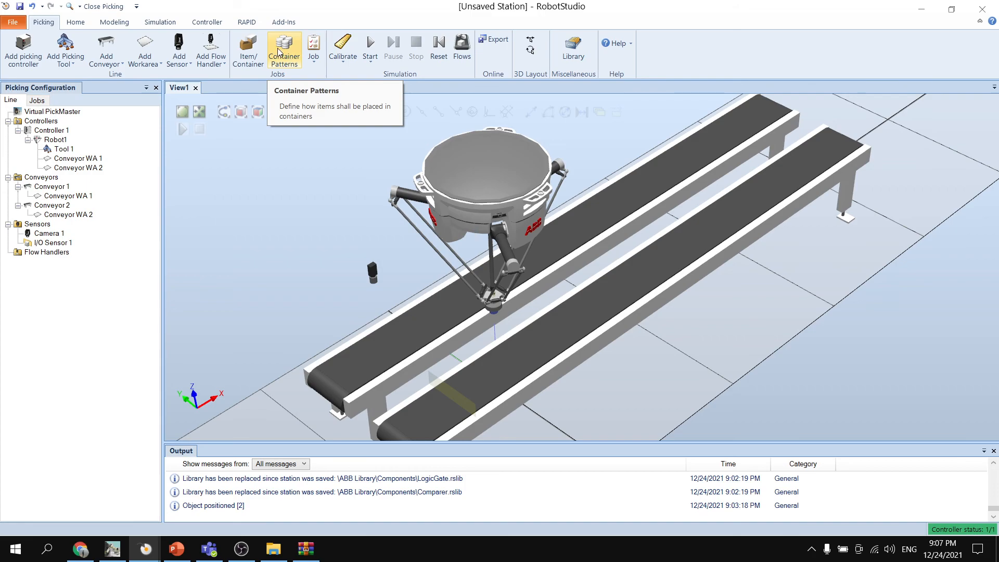
pyautogui.click(286, 62)
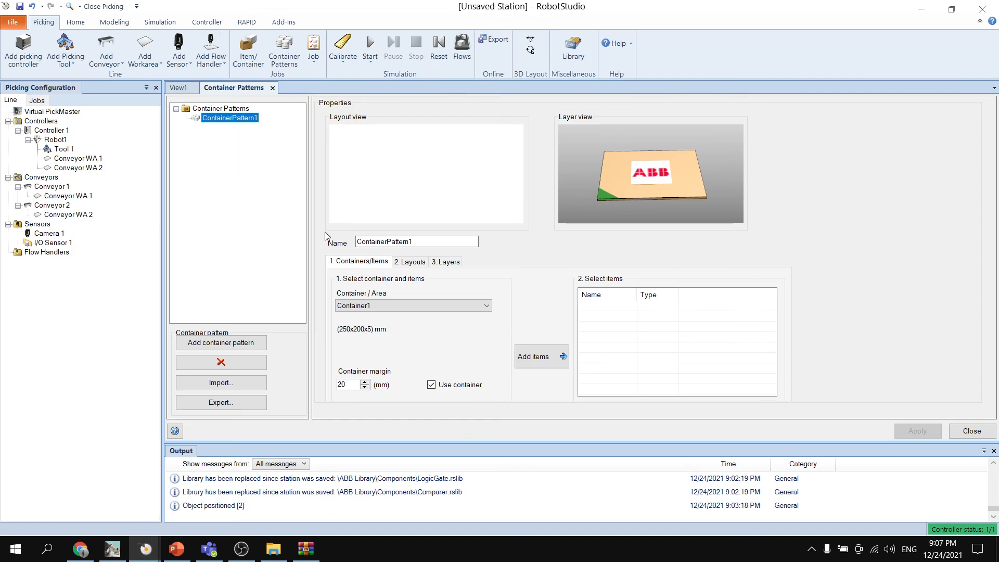
# - Add Item1 to the container pattern that uses Container1
pyautogui.click(418, 305)
pyautogui.click(426, 311)
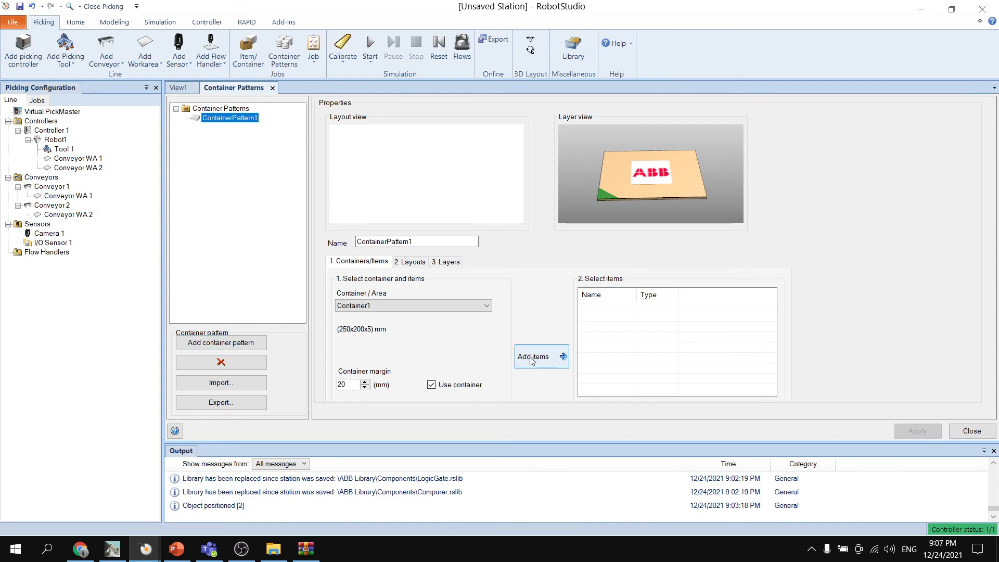
pyautogui.click(396, 264)
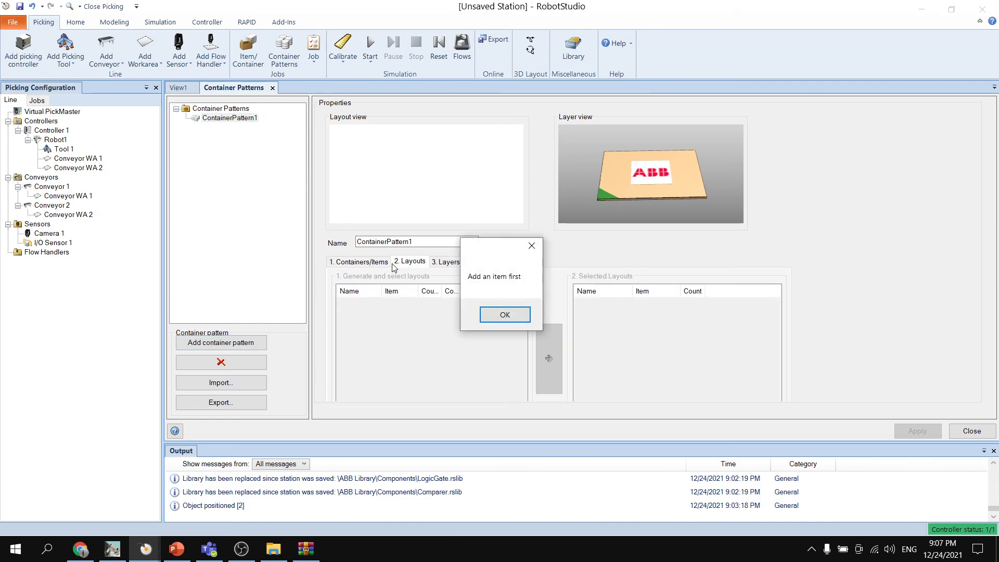
pyautogui.click(522, 314)
pyautogui.click(359, 261)
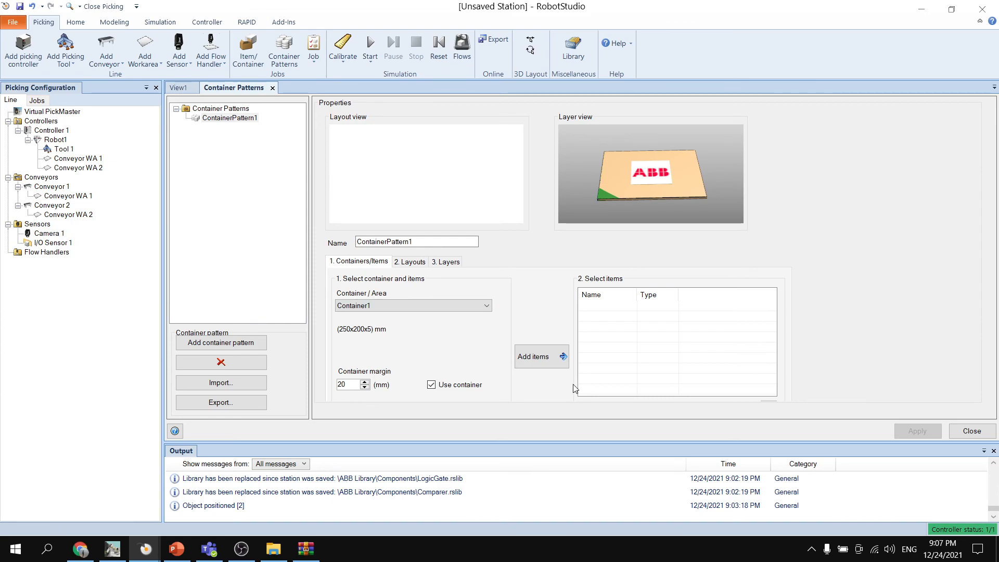
pyautogui.click(540, 358)
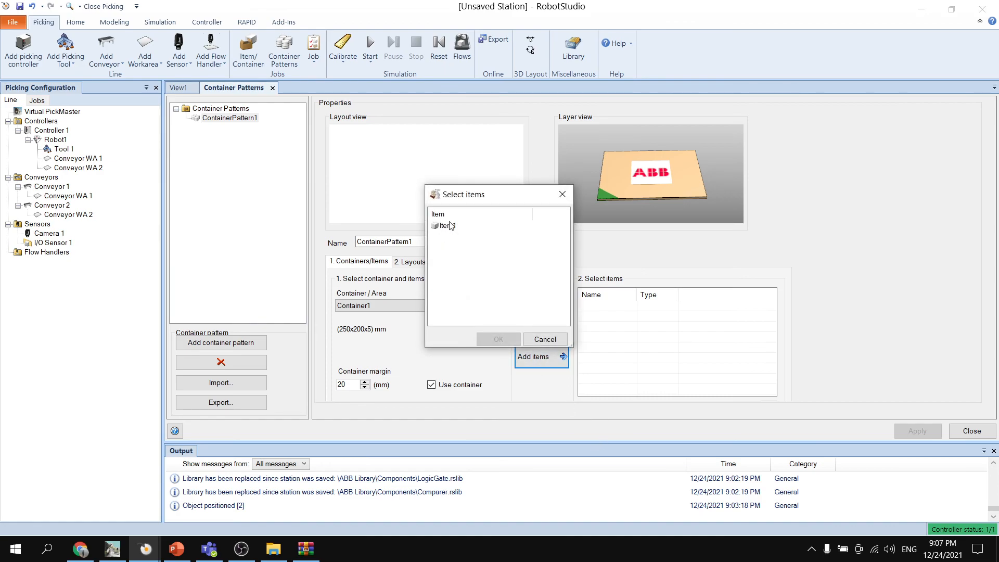
pyautogui.click(451, 226)
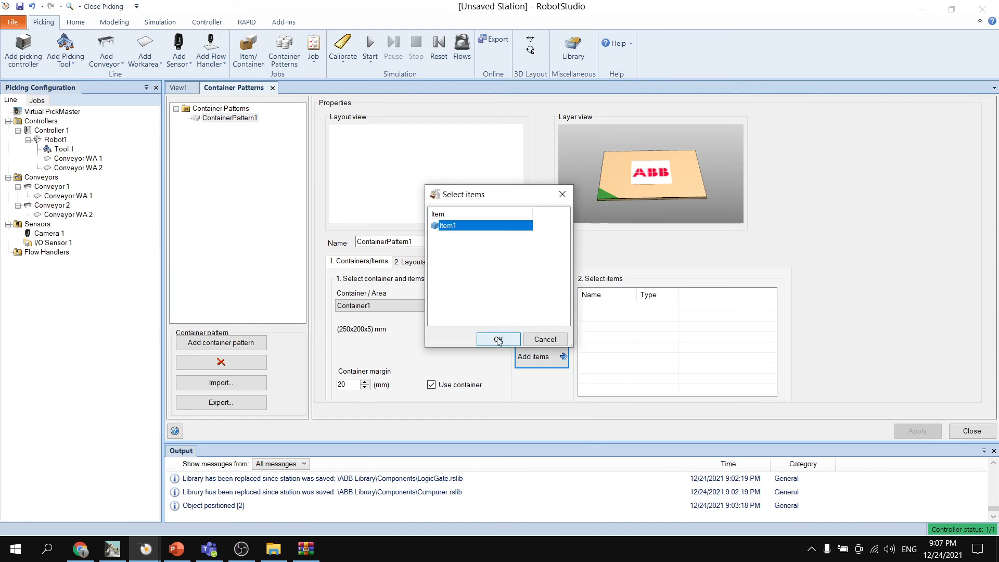
pyautogui.click(498, 339)
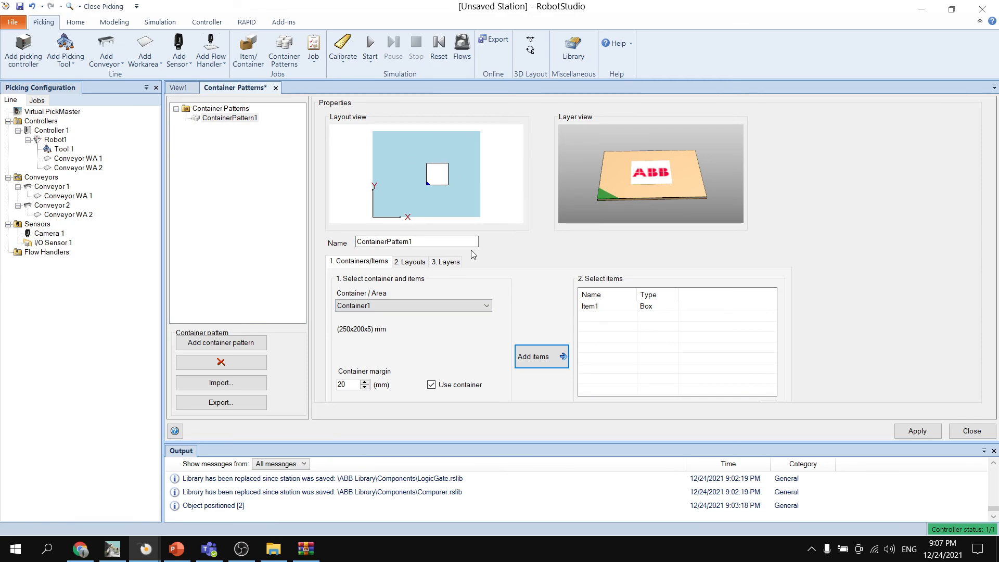
# - Add the generated AlignedX3Y2 layout of six items to the pattern's selected layouts
pyautogui.click(410, 261)
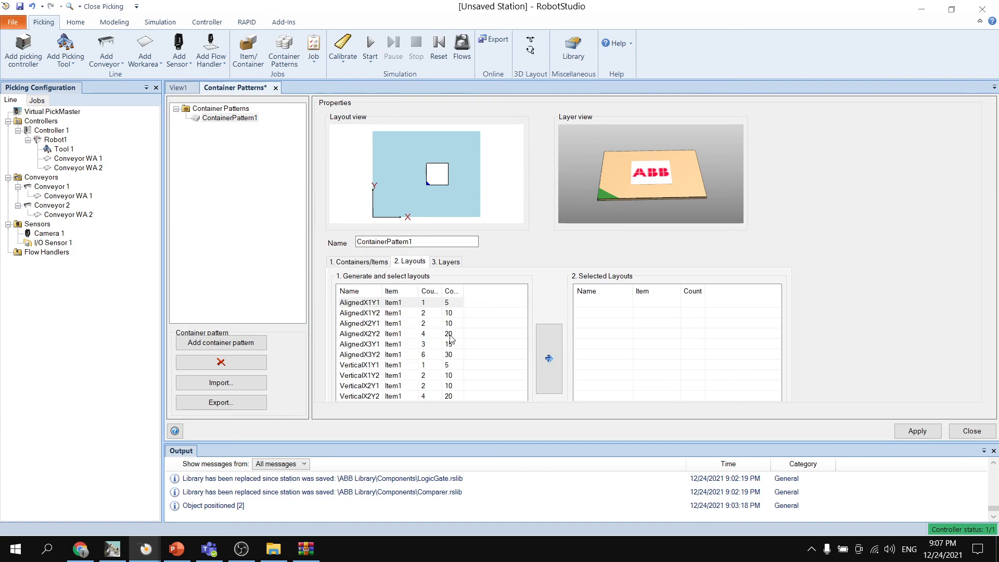
pyautogui.click(375, 355)
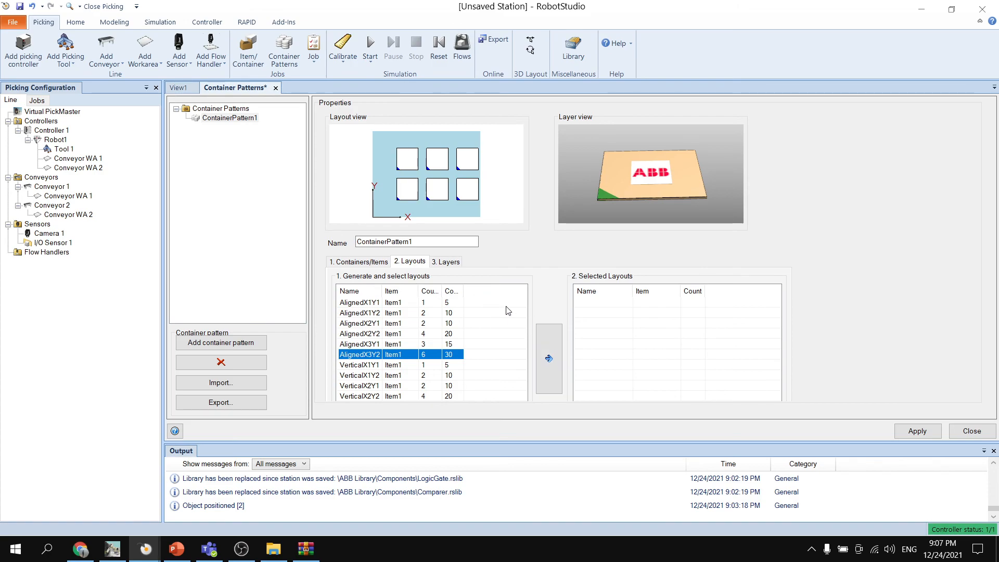
pyautogui.click(551, 357)
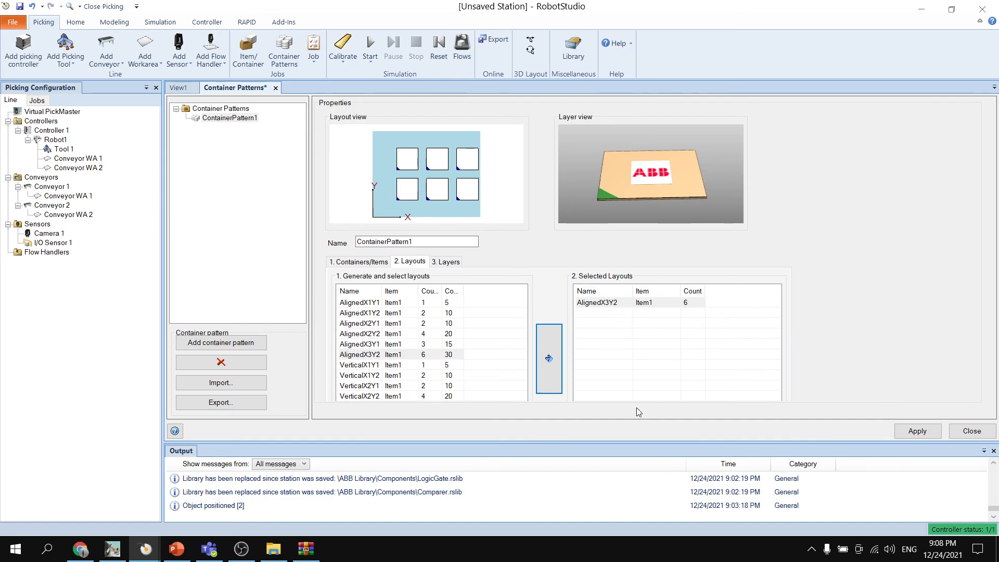
# - Edit the AlignedX3Y2 layout and set the x position of both items nearest the Y axis to 50
pyautogui.moveTo(629, 444); pyautogui.dragTo(629, 503)
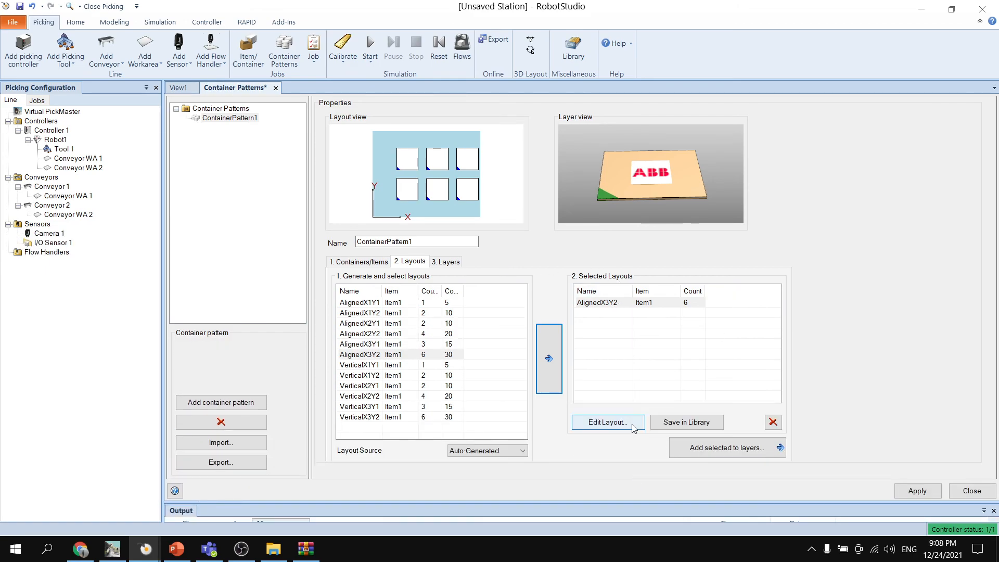
pyautogui.click(631, 422)
pyautogui.click(420, 216)
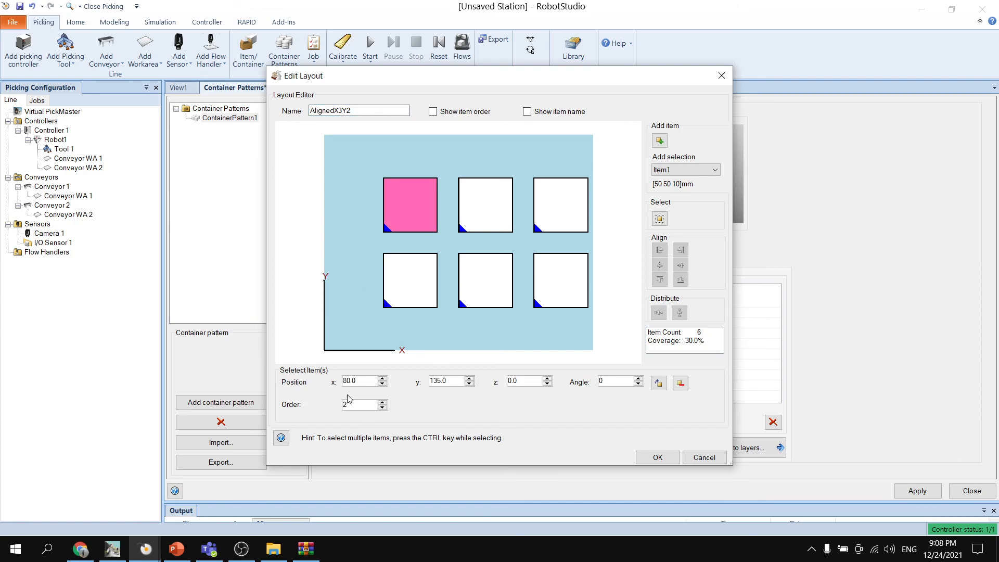
pyautogui.doubleClick(348, 381)
pyautogui.write('50')
pyautogui.click(373, 323)
pyautogui.click(413, 285)
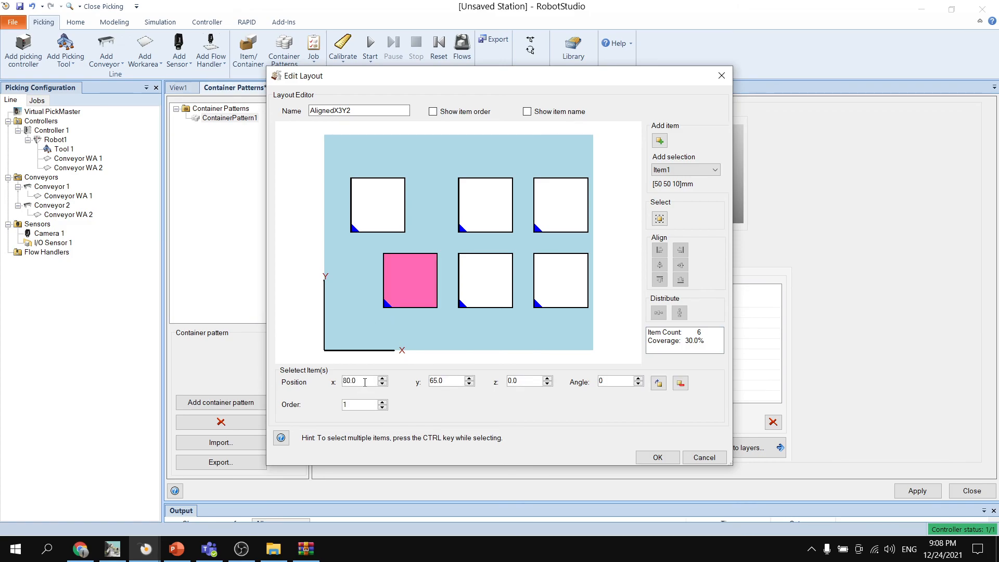
pyautogui.doubleClick(349, 381)
pyautogui.write('2')
pyautogui.press('BackSpace')
pyautogui.write('50')
pyautogui.click(364, 323)
# - Set the x position of both middle-column items in the layout to 125
pyautogui.click(484, 225)
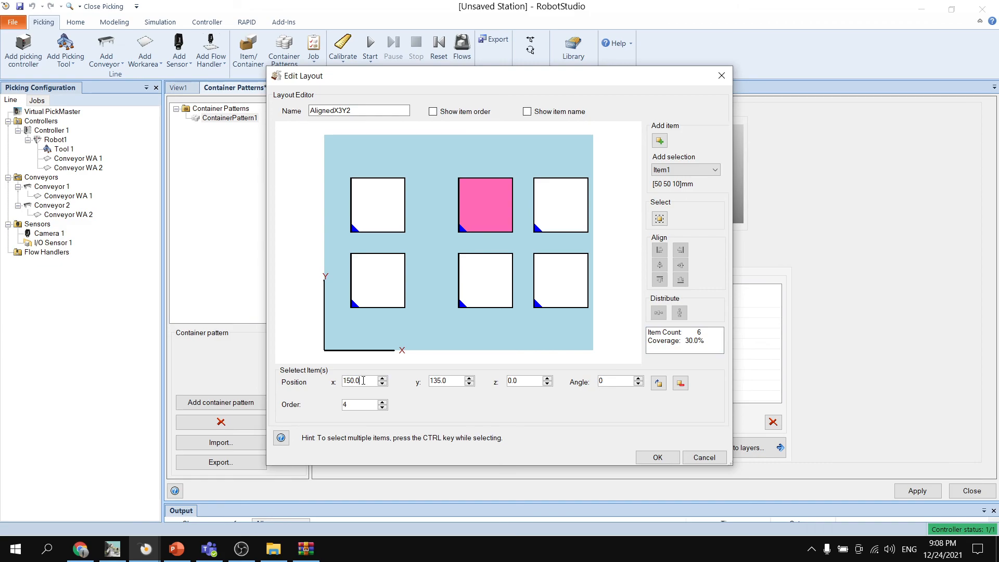
pyautogui.doubleClick(363, 380)
pyautogui.write('125')
pyautogui.click(422, 292)
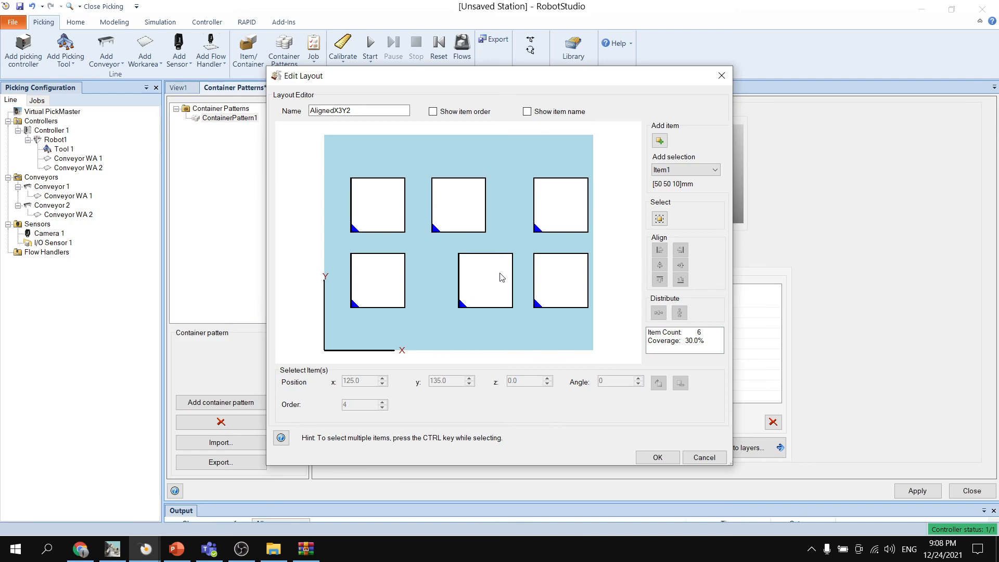
pyautogui.click(502, 277)
pyautogui.doubleClick(363, 380)
pyautogui.write('125')
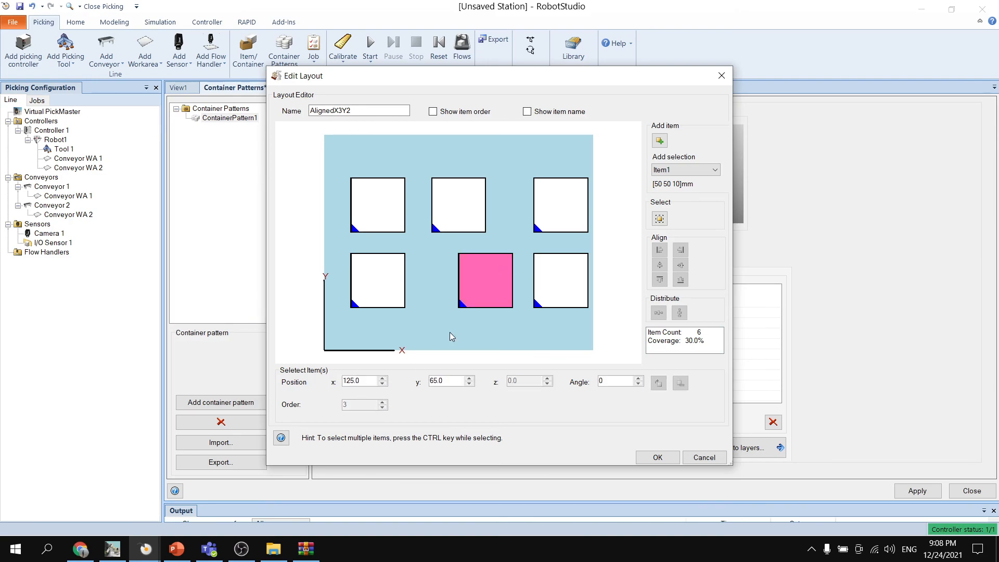
pyautogui.click(452, 337)
# - Set the x position of both items farthest from the Y axis to 200 and accept the layout edits
pyautogui.click(552, 213)
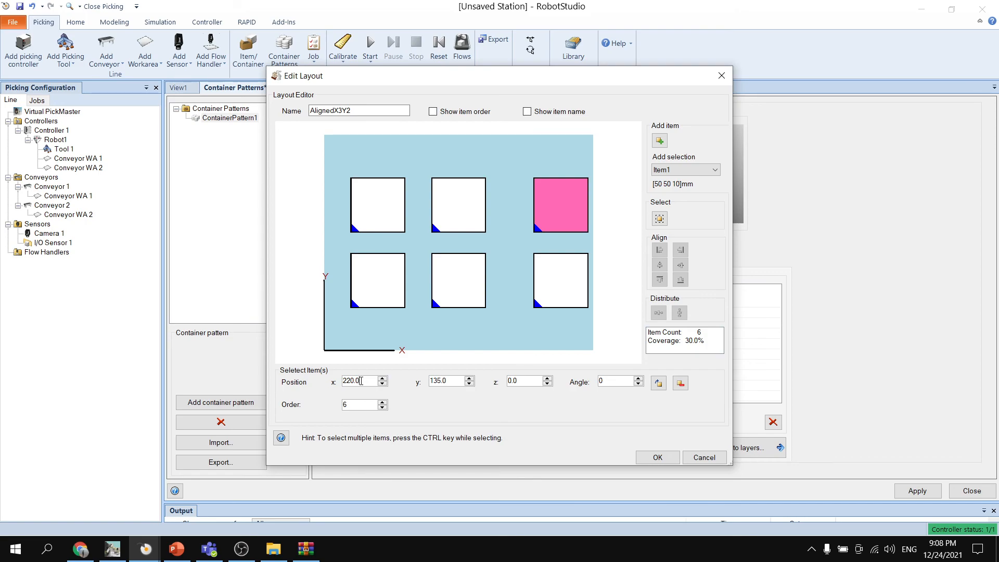
pyautogui.doubleClick(361, 380)
pyautogui.write('200')
pyautogui.click(520, 304)
pyautogui.click(541, 299)
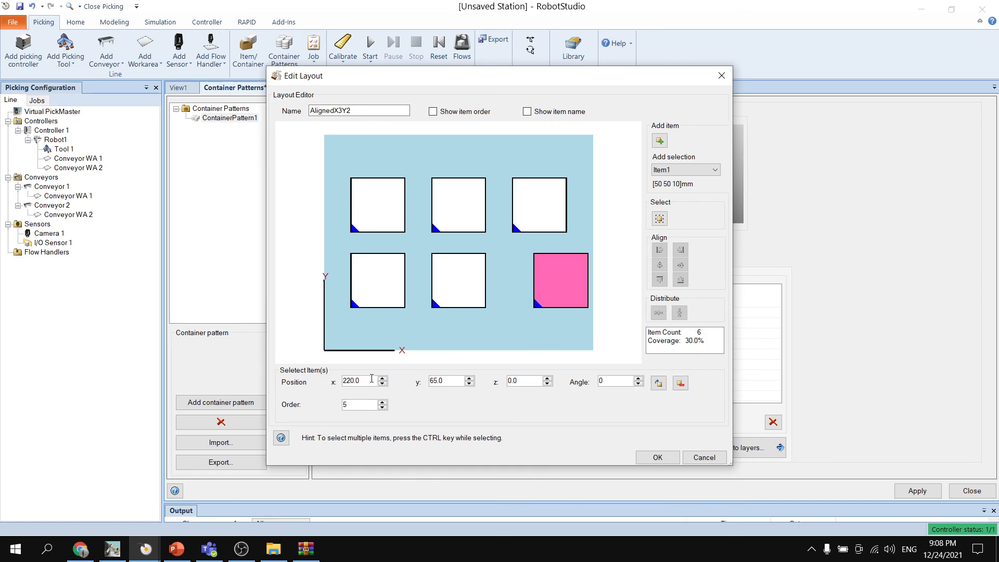
pyautogui.doubleClick(363, 381)
pyautogui.write('200')
pyautogui.click(482, 336)
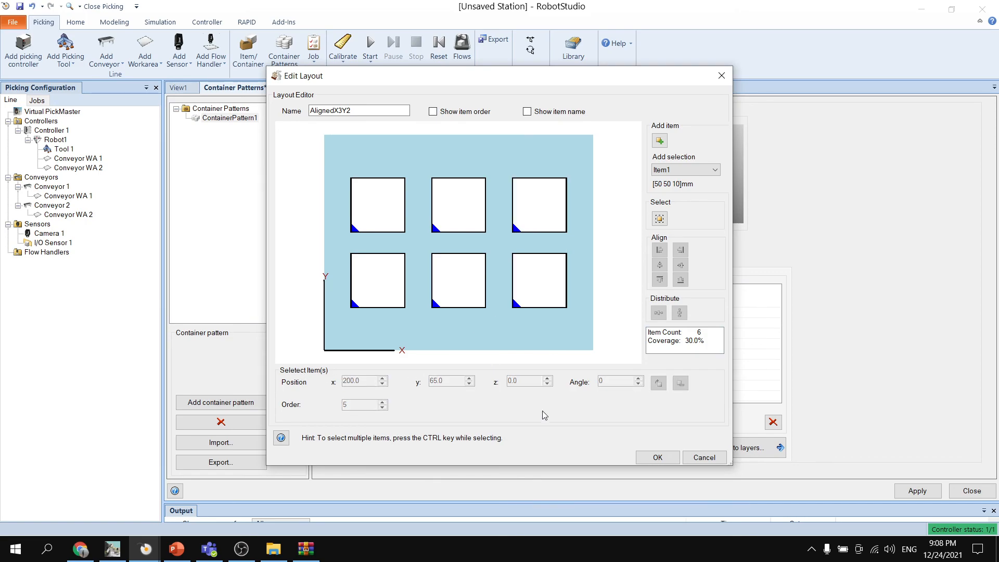
pyautogui.click(658, 457)
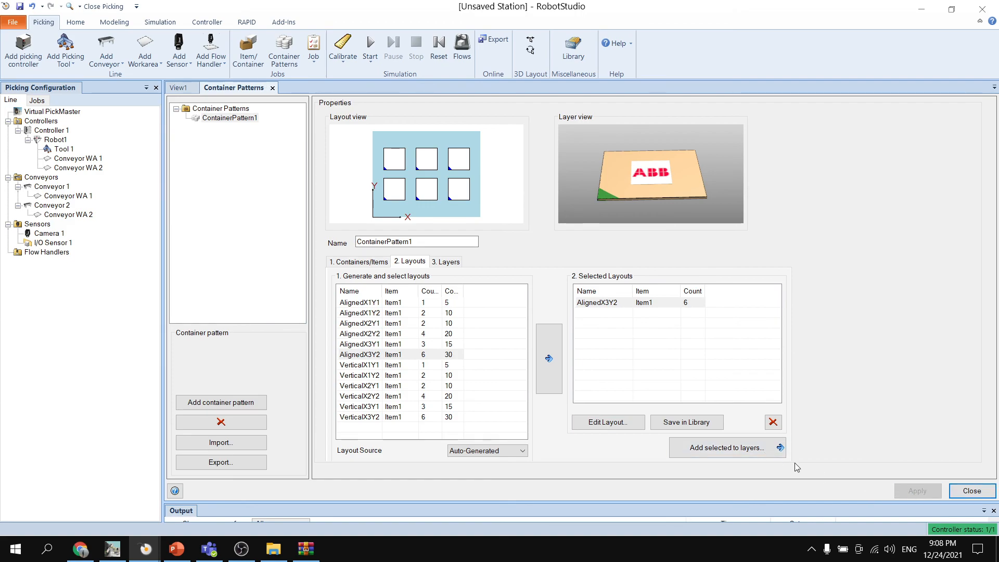
# - Add the edited AlignedX3Y2 layout as a layer of the container pattern, apply it and close the pattern editor
pyautogui.click(740, 450)
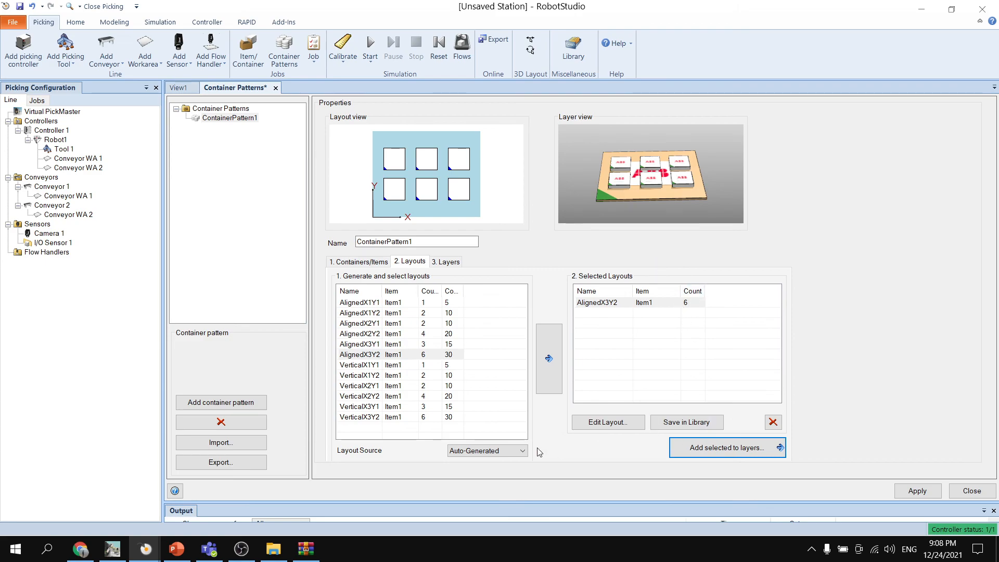
pyautogui.click(920, 491)
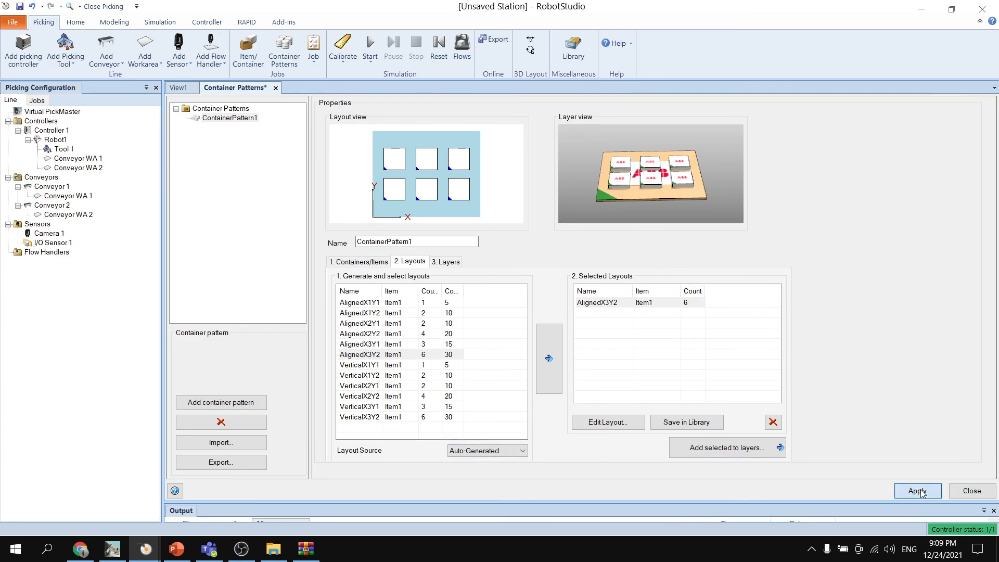
pyautogui.click(971, 491)
# - Create a new picking job and add Item1 to it
pyautogui.keyDown('ctrl'); pyautogui.keyDown('shift'); pyautogui.moveTo(298, 232); pyautogui.dragTo(333, 224); pyautogui.keyUp('shift'); pyautogui.keyUp('ctrl')
pyautogui.click(313, 50)
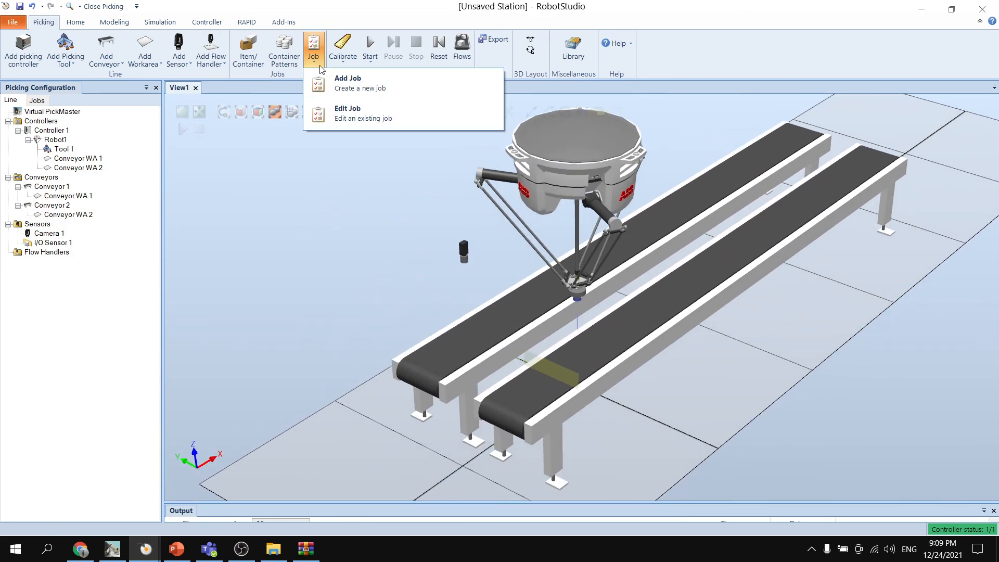
pyautogui.click(340, 87)
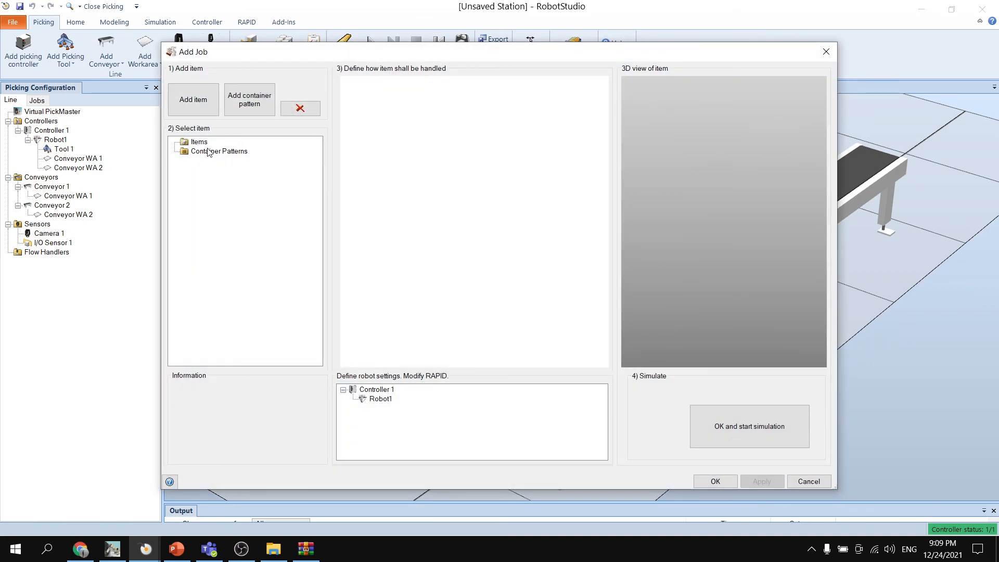
pyautogui.click(199, 141)
pyautogui.click(193, 100)
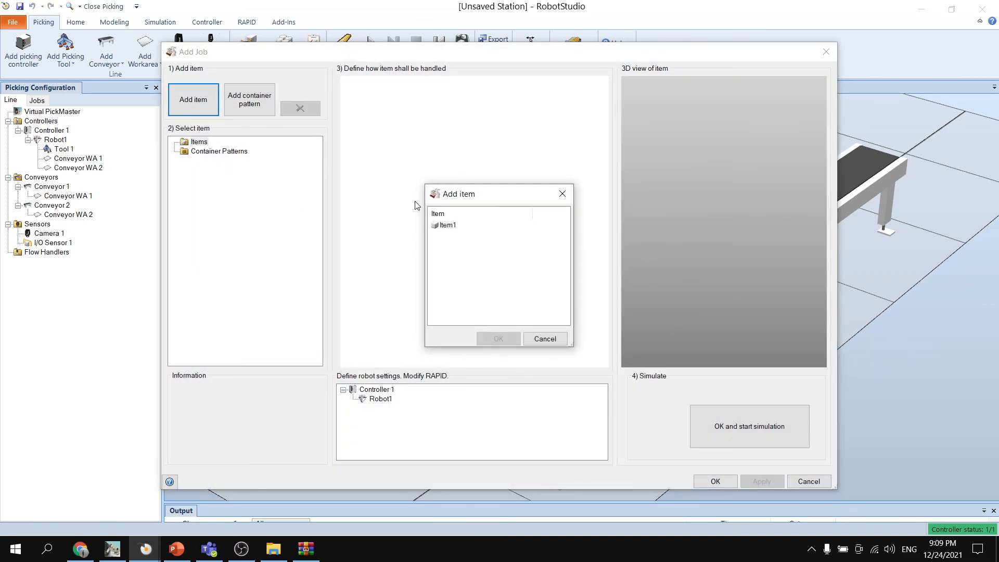
pyautogui.click(448, 225)
pyautogui.click(498, 339)
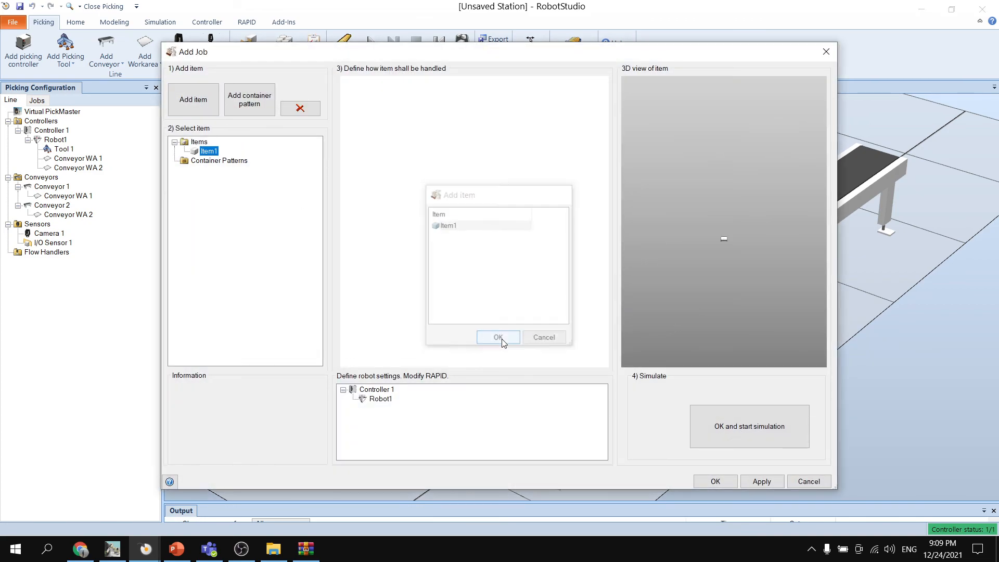
# - Add ContainerPattern1 to the job and inspect its 3D preview
pyautogui.click(229, 161)
pyautogui.click(252, 102)
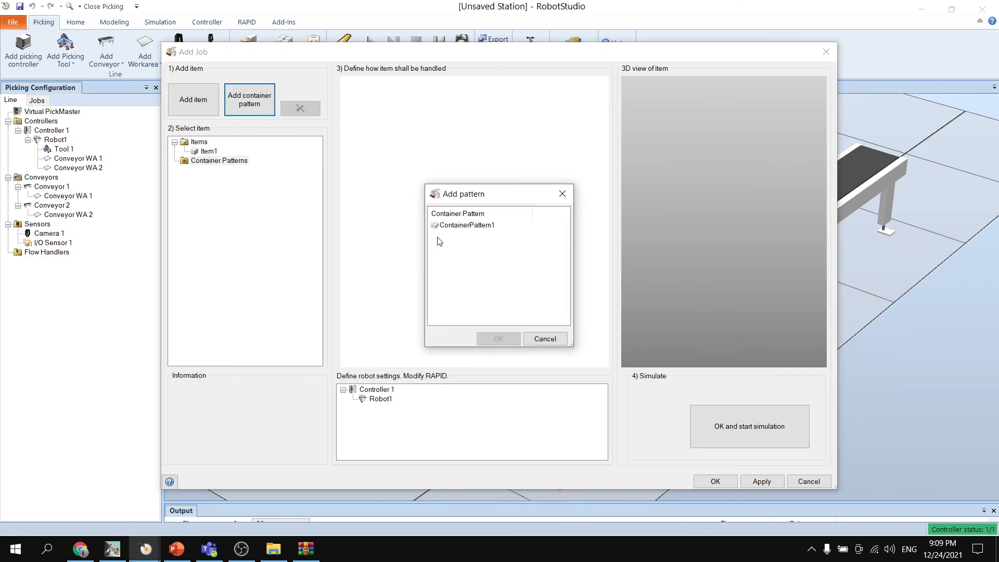
pyautogui.click(466, 226)
pyautogui.click(499, 339)
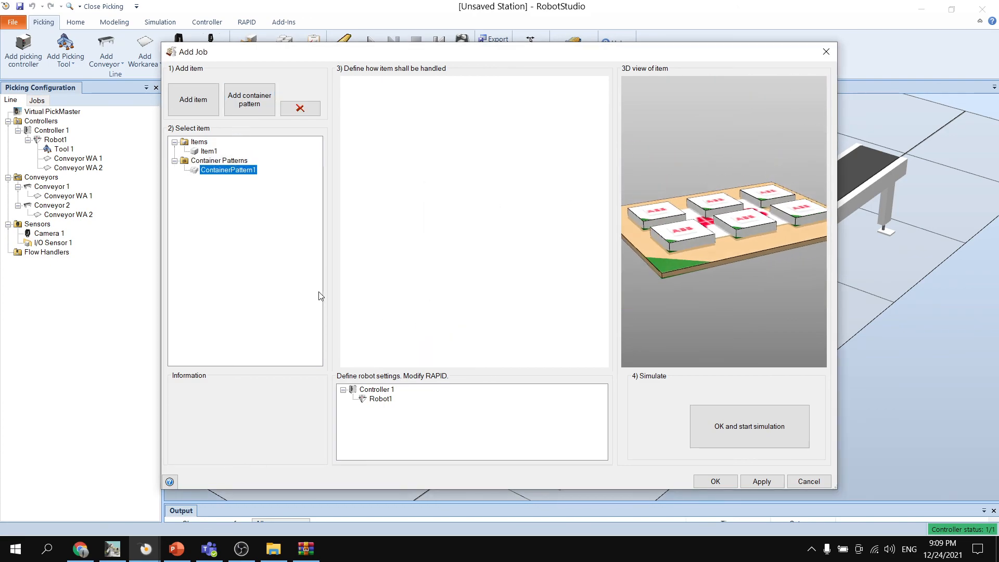
pyautogui.moveTo(736, 263); pyautogui.dragTo(698, 278)
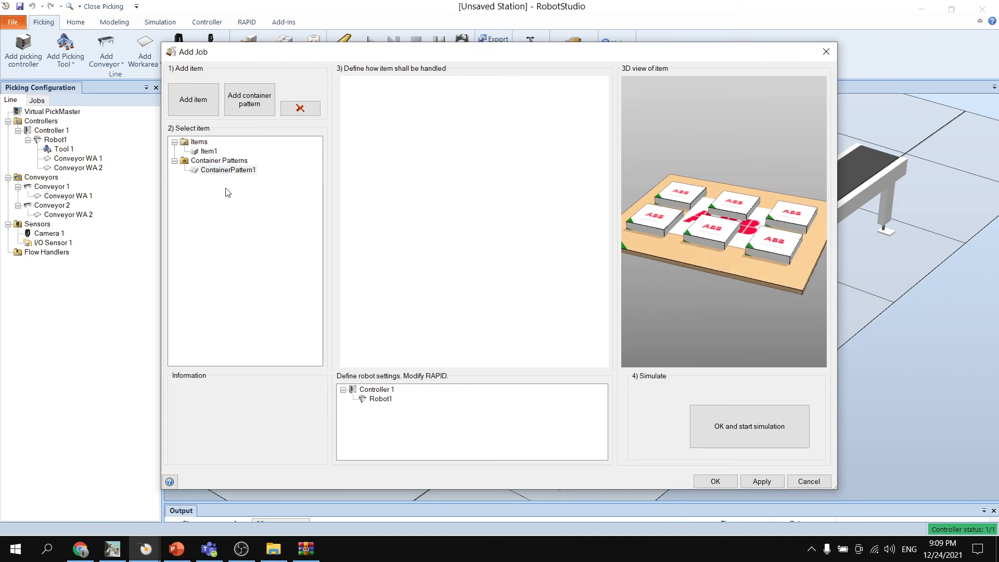
# - Apply the job's added item and container pattern, and select Item1 in the job
pyautogui.click(209, 150)
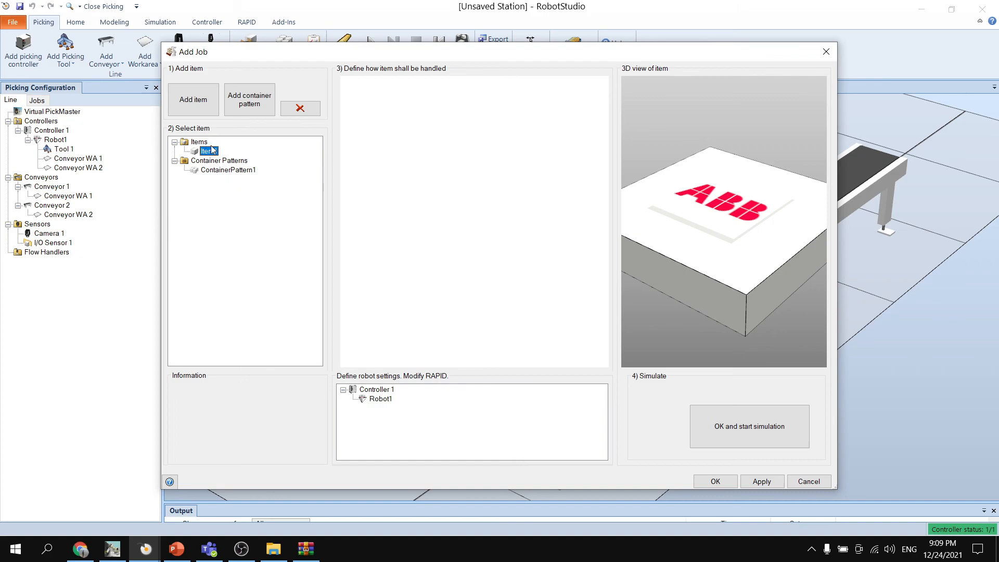
pyautogui.doubleClick(203, 143)
pyautogui.doubleClick(201, 143)
pyautogui.click(207, 152)
pyautogui.click(387, 144)
pyautogui.moveTo(632, 282); pyautogui.dragTo(714, 283)
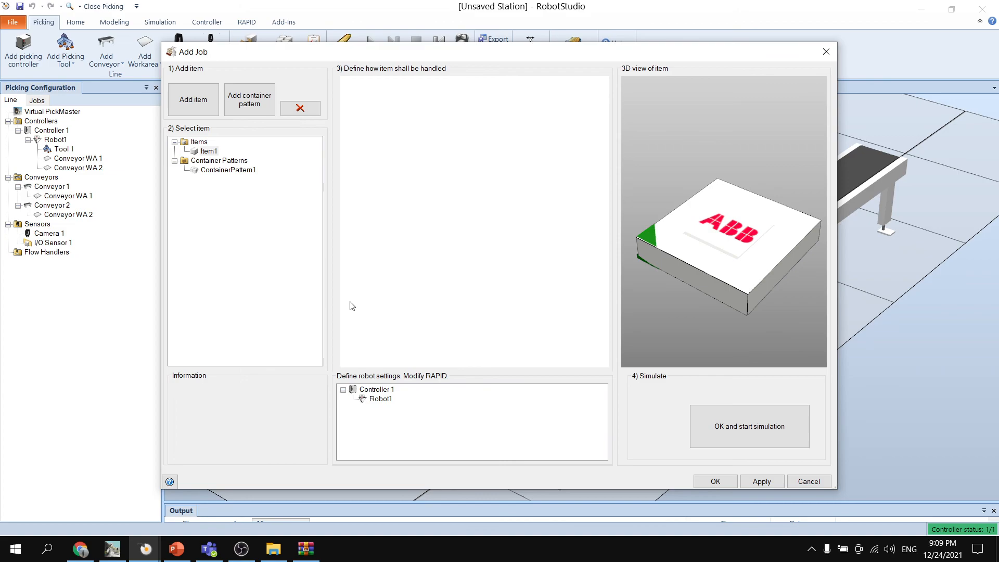
pyautogui.click(757, 483)
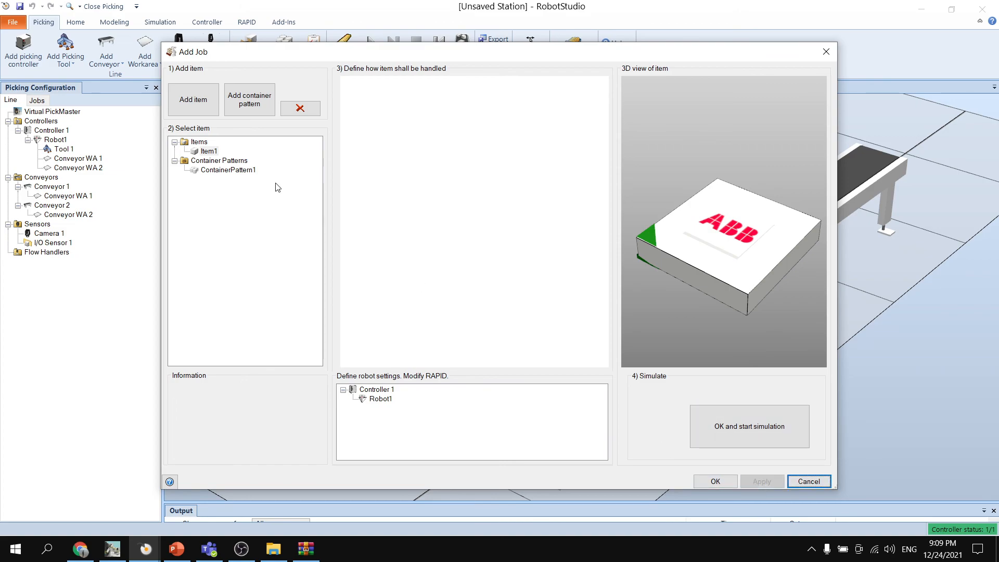
pyautogui.click(215, 171)
pyautogui.click(209, 150)
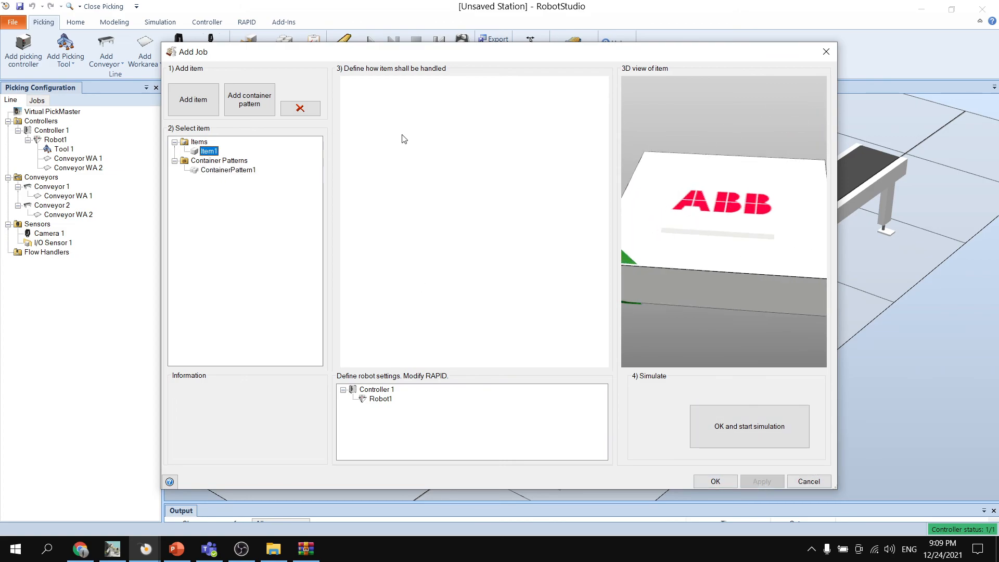
# - Confirm the new picking job with Item1 and ContainerPattern1 and close its dialog
pyautogui.click(352, 176)
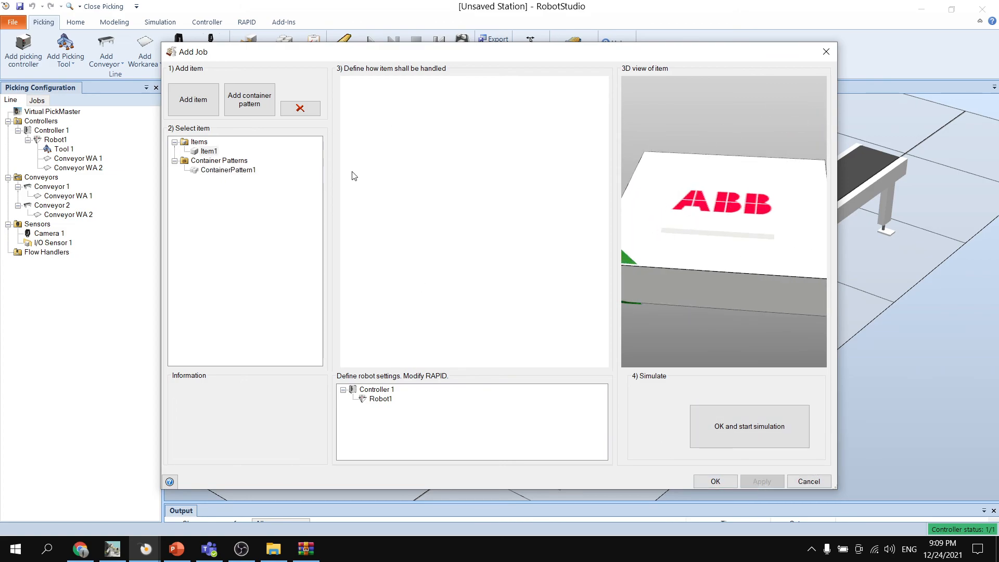
pyautogui.click(300, 108)
pyautogui.click(533, 325)
pyautogui.click(720, 481)
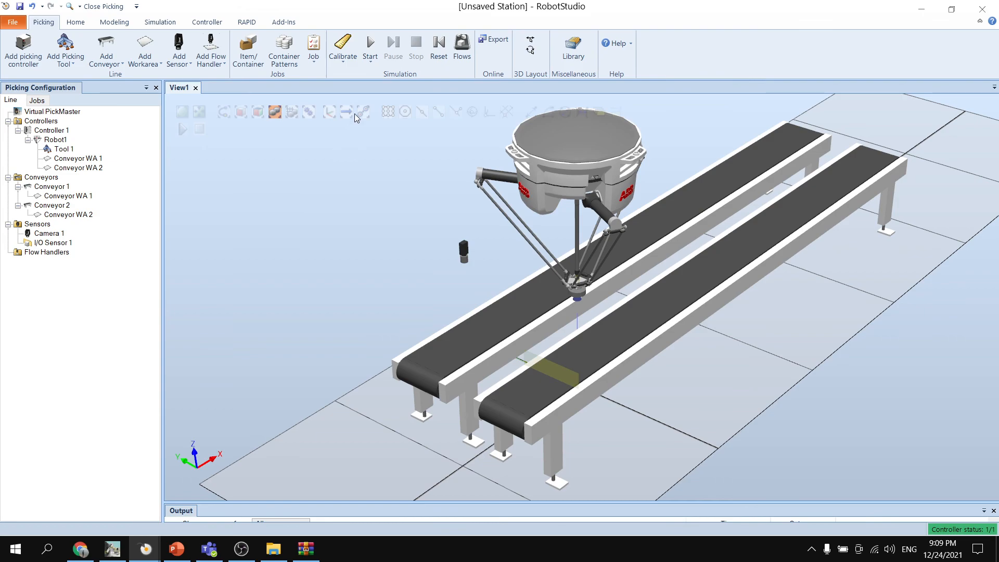
# - Open Job 1 for editing and remove Item1 and ContainerPattern1 from it
pyautogui.click(371, 64)
pyautogui.click(313, 49)
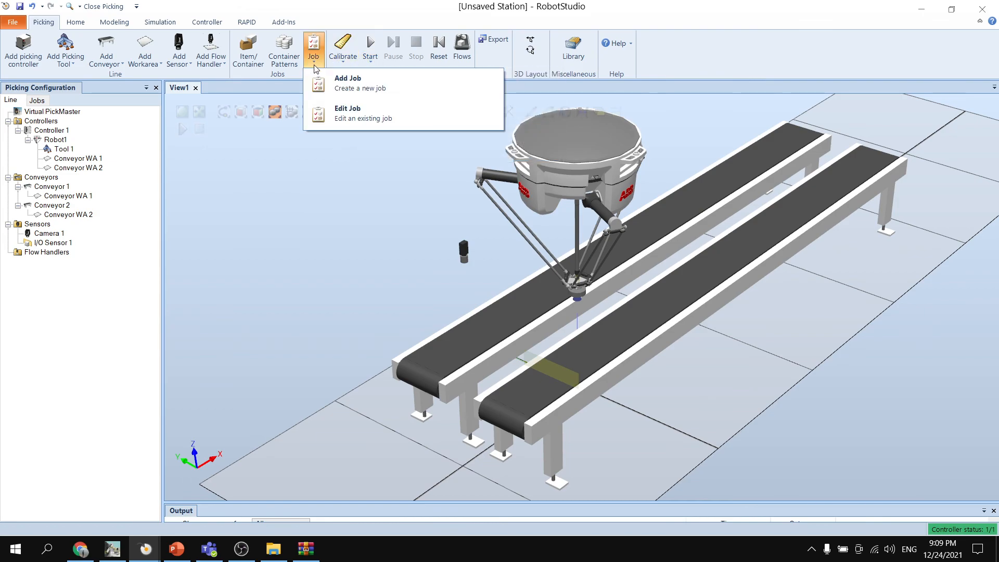
pyautogui.click(345, 114)
pyautogui.click(215, 151)
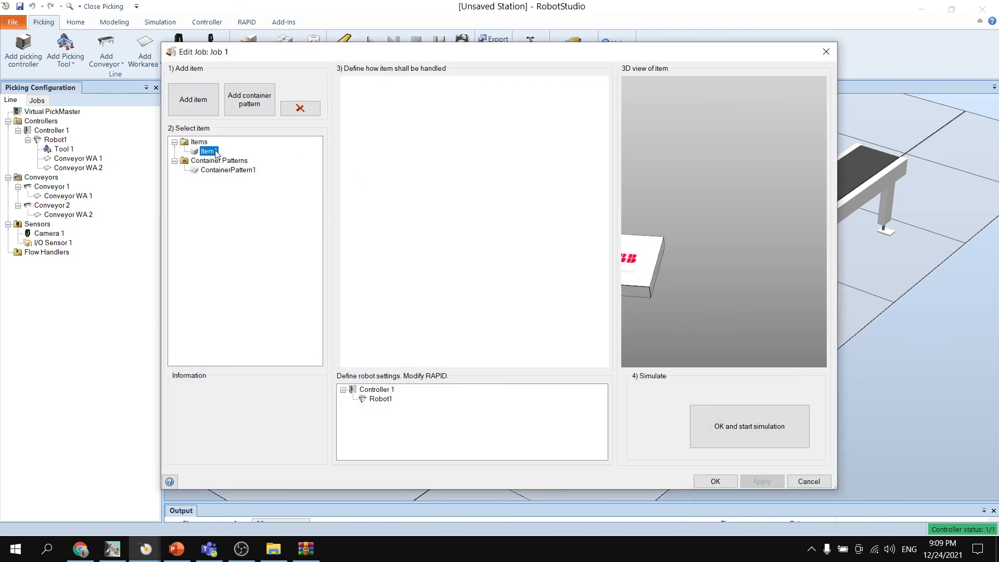
pyautogui.click(300, 108)
pyautogui.press('Return')
pyautogui.click(252, 161)
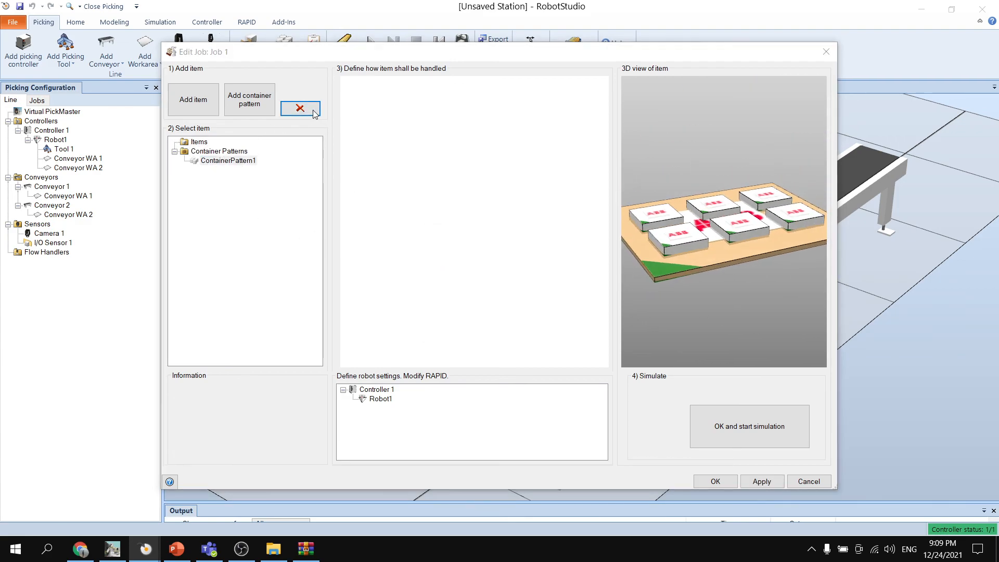
pyautogui.click(300, 108)
pyautogui.click(486, 317)
# - Add Item1 and ContainerPattern1 to Job 1 and inspect the pattern's 3D preview
pyautogui.click(192, 104)
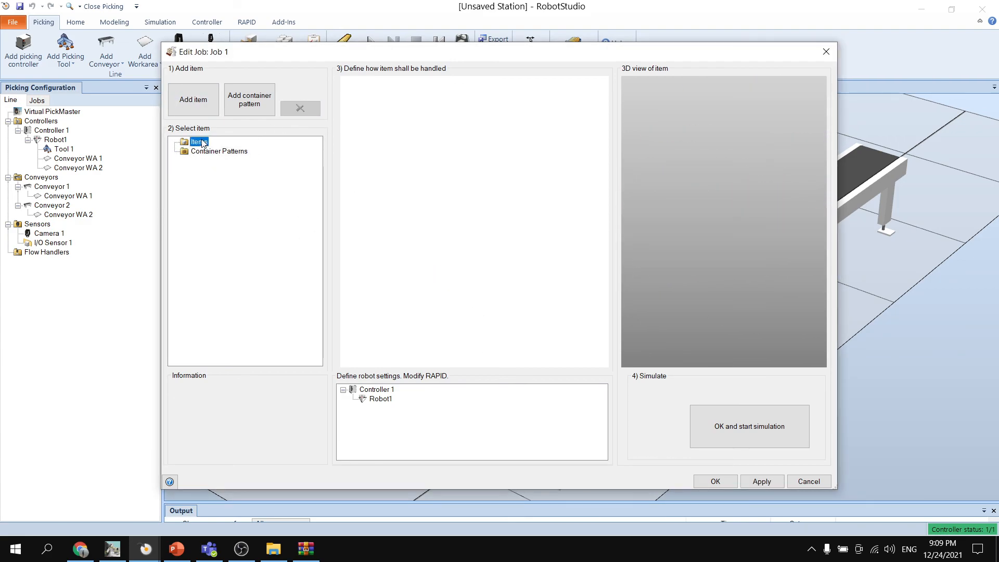
pyautogui.click(448, 225)
pyautogui.click(498, 339)
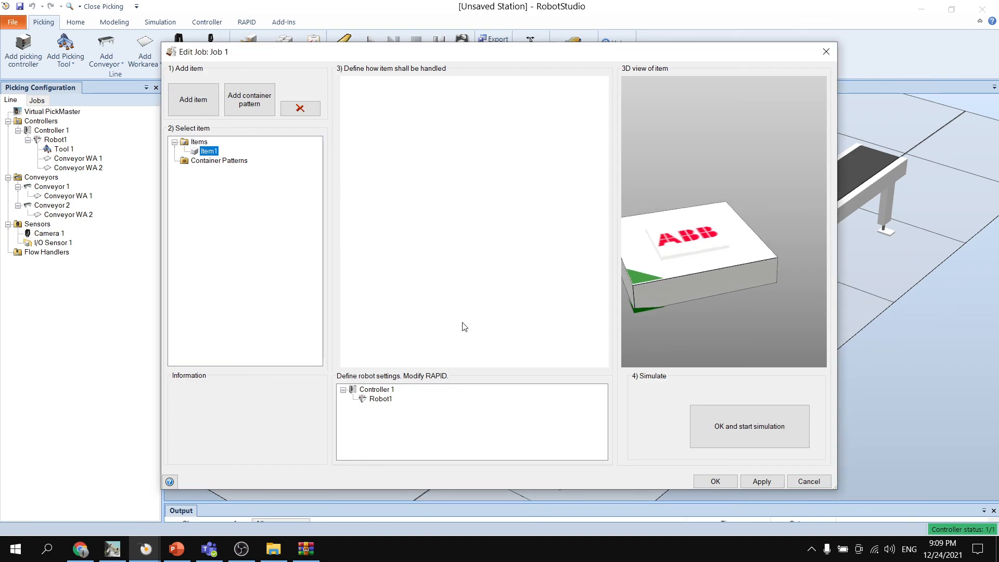
pyautogui.click(225, 162)
pyautogui.click(192, 100)
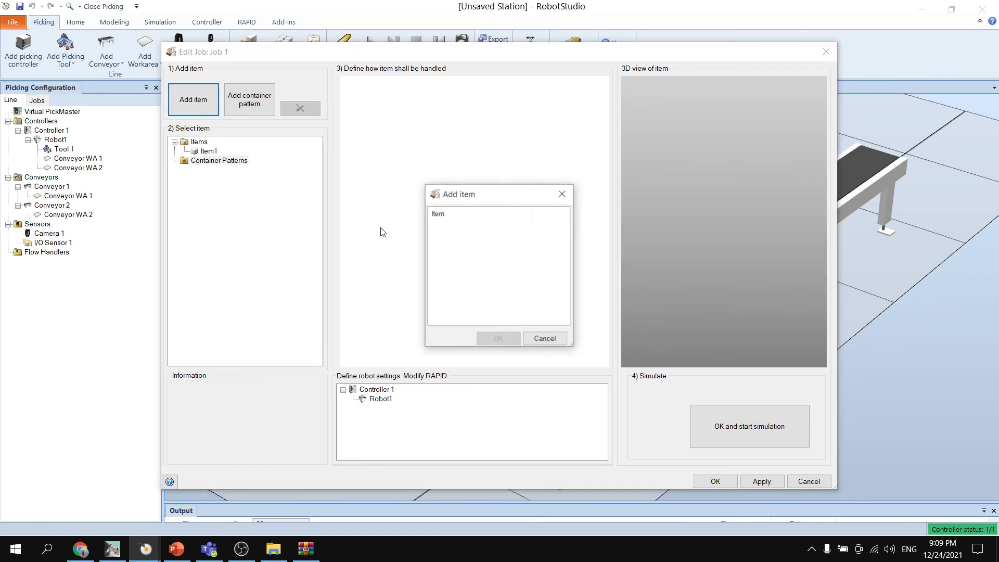
pyautogui.click(244, 103)
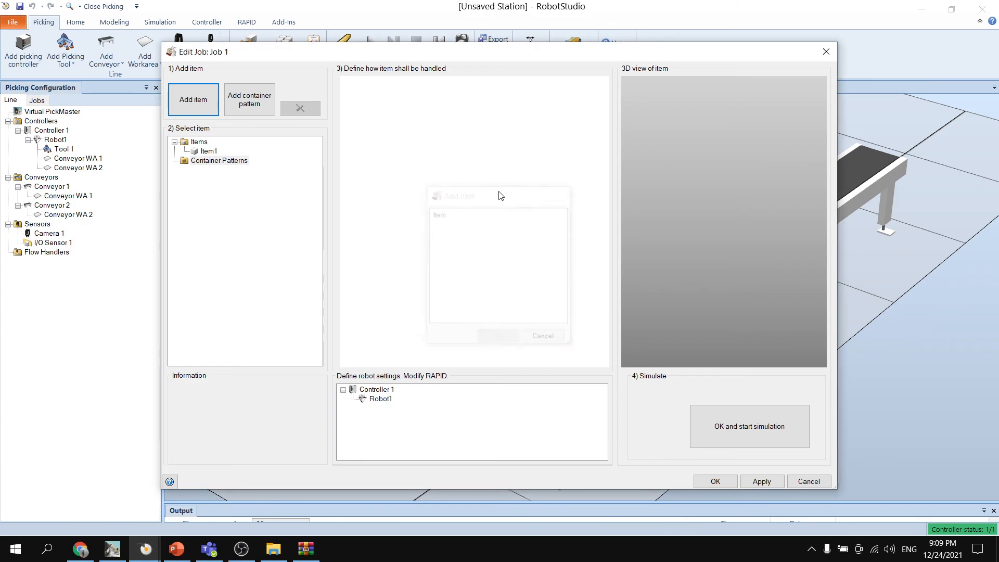
pyautogui.click(471, 226)
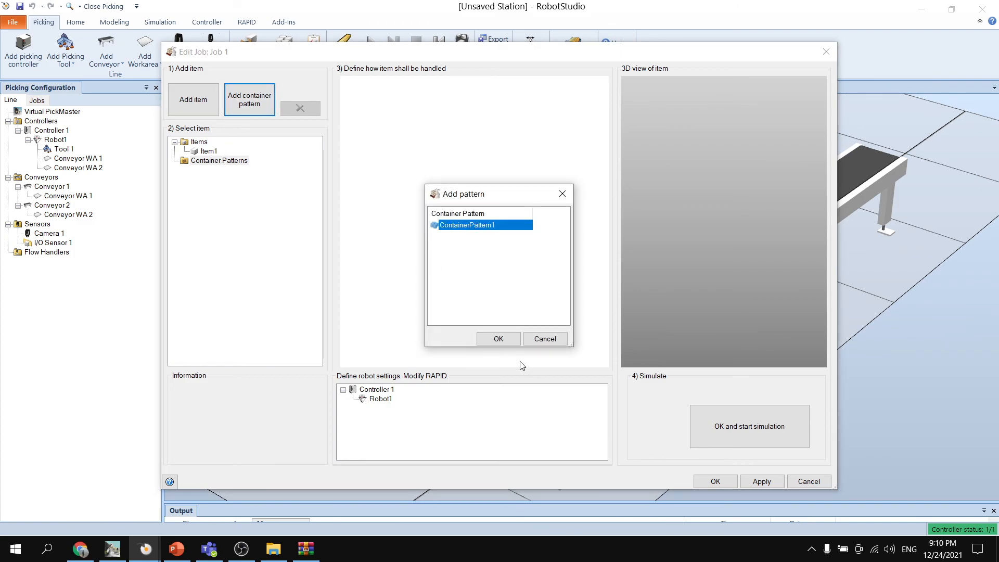
pyautogui.click(499, 340)
pyautogui.moveTo(765, 314); pyautogui.dragTo(707, 307)
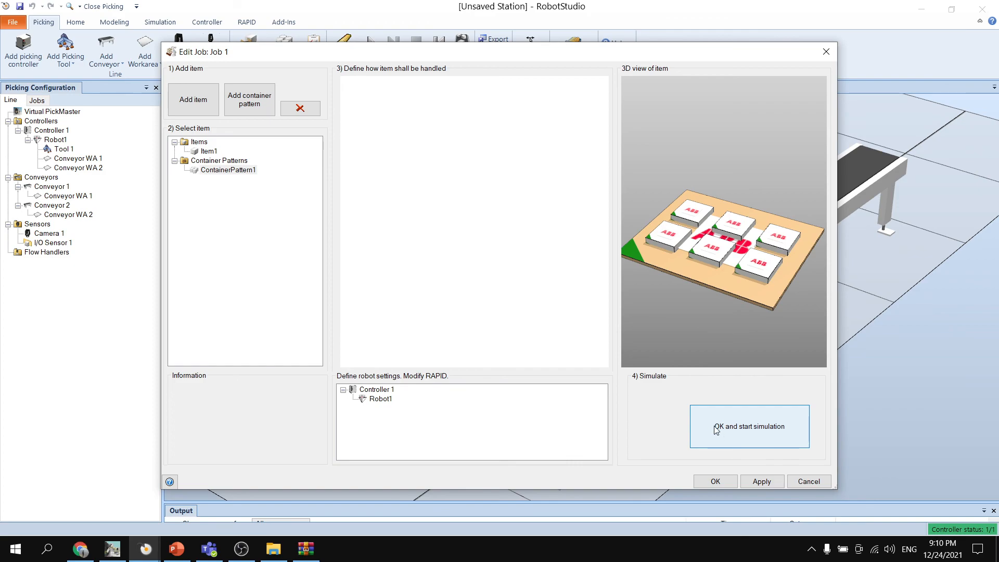
# - Check Robot1's motion and RAPID settings, dismiss them, and apply and close the edited job
pyautogui.click(379, 399)
pyautogui.doubleClick(380, 399)
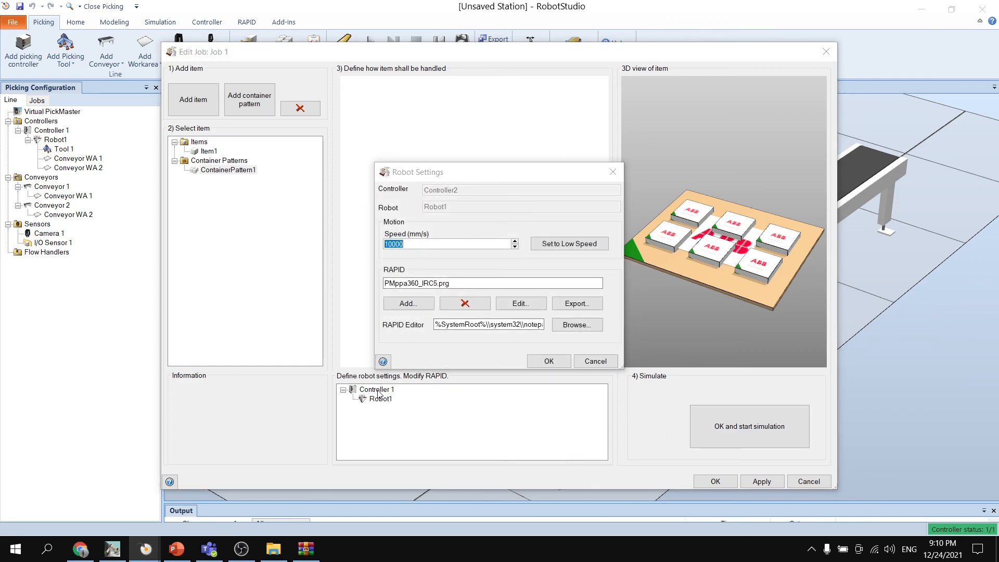
pyautogui.click(595, 359)
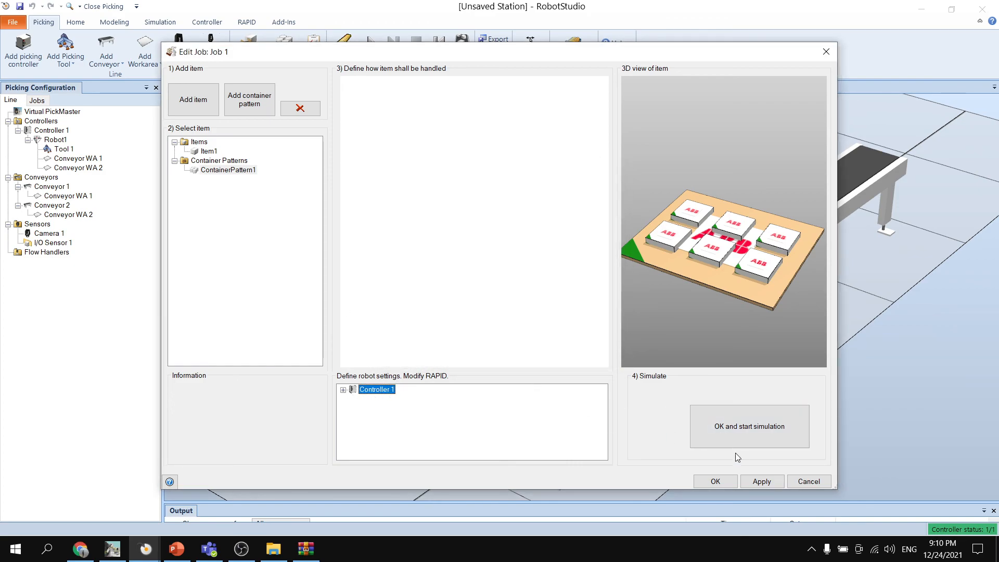
pyautogui.click(761, 484)
pyautogui.click(717, 481)
# - Review ContainerPattern1's container and item settings, layouts and layers, and close the pattern editor
pyautogui.click(291, 59)
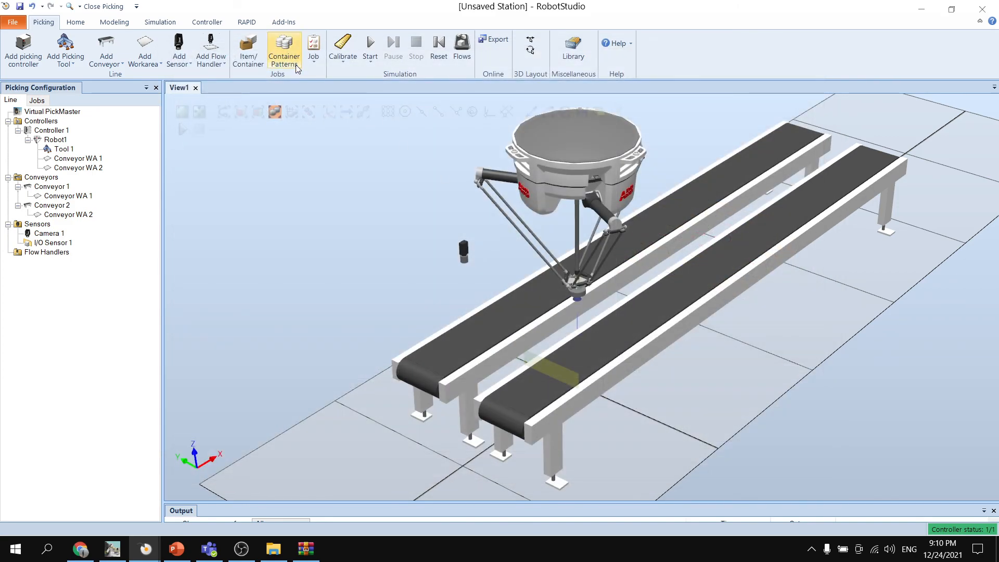
pyautogui.click(409, 262)
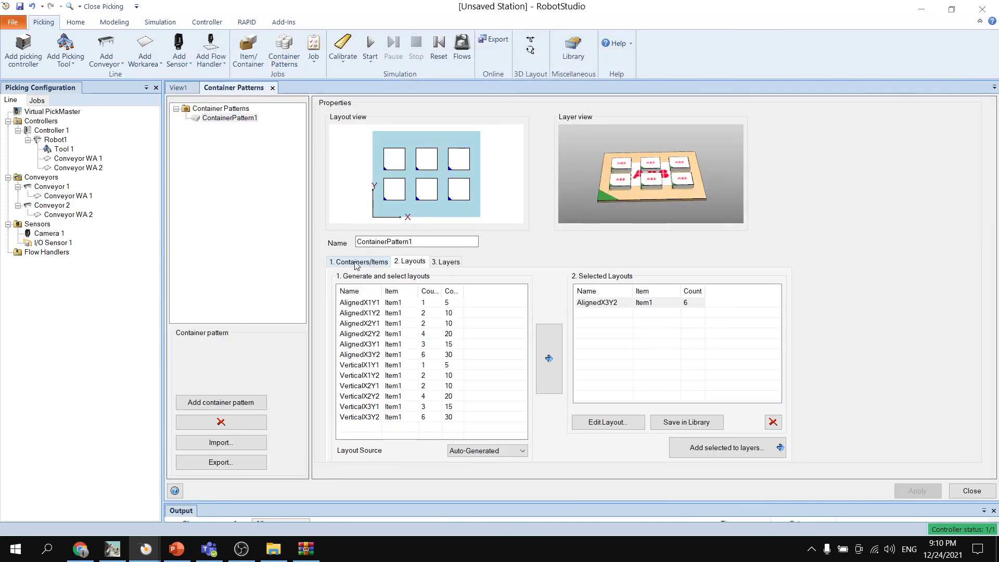
pyautogui.click(358, 261)
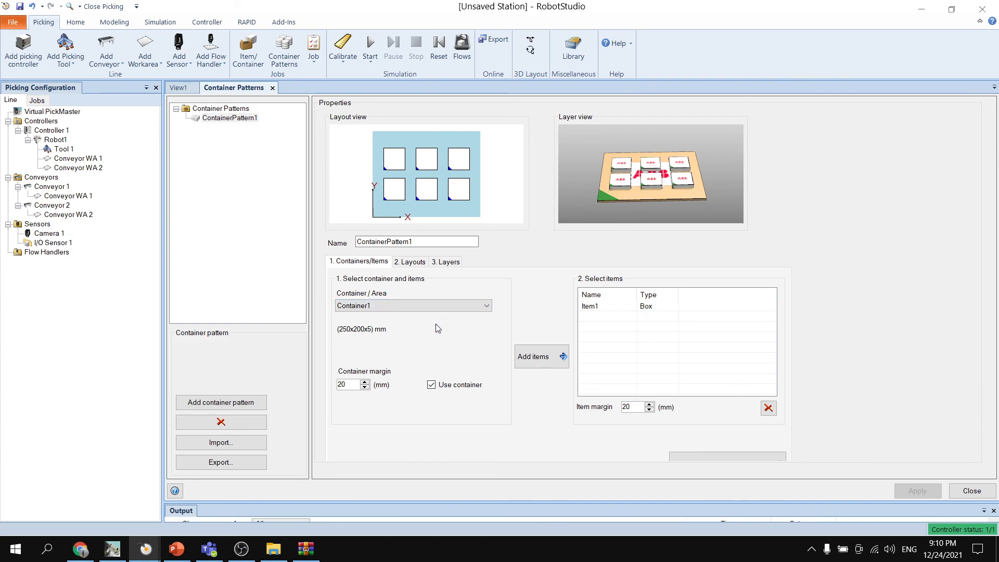
pyautogui.click(411, 262)
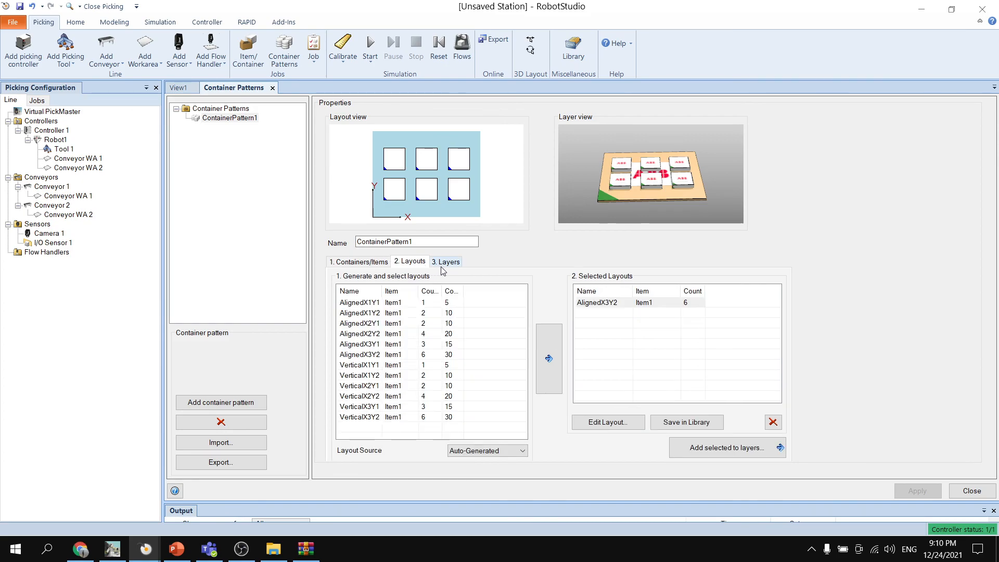
pyautogui.click(451, 262)
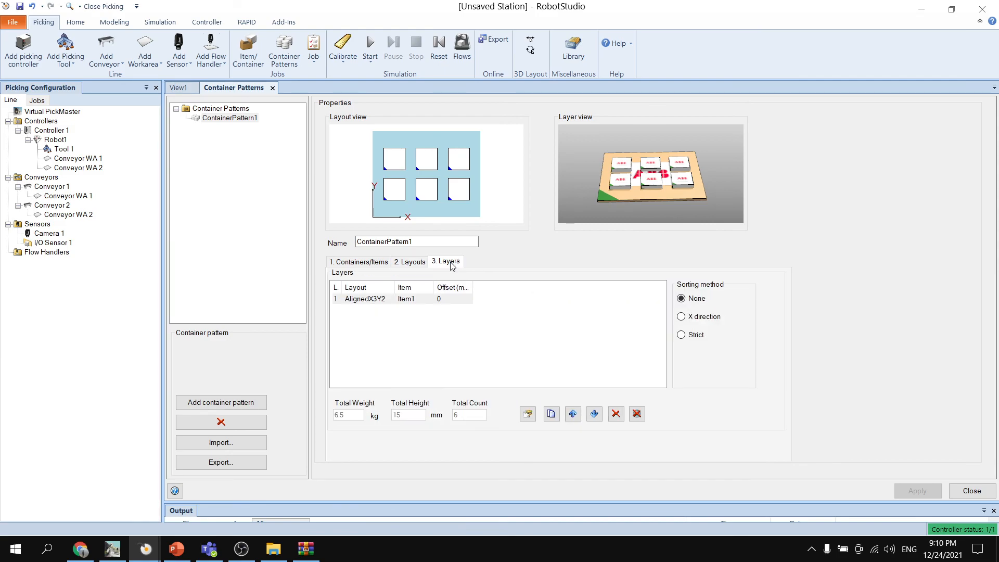
pyautogui.click(372, 261)
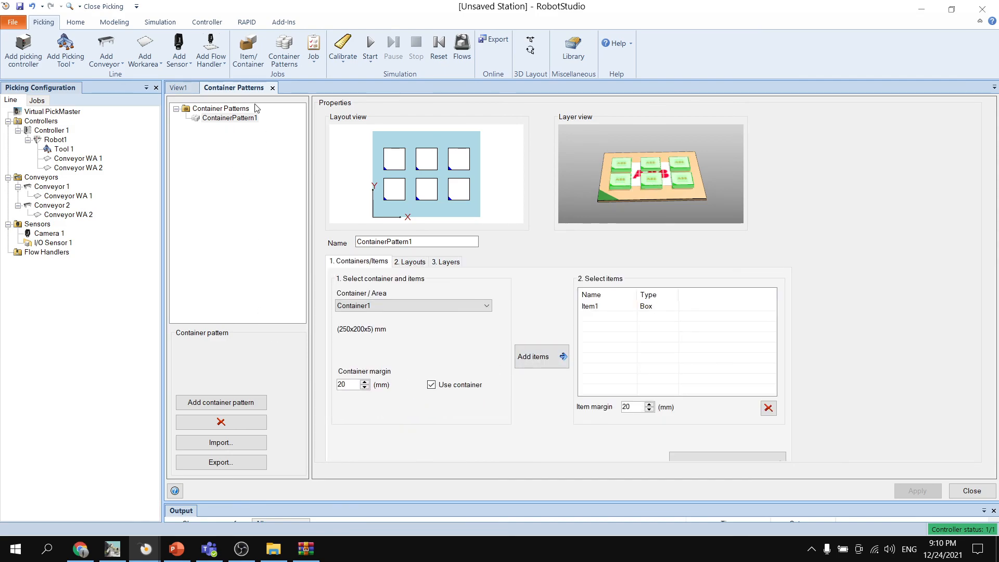
pyautogui.click(271, 87)
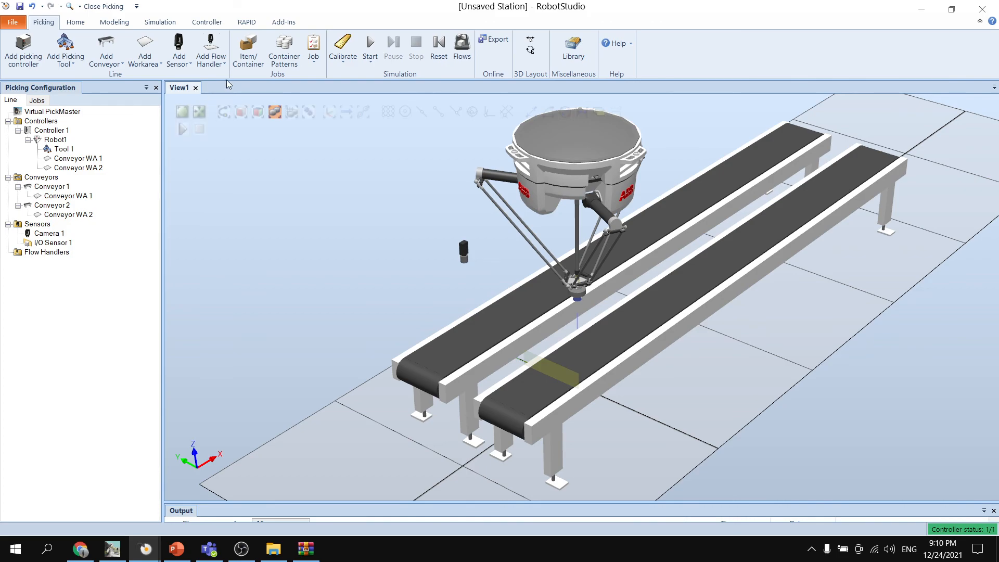
# - Add a conveyor flow handler for Conveyor WA 1 on Conveyor 1, using Camera 1 with a distance trigger and default signals
pyautogui.click(216, 65)
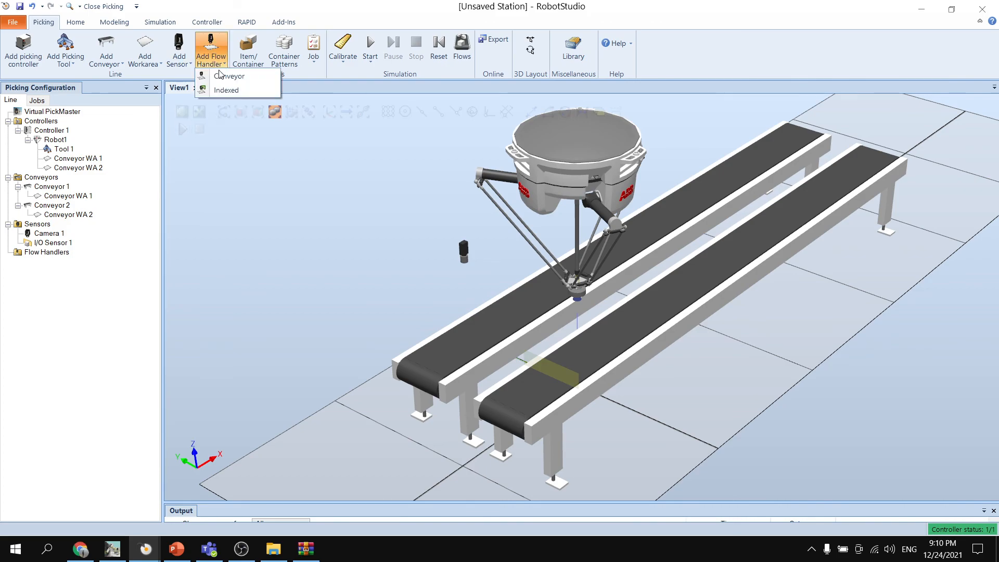
pyautogui.click(221, 76)
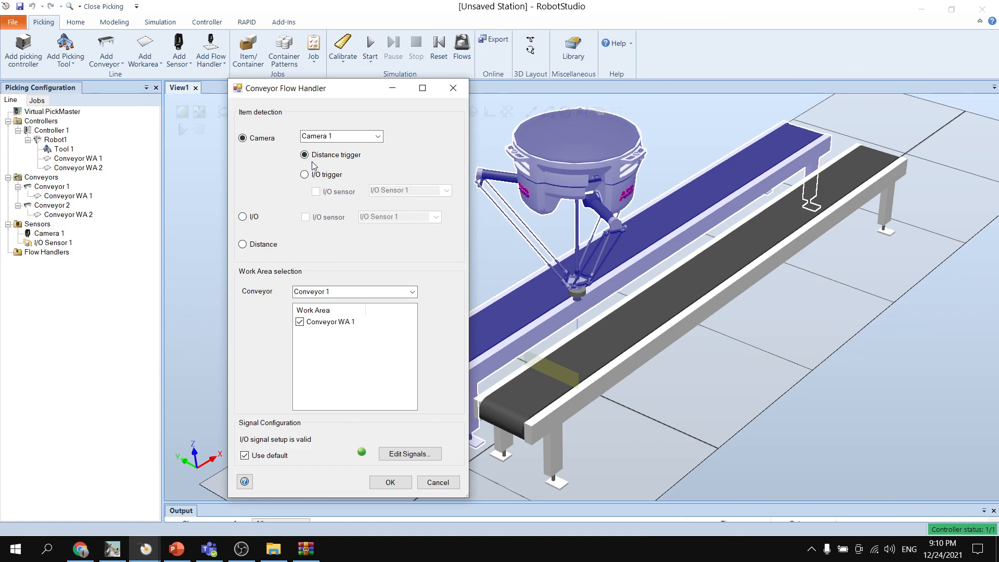
pyautogui.click(391, 483)
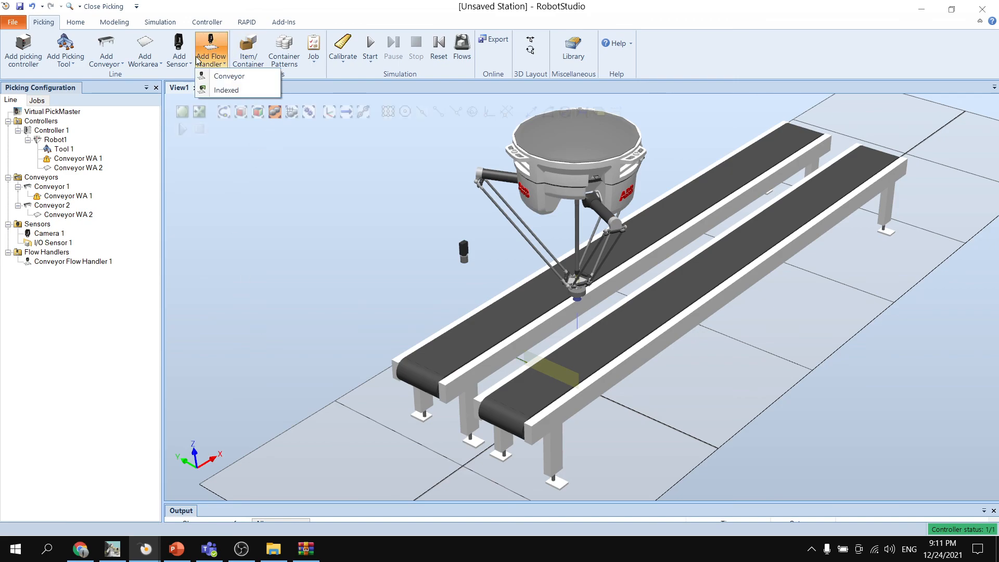
# - Add a conveyor flow handler for Conveyor WA 2 on Conveyor 2, using I/O detection with I/O Sensor 1 and default signals
pyautogui.click(210, 52)
pyautogui.click(386, 136)
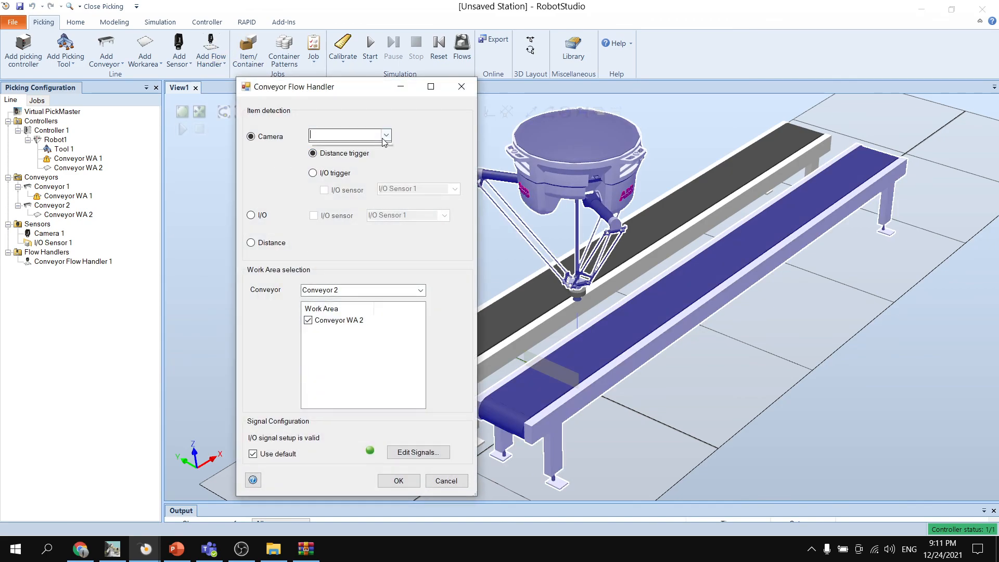
pyautogui.click(386, 136)
pyautogui.click(323, 177)
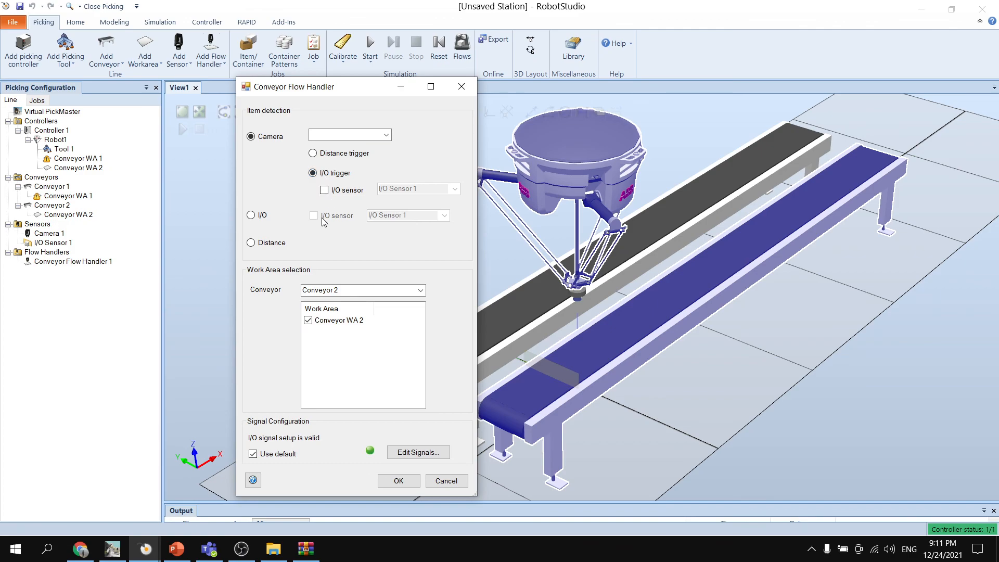
pyautogui.click(251, 215)
pyautogui.click(313, 215)
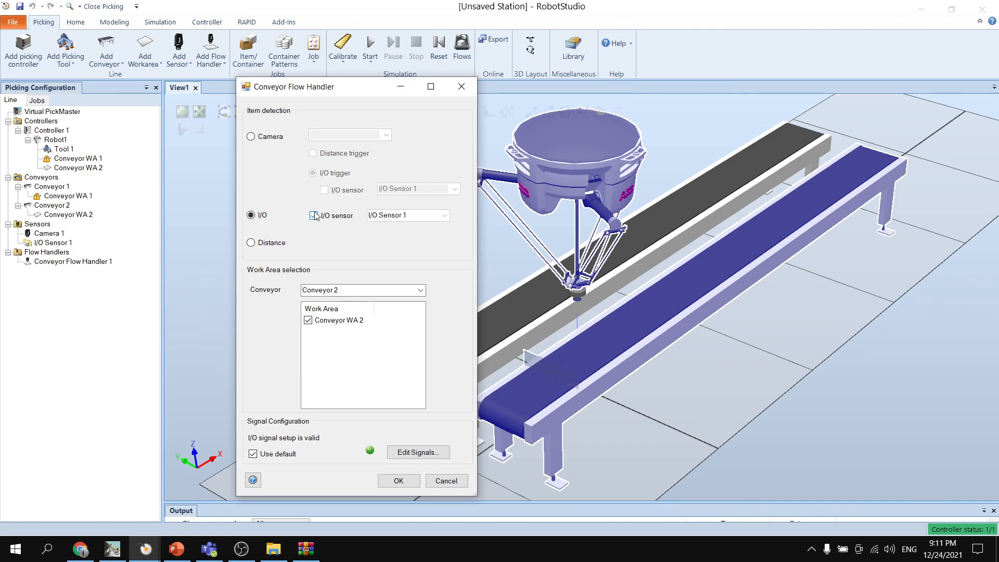
pyautogui.click(445, 216)
pyautogui.click(445, 217)
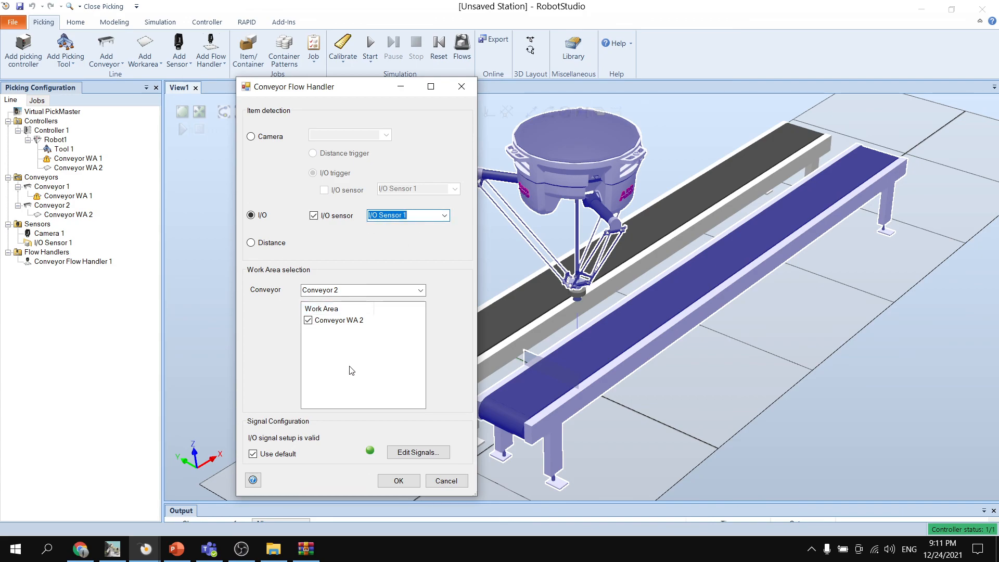
pyautogui.click(398, 480)
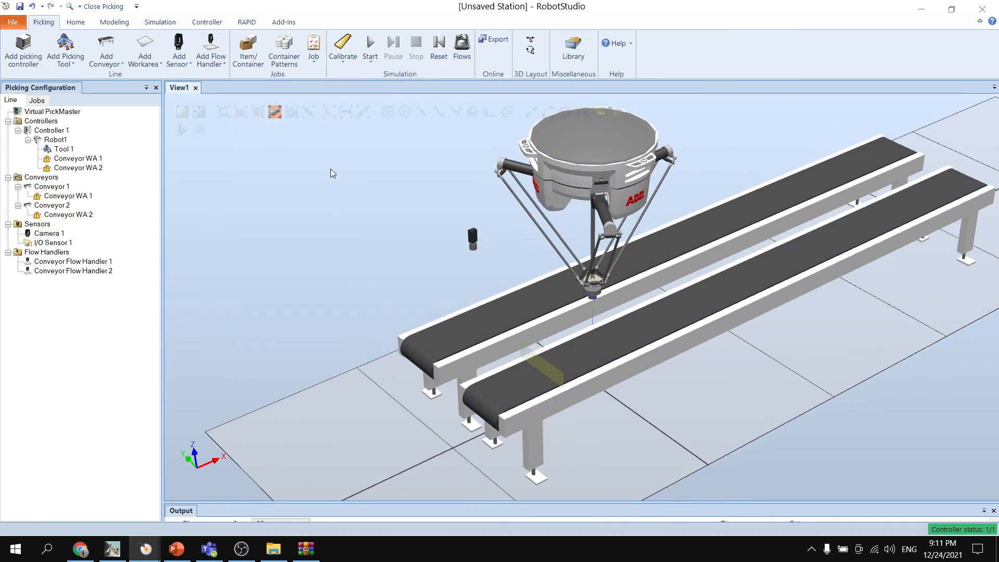
# - In Job 1, set Item1 to camera detection on Conveyor 1, picking at Conveyor WA 1 and placing at Conveyor WA 2
pyautogui.click(313, 51)
pyautogui.click(352, 96)
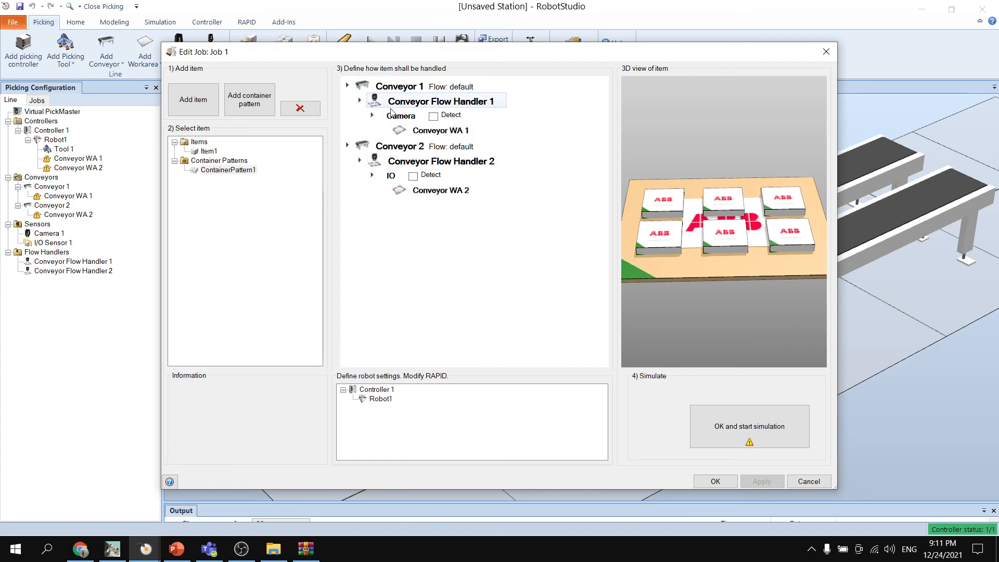
pyautogui.click(211, 151)
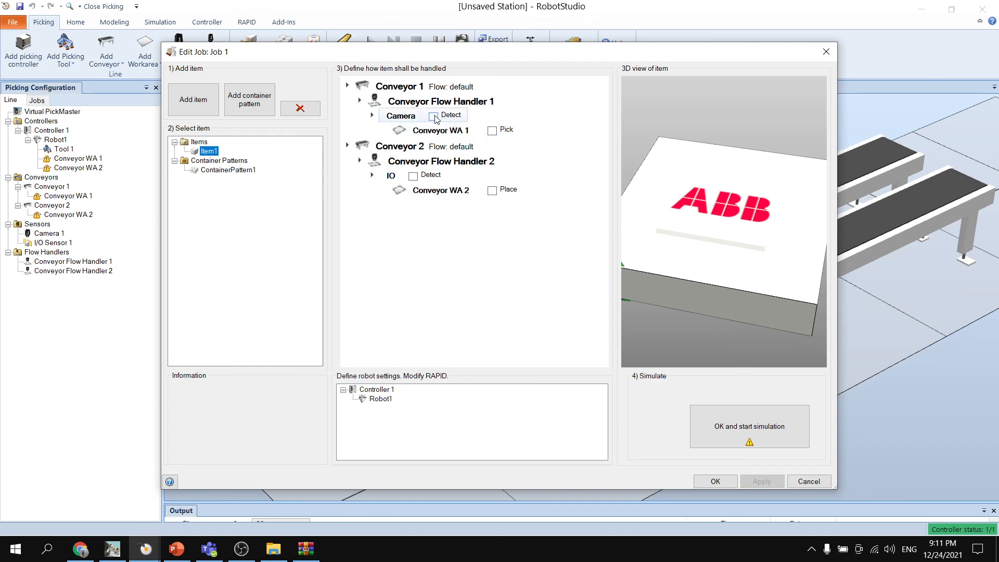
pyautogui.click(433, 116)
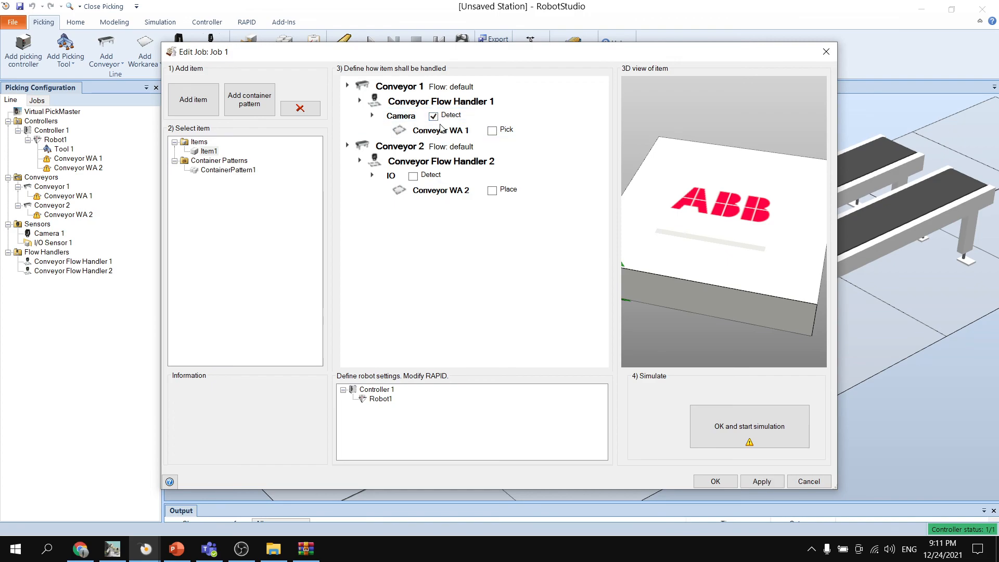
pyautogui.click(493, 131)
pyautogui.click(492, 190)
# - Set ContainerPattern1 to I/O detection on Conveyor 2, apply the job changes and reselect Item1
pyautogui.click(228, 170)
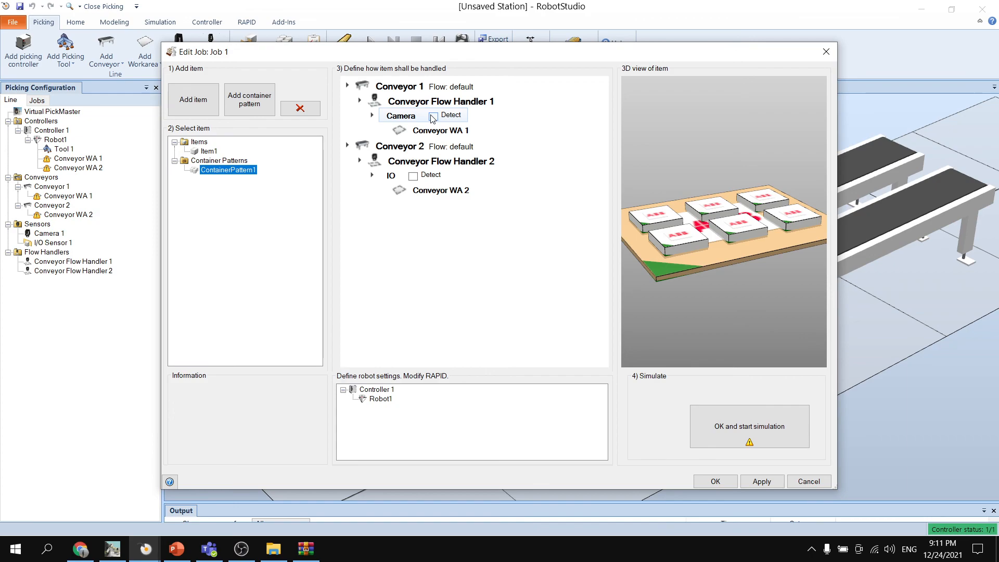
pyautogui.click(413, 176)
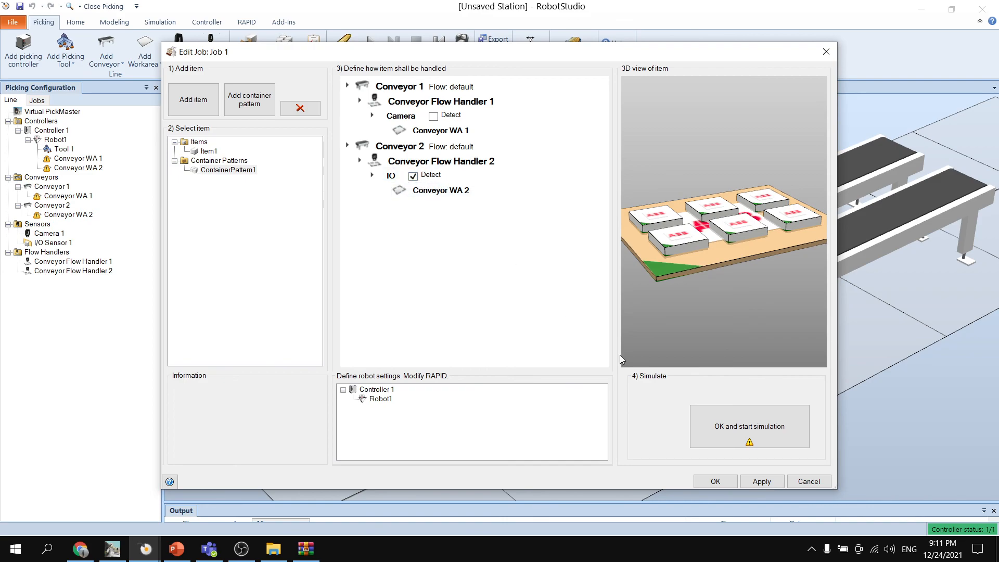
pyautogui.click(761, 481)
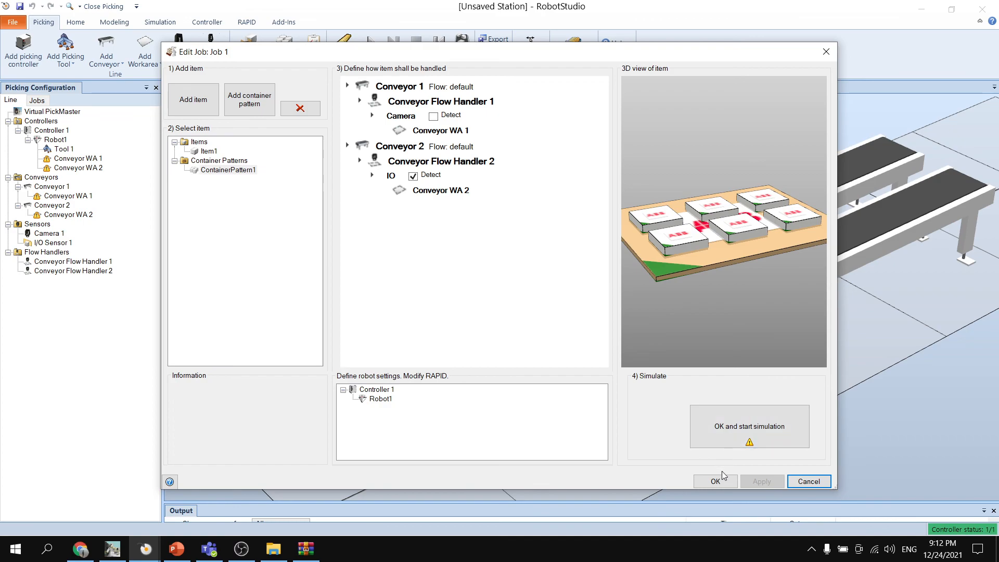
pyautogui.click(208, 151)
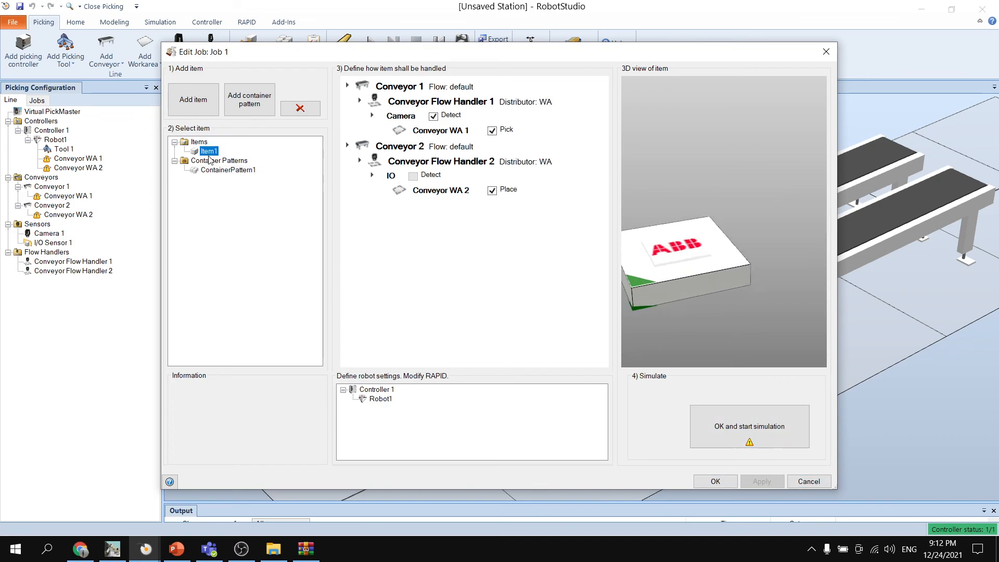
# - Review how ContainerPattern1 is handled in Job 1 and accept the job
pyautogui.click(228, 170)
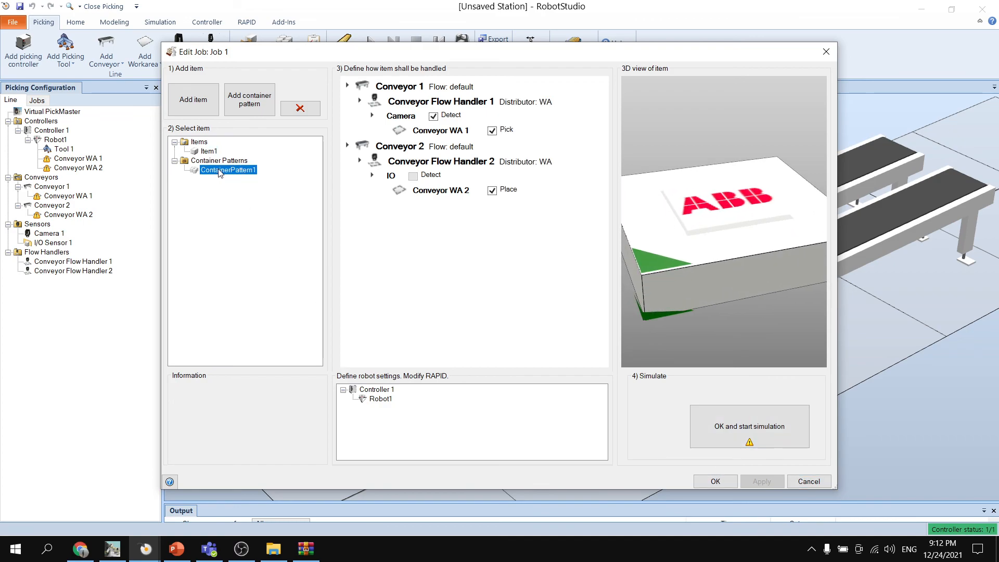
pyautogui.click(515, 308)
pyautogui.click(715, 481)
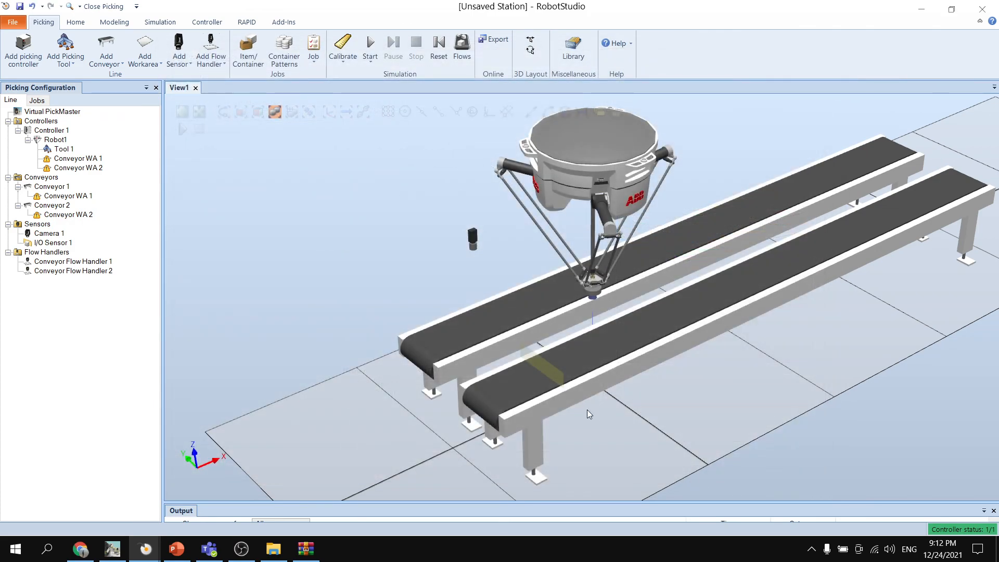
# - Run a quick calibration of the base frames for Conveyor WA 1 and Conveyor WA 2, and enlarge the output message area
pyautogui.click(343, 58)
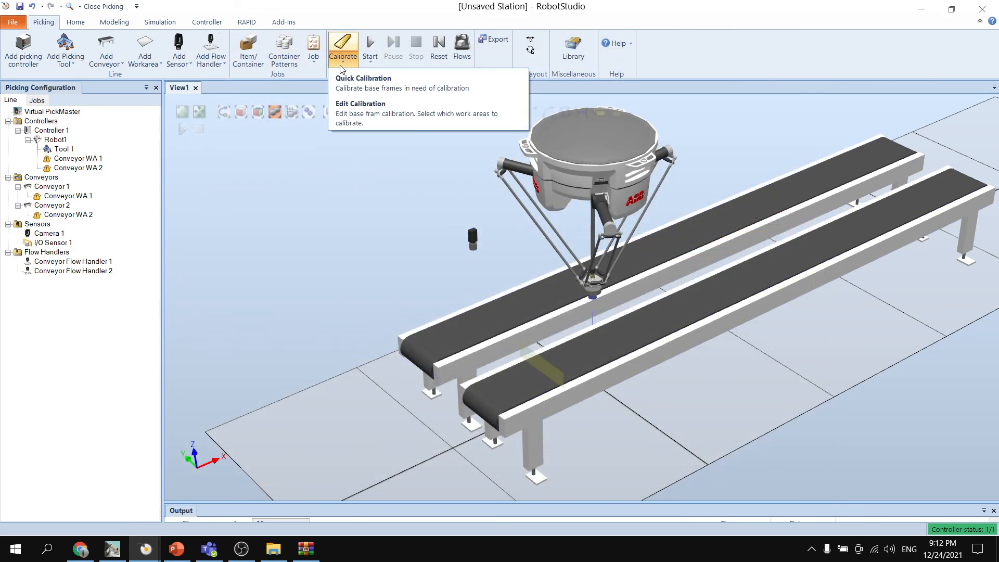
pyautogui.click(375, 86)
pyautogui.click(503, 324)
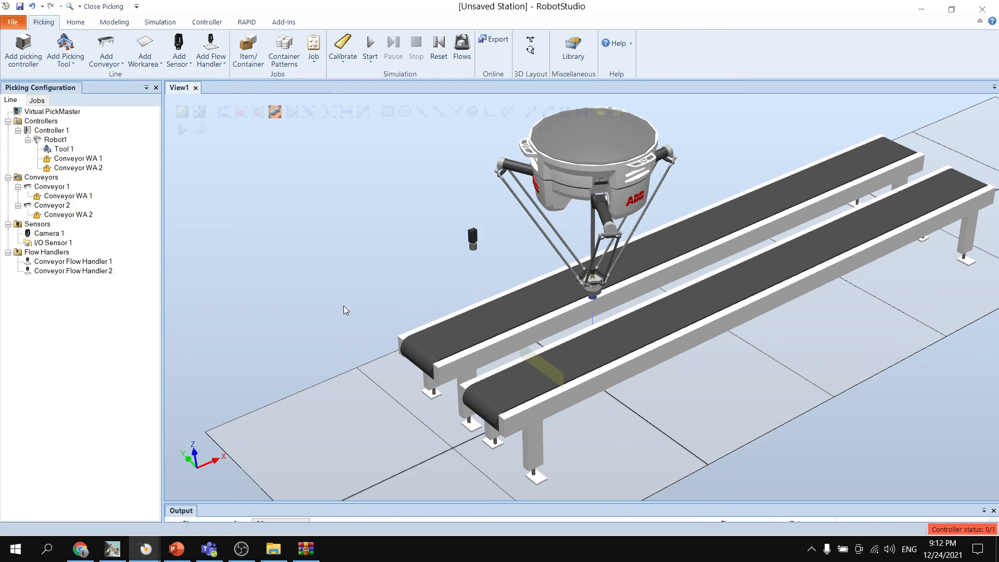
pyautogui.moveTo(466, 503); pyautogui.dragTo(474, 438)
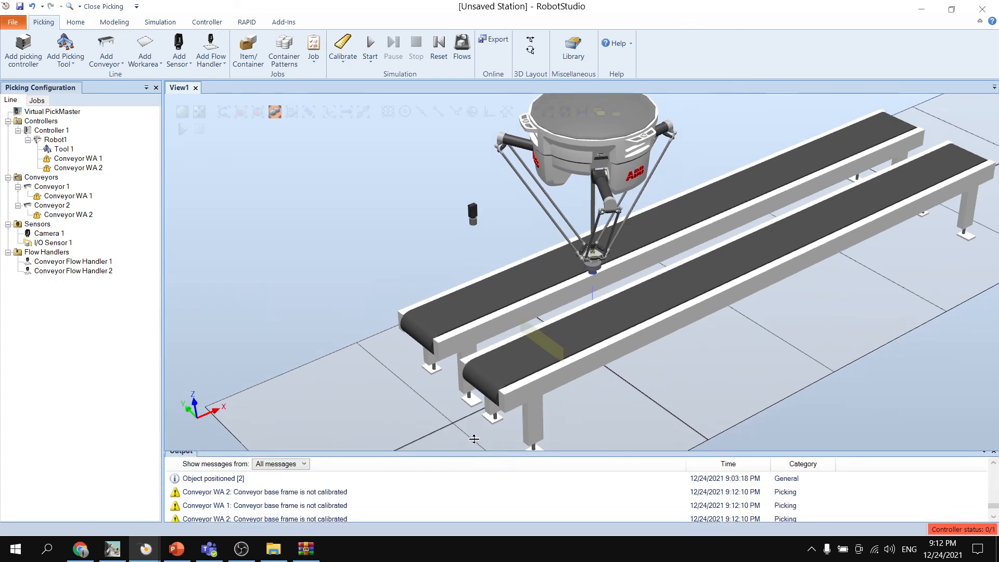
pyautogui.scroll(-1, 424, 290)
pyautogui.keyDown('ctrl'); pyautogui.keyDown('shift'); pyautogui.moveTo(422, 287); pyautogui.dragTo(391, 259); pyautogui.keyUp('shift'); pyautogui.keyUp('ctrl')
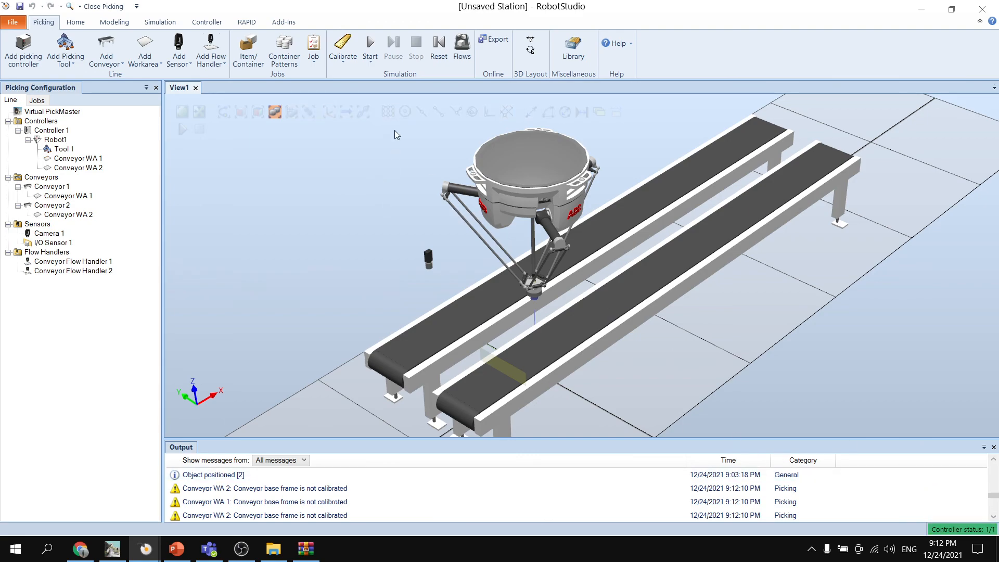
# - Quick-start the simulation and look through the output messages while it runs
pyautogui.click(371, 63)
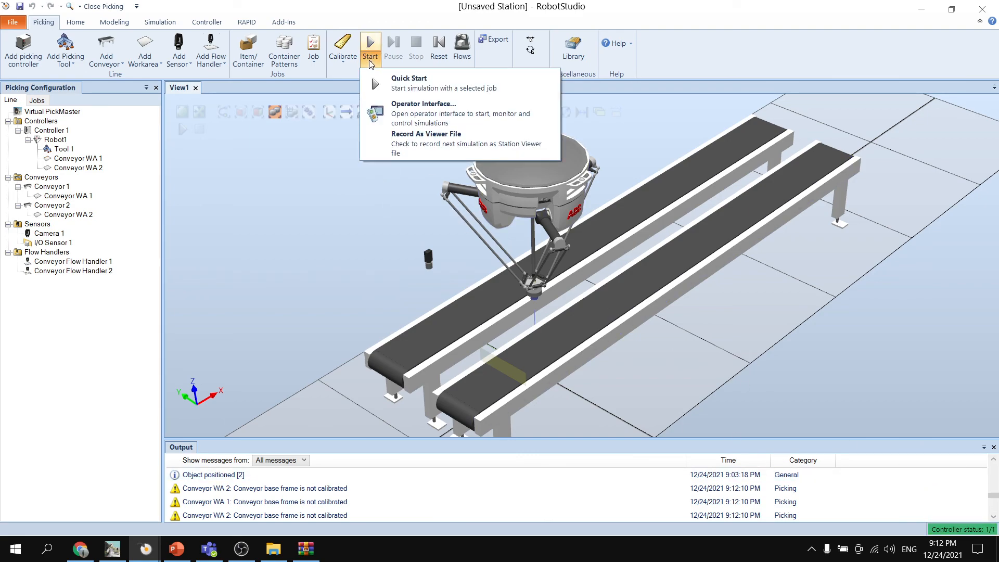
pyautogui.click(438, 82)
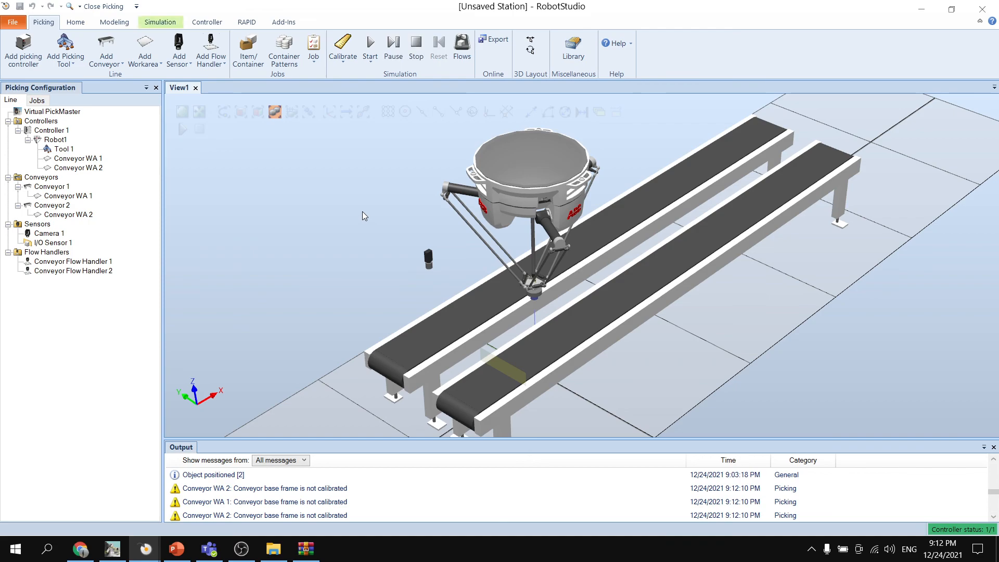
pyautogui.keyDown('ctrl'); pyautogui.keyDown('shift'); pyautogui.moveTo(362, 215); pyautogui.dragTo(388, 296); pyautogui.keyUp('shift'); pyautogui.keyUp('ctrl')
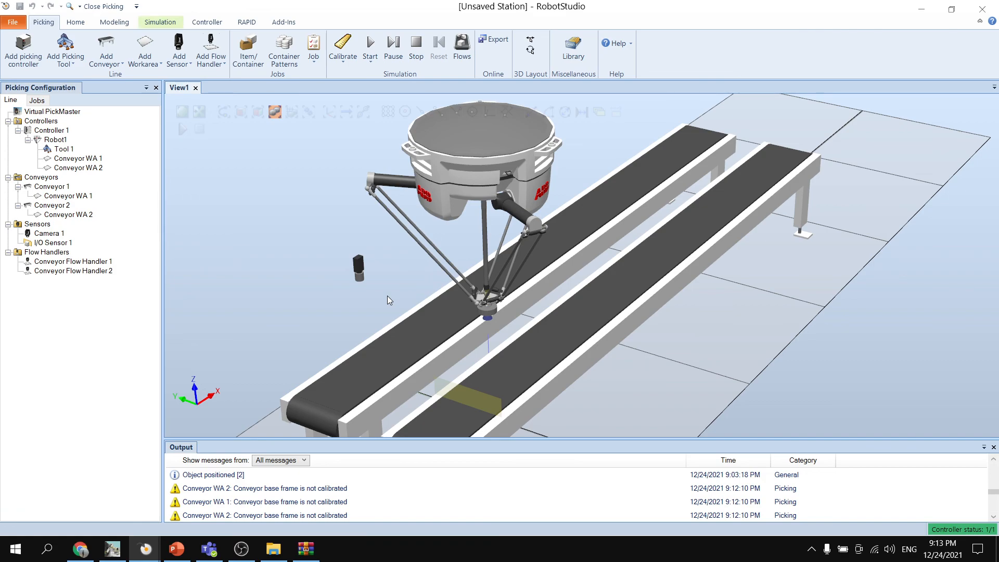
pyautogui.scroll(-3, 347, 495)
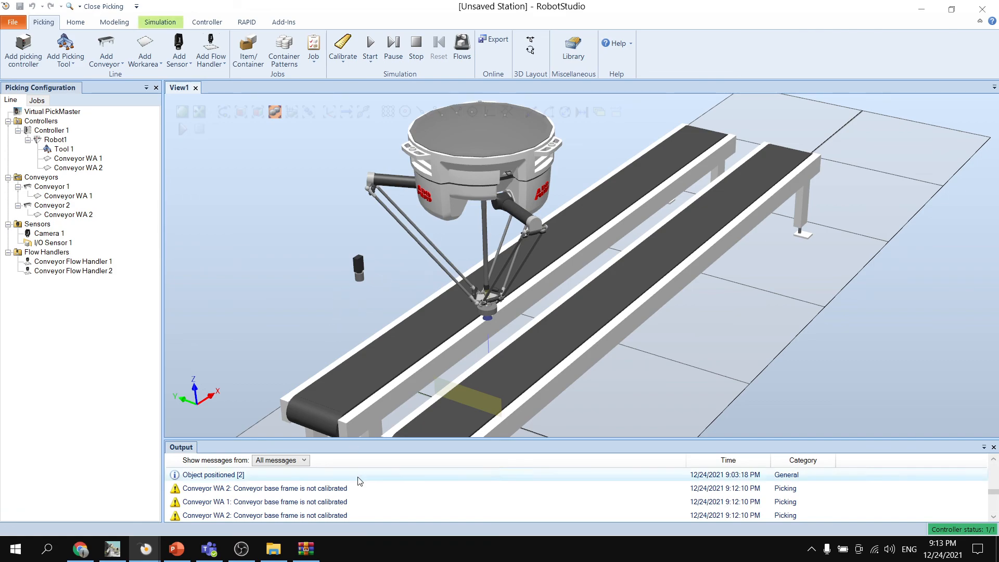
pyautogui.scroll(-5, 348, 495)
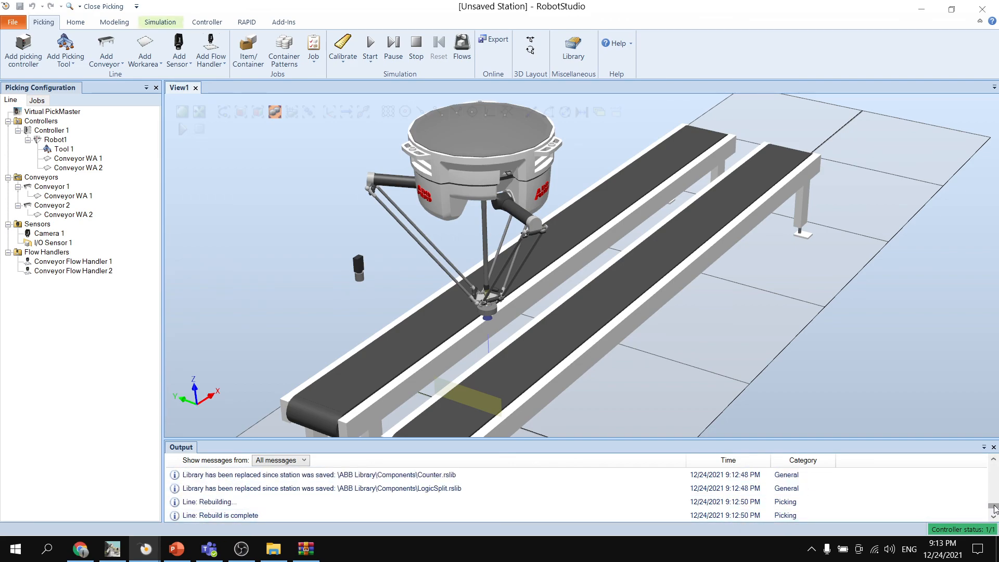
pyautogui.moveTo(993, 506); pyautogui.dragTo(993, 461)
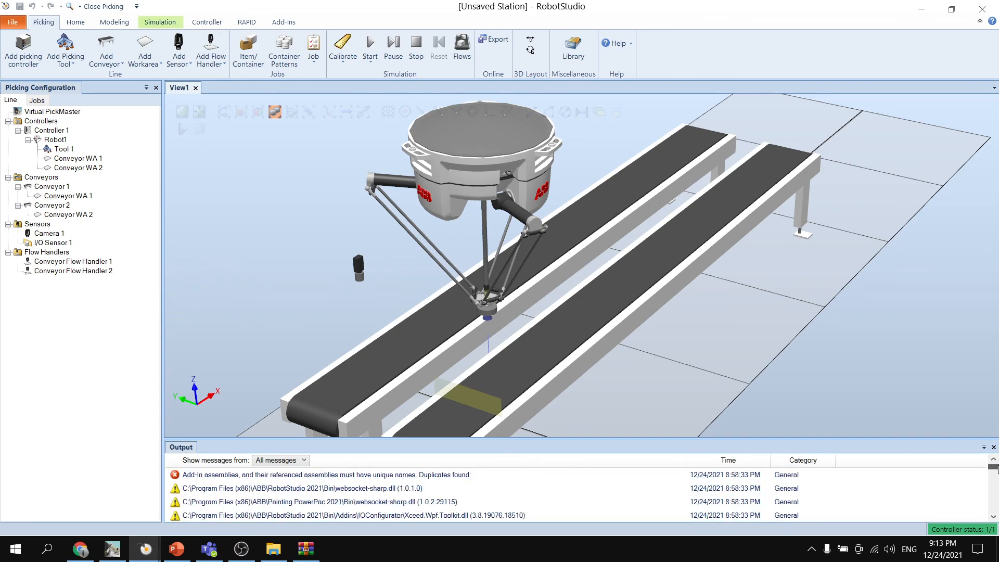
pyautogui.click(160, 22)
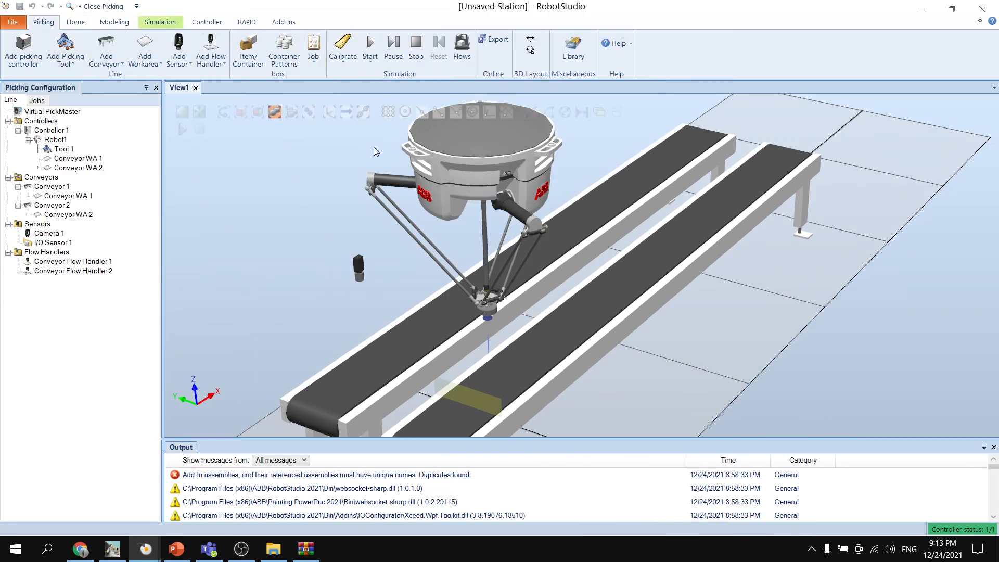
pyautogui.keyDown('ctrl'); pyautogui.keyDown('shift'); pyautogui.moveTo(326, 210); pyautogui.dragTo(341, 221); pyautogui.keyUp('shift'); pyautogui.keyUp('ctrl')
# - Show the PickMaster operator interface and check the status of Job 1 and Robot1 during the running simulation
pyautogui.click(376, 61)
pyautogui.click(409, 110)
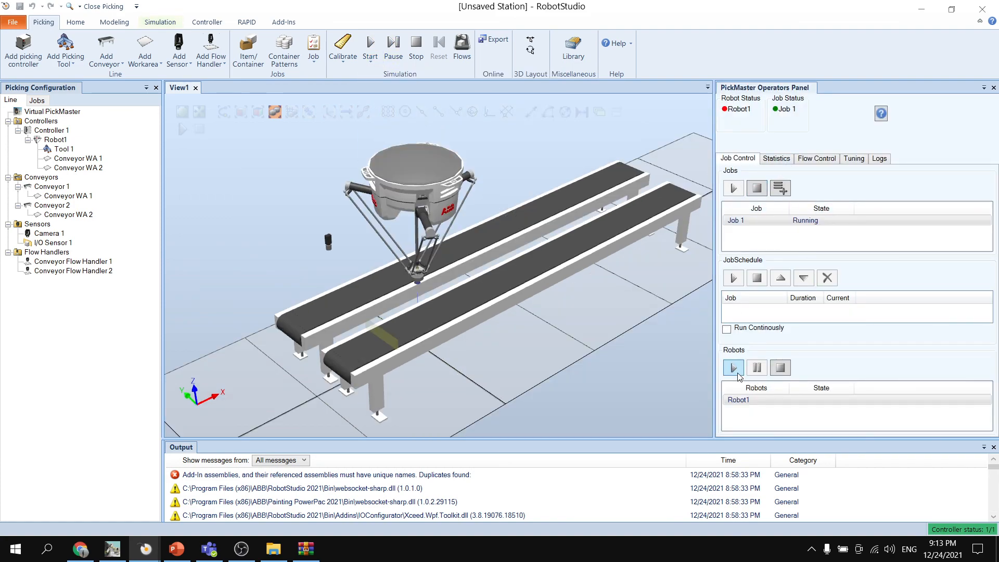
pyautogui.scroll(3, 509, 292)
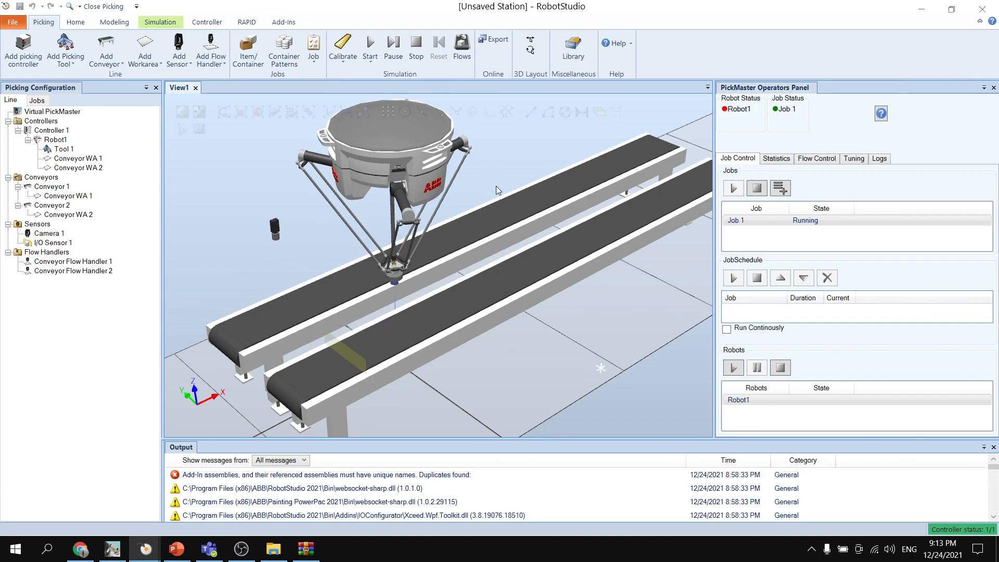
pyautogui.keyDown('ctrl'); pyautogui.keyDown('shift'); pyautogui.moveTo(501, 168); pyautogui.dragTo(513, 175); pyautogui.keyUp('shift'); pyautogui.keyUp('ctrl')
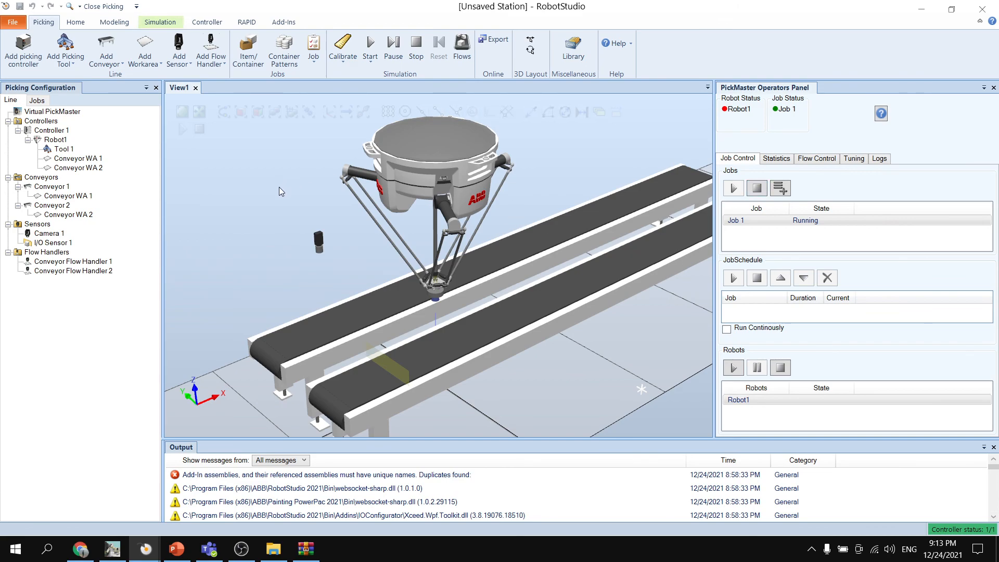
pyautogui.click(371, 61)
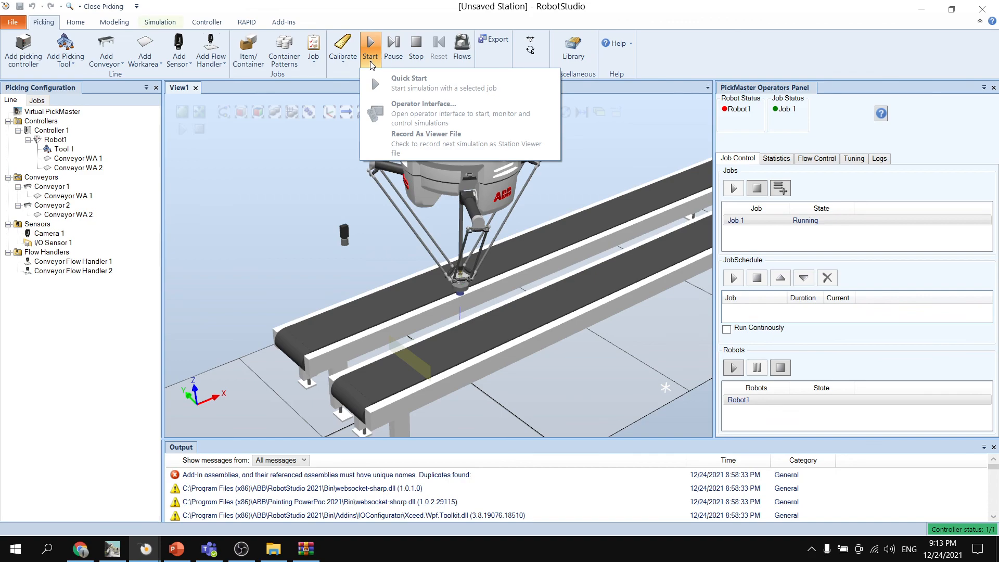
pyautogui.click(370, 61)
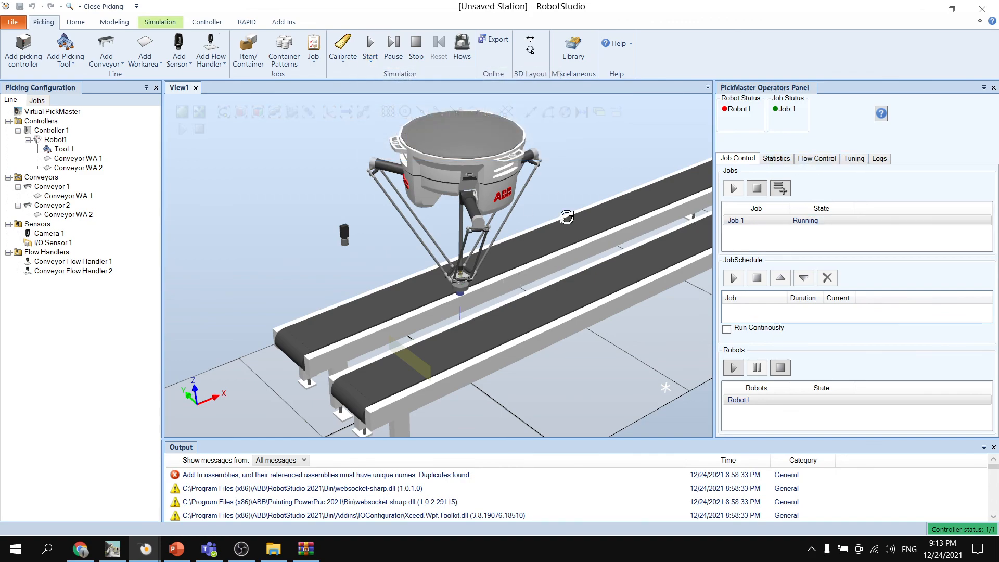
pyautogui.moveTo(566, 217)
pyautogui.keyDown('ctrl'); pyautogui.keyDown('shift'); pyautogui.mouseDown()
pyautogui.moveTo(498, 216)
pyautogui.moveTo(575, 206)
pyautogui.moveTo(559, 221)
pyautogui.mouseUp(); pyautogui.keyUp('shift'); pyautogui.keyUp('ctrl')
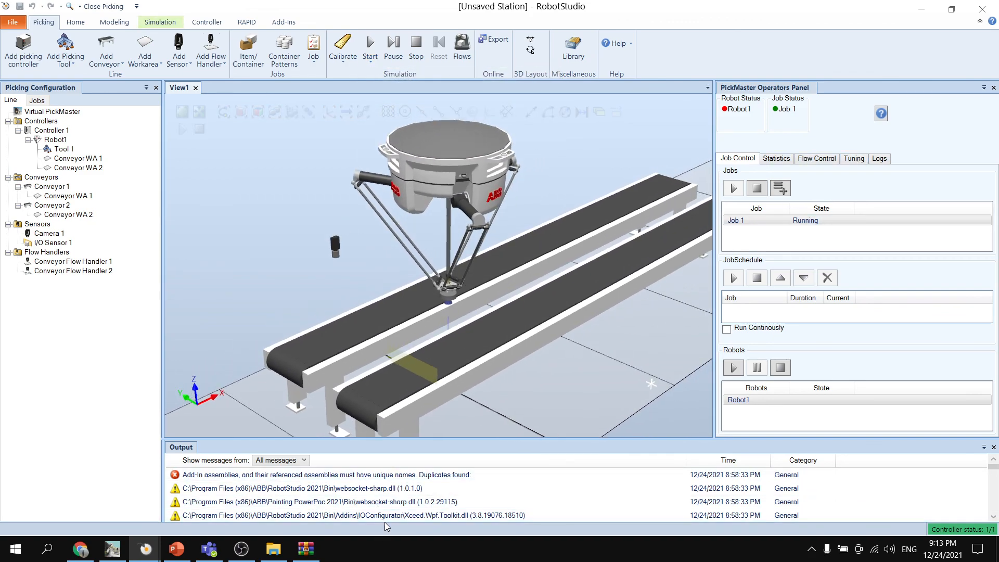
pyautogui.scroll(-2, 387, 517)
pyautogui.scroll(2, 388, 513)
pyautogui.click(779, 158)
pyautogui.click(739, 159)
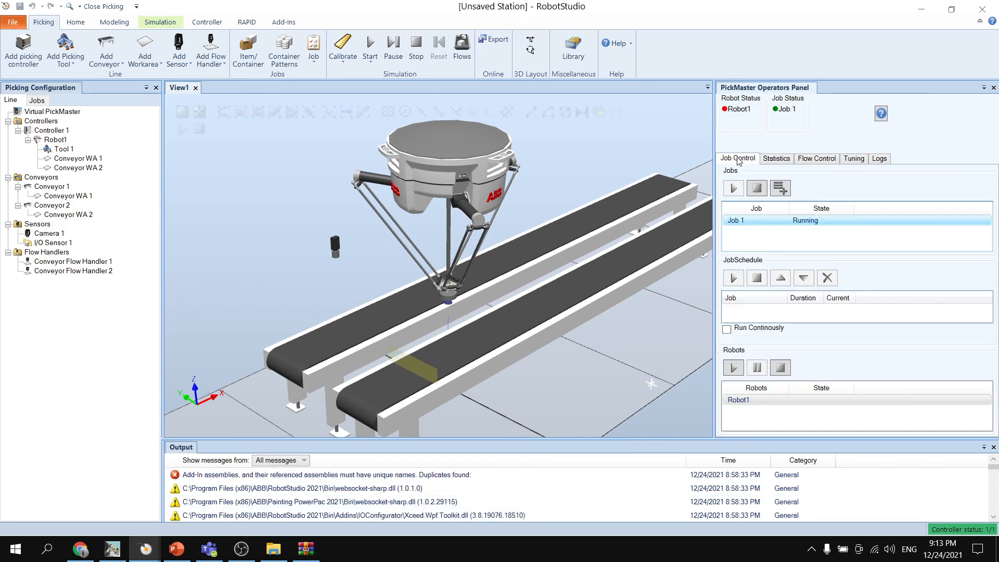
# - Stop the running simulation and restart it with Quick Start
pyautogui.click(411, 44)
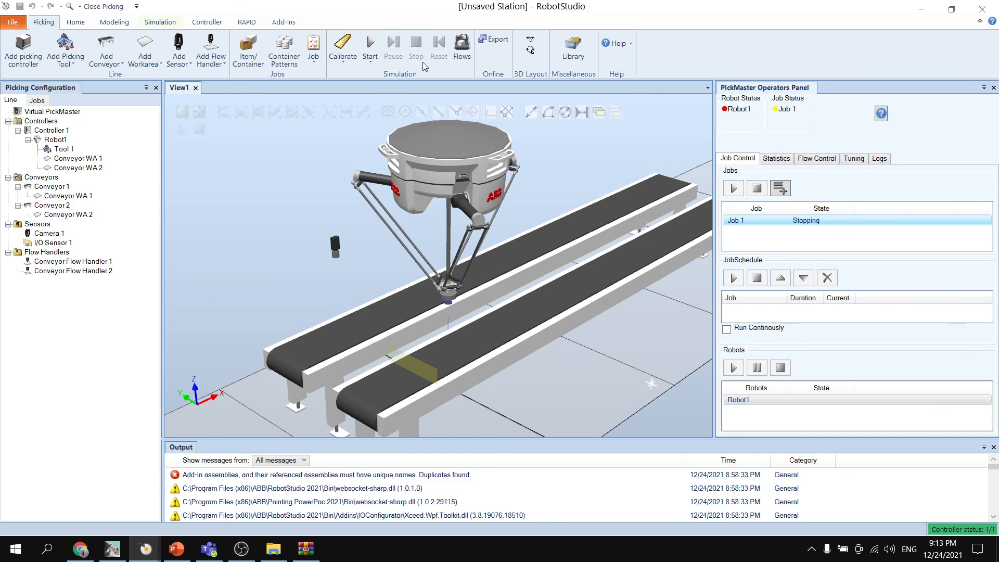
pyautogui.click(368, 64)
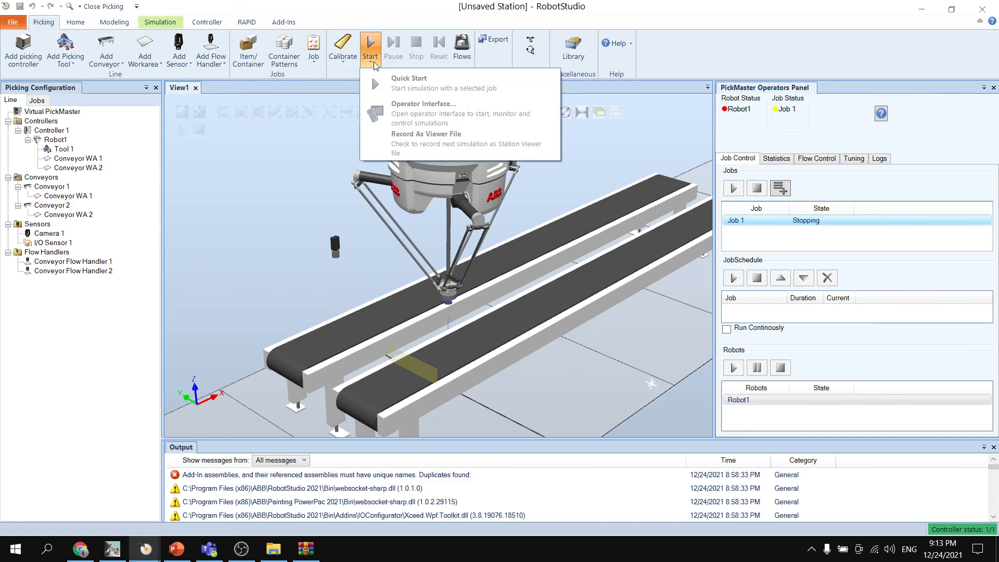
pyautogui.click(371, 74)
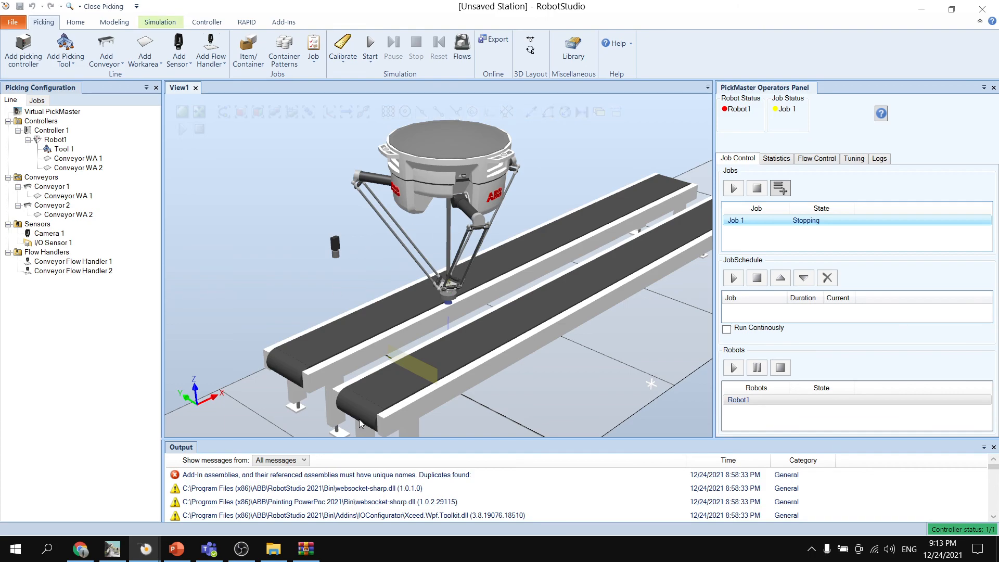
pyautogui.click(370, 64)
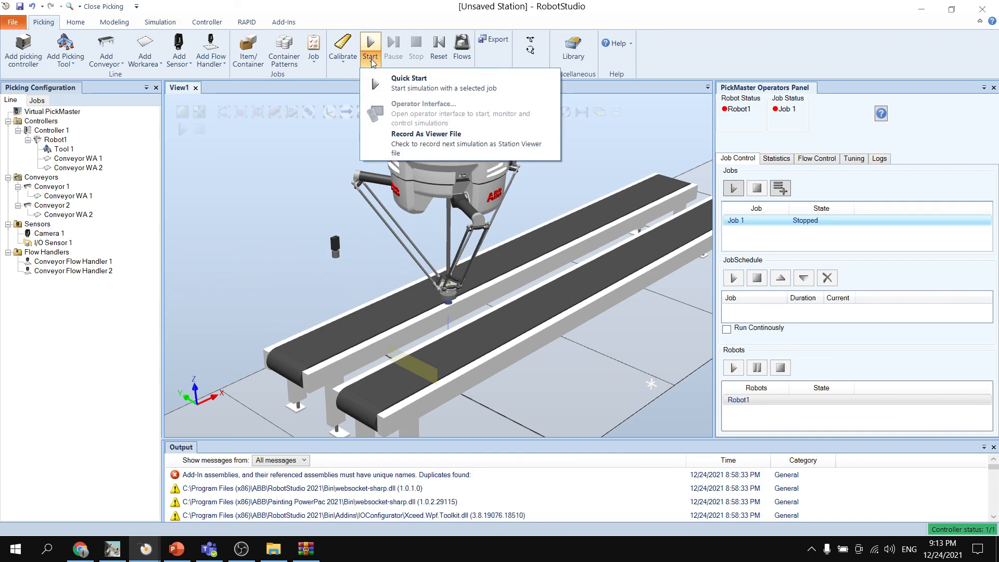
pyautogui.click(372, 62)
pyautogui.click(375, 64)
pyautogui.click(409, 84)
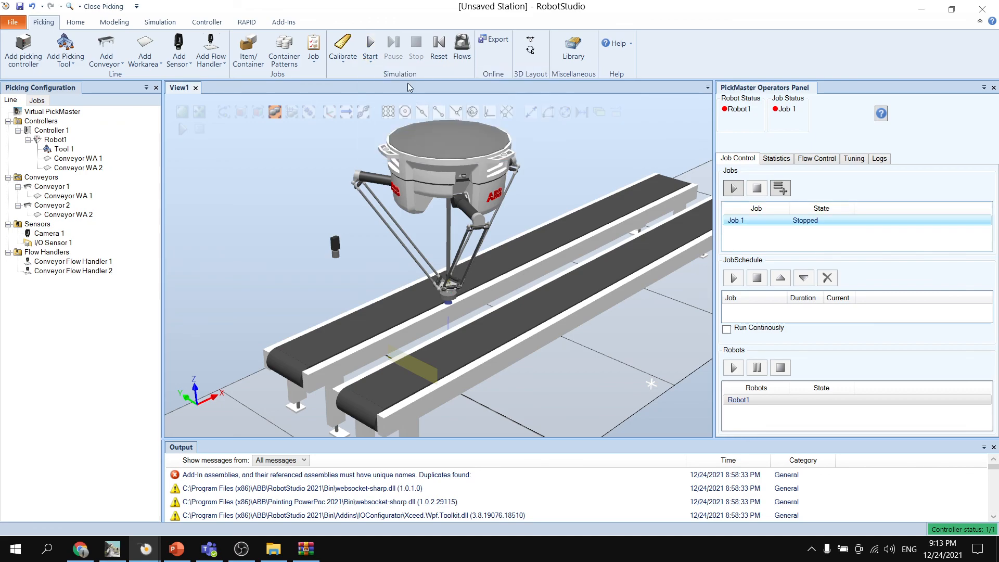
# - Check the flow control and job control status, and watch Robot1 pick items into the containers
pyautogui.click(772, 160)
pyautogui.click(813, 160)
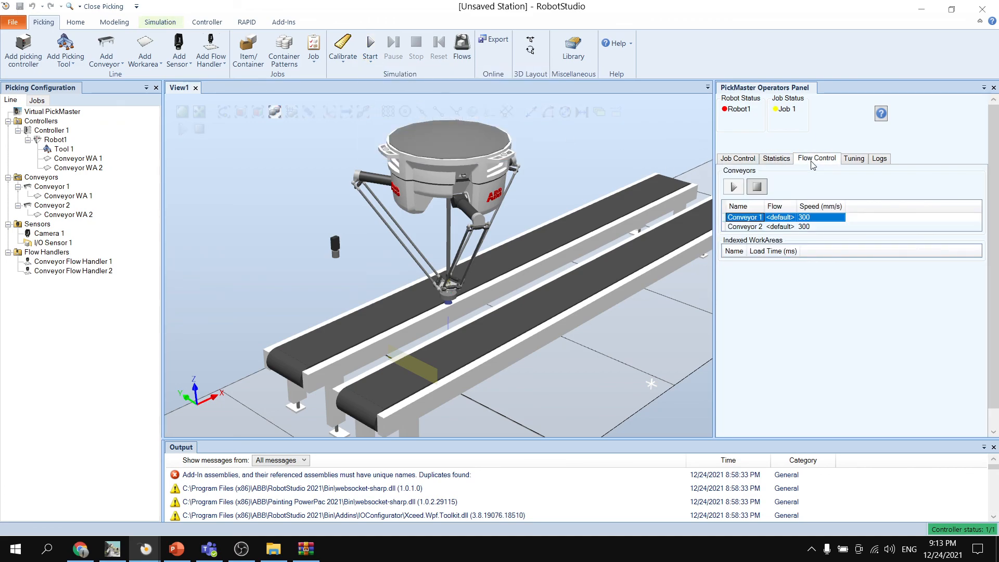
pyautogui.click(745, 158)
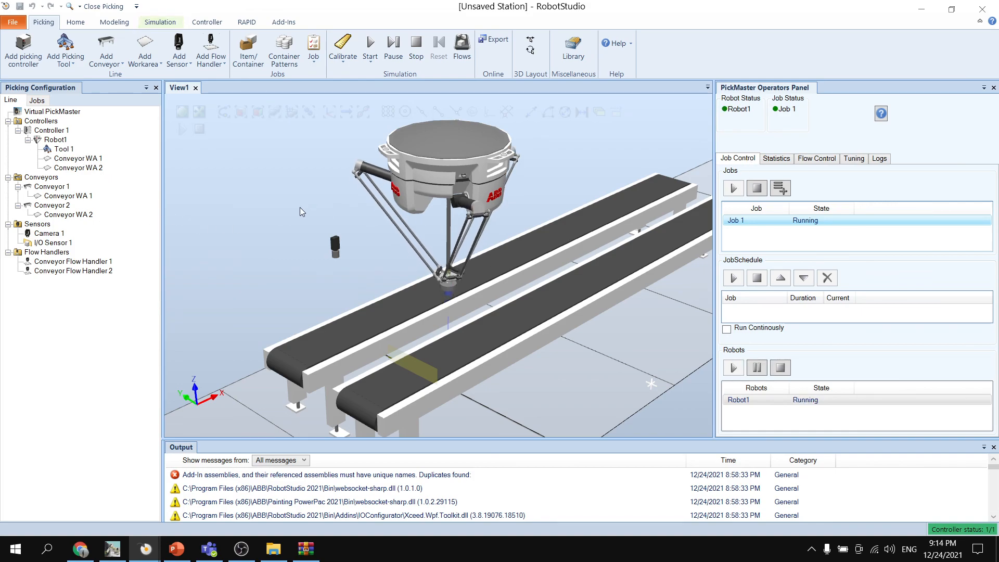
pyautogui.moveTo(258, 267)
pyautogui.keyDown('ctrl'); pyautogui.keyDown('shift'); pyautogui.mouseDown()
pyautogui.moveTo(243, 265)
pyautogui.moveTo(249, 275)
pyautogui.moveTo(257, 265)
pyautogui.mouseUp(); pyautogui.keyUp('shift'); pyautogui.keyUp('ctrl')
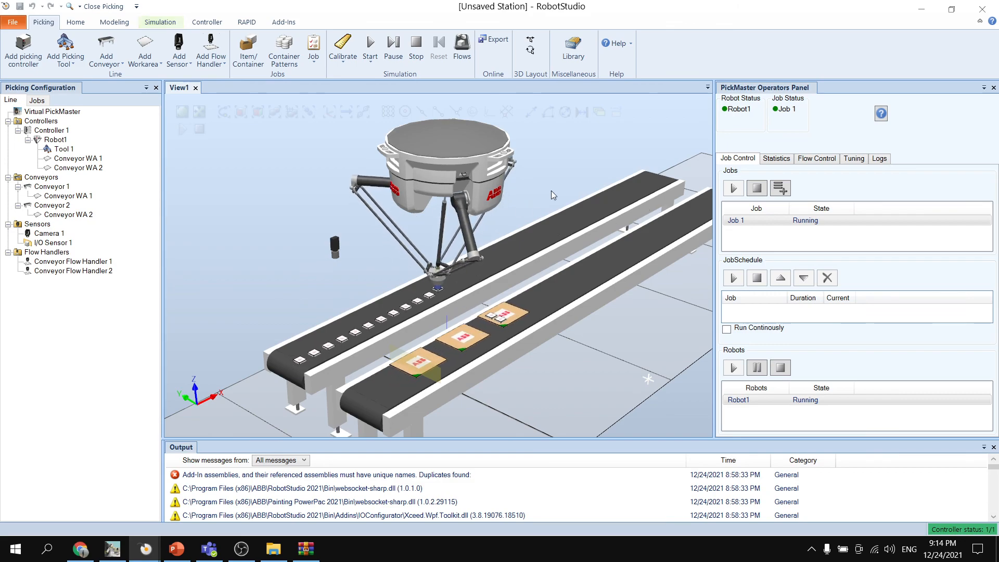
pyautogui.scroll(-1, 547, 187)
pyautogui.keyDown('ctrl'); pyautogui.keyDown('shift'); pyautogui.moveTo(547, 187); pyautogui.dragTo(556, 188); pyautogui.keyUp('shift'); pyautogui.keyUp('ctrl')
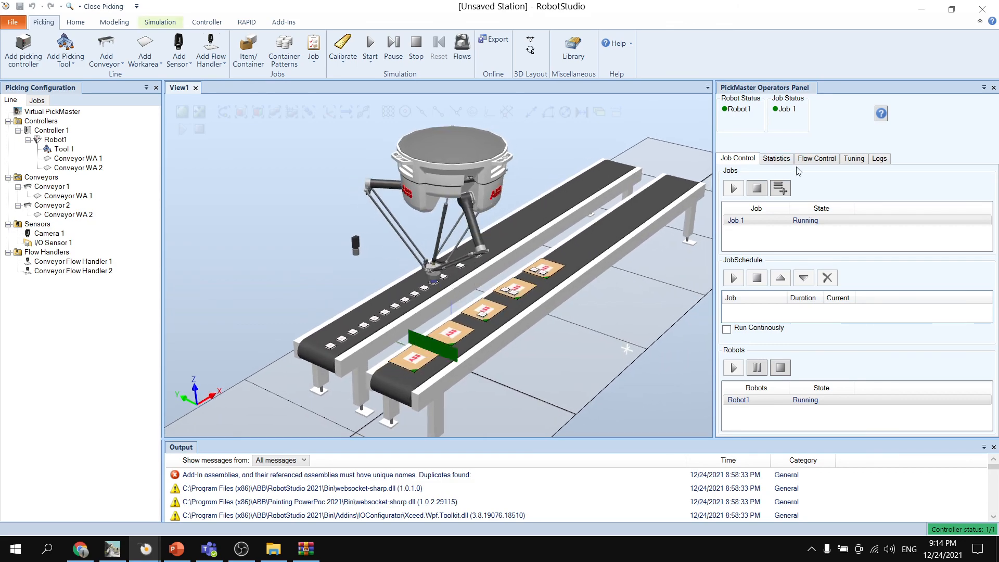
pyautogui.keyDown('ctrl'); pyautogui.keyDown('shift'); pyautogui.moveTo(647, 166); pyautogui.dragTo(655, 164); pyautogui.keyUp('shift'); pyautogui.keyUp('ctrl')
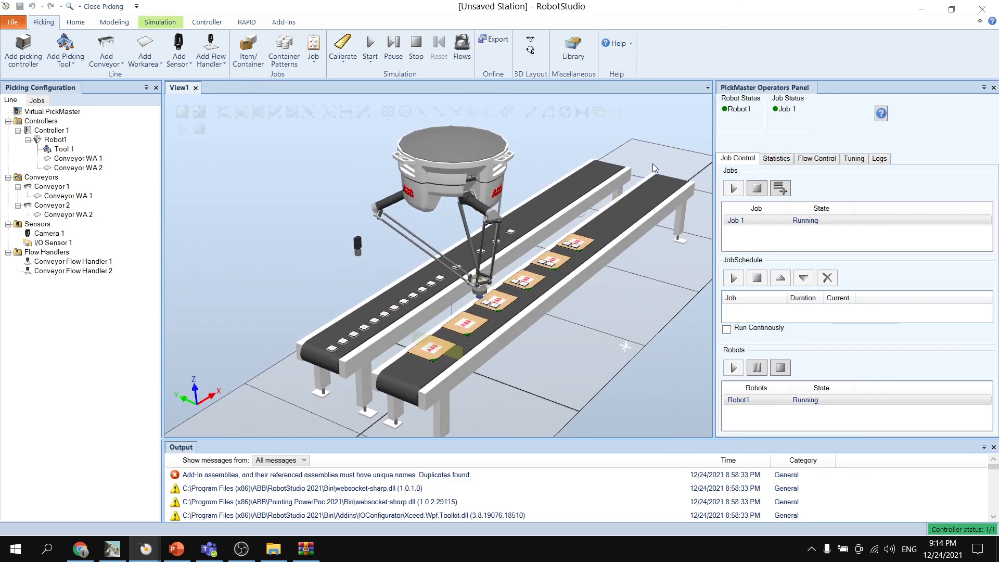
# - In the flow control settings, set the speed of Conveyor 1 to 85 mm/s and Conveyor 2 to 50 mm/s
pyautogui.click(776, 160)
pyautogui.click(816, 158)
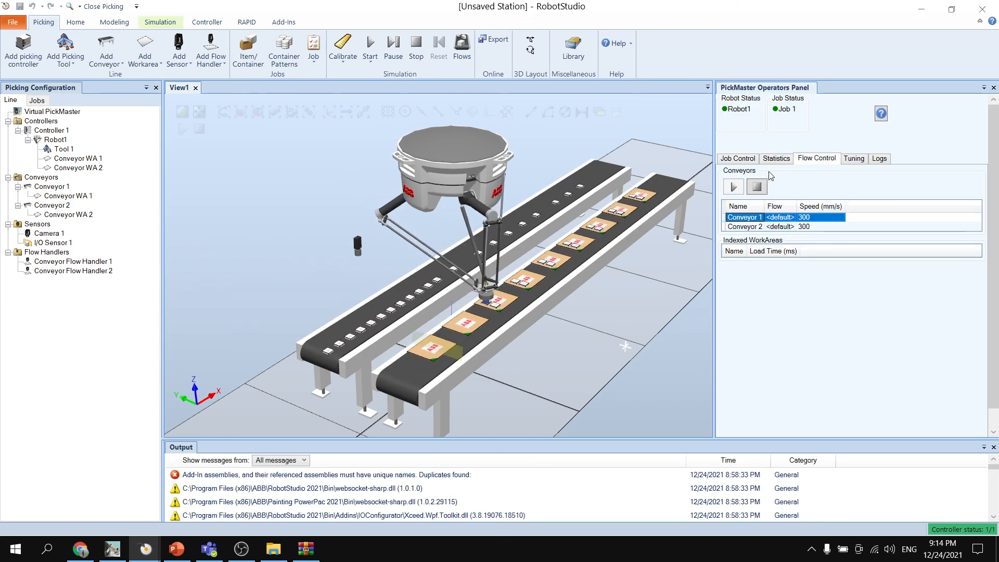
pyautogui.click(776, 158)
pyautogui.click(816, 158)
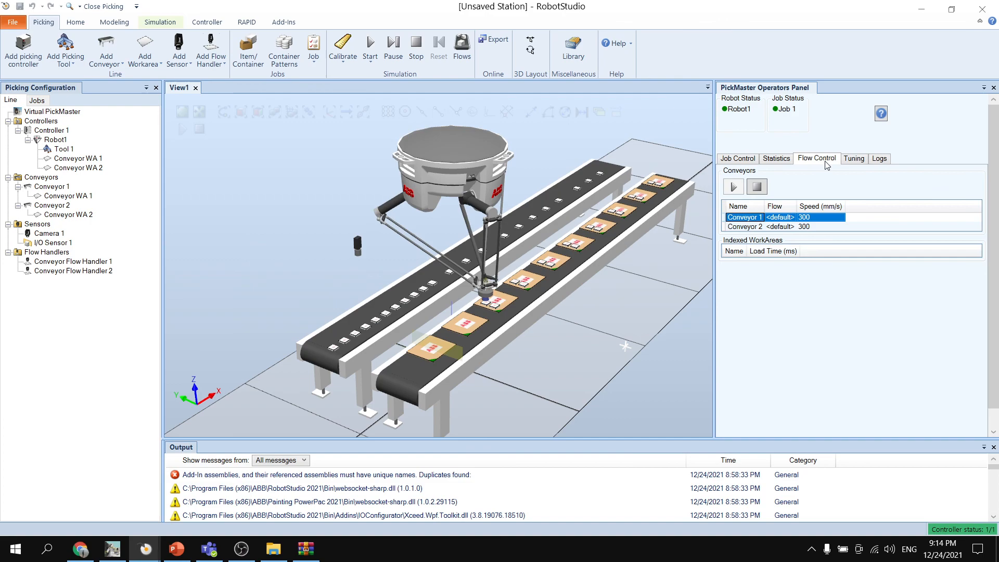
pyautogui.click(805, 217)
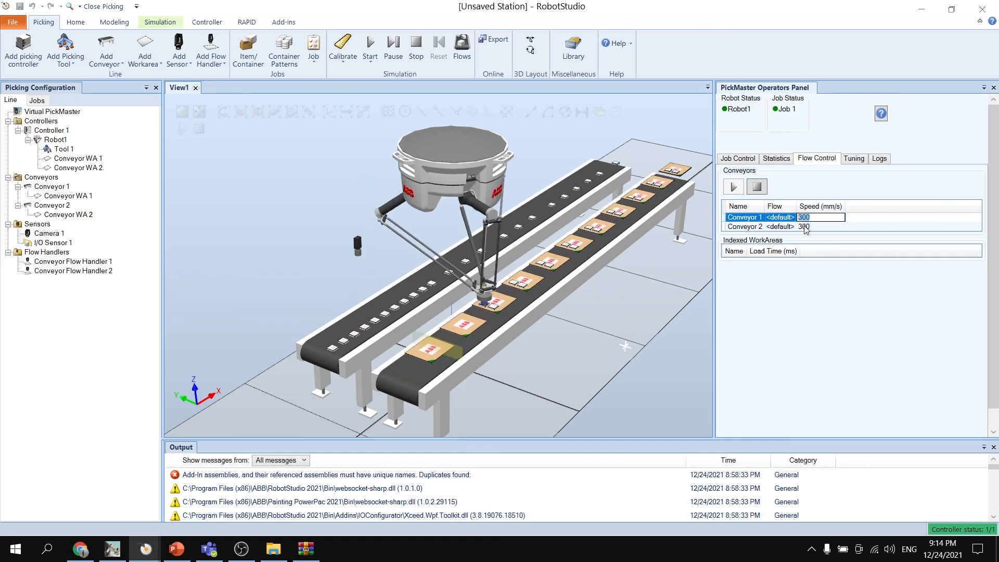
pyautogui.press('BackSpace')
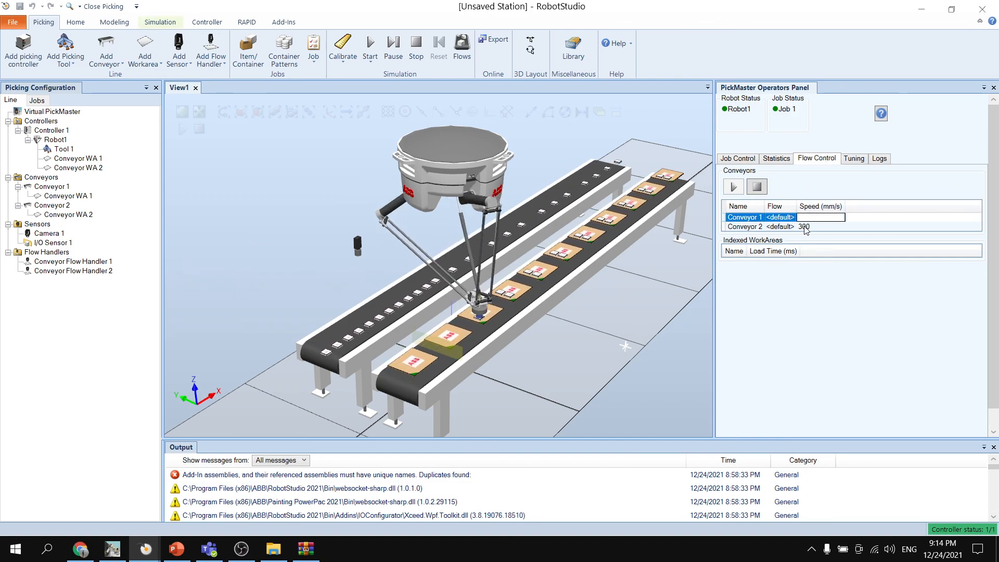
pyautogui.write('85')
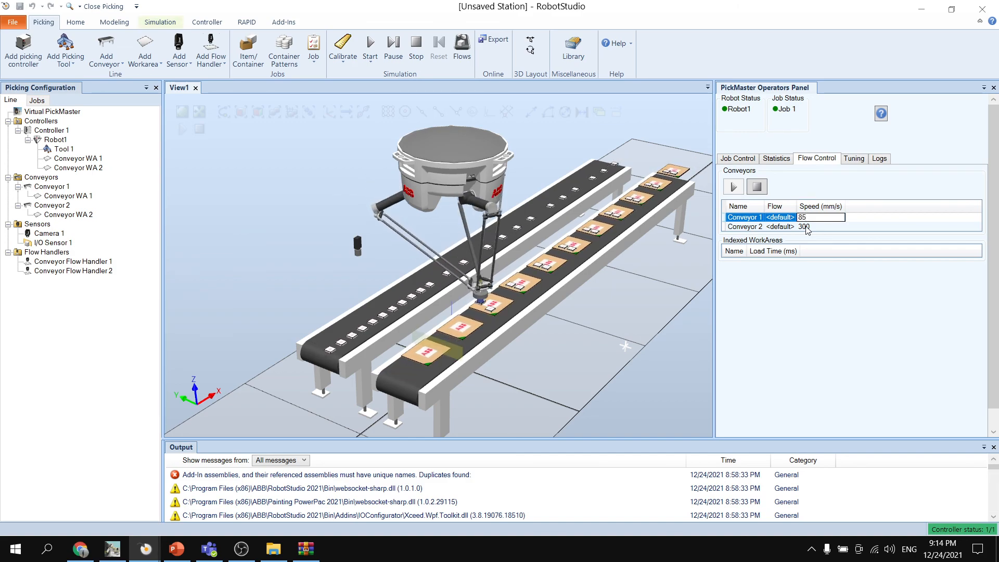
pyautogui.click(816, 226)
pyautogui.click(815, 227)
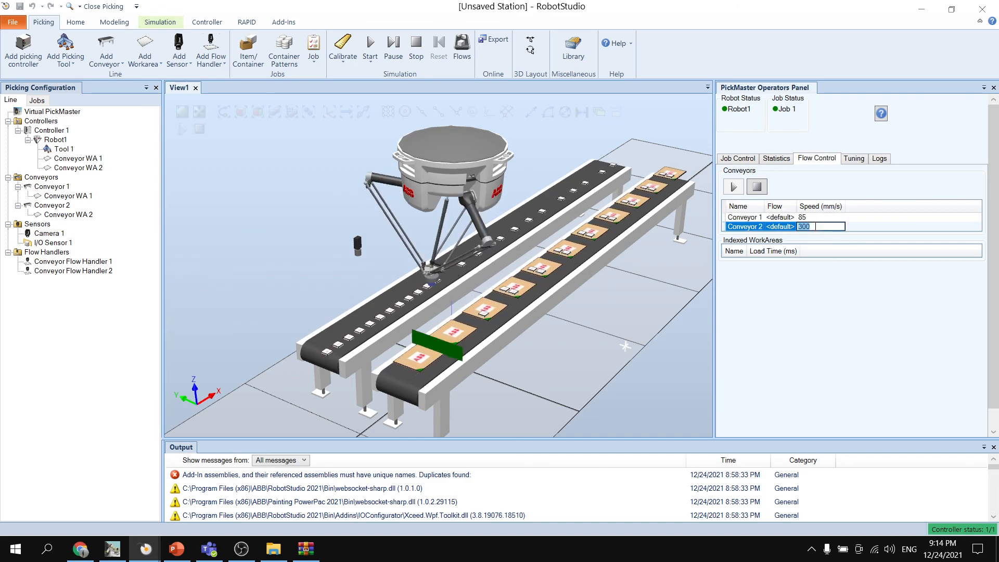
pyautogui.press('BackSpace')
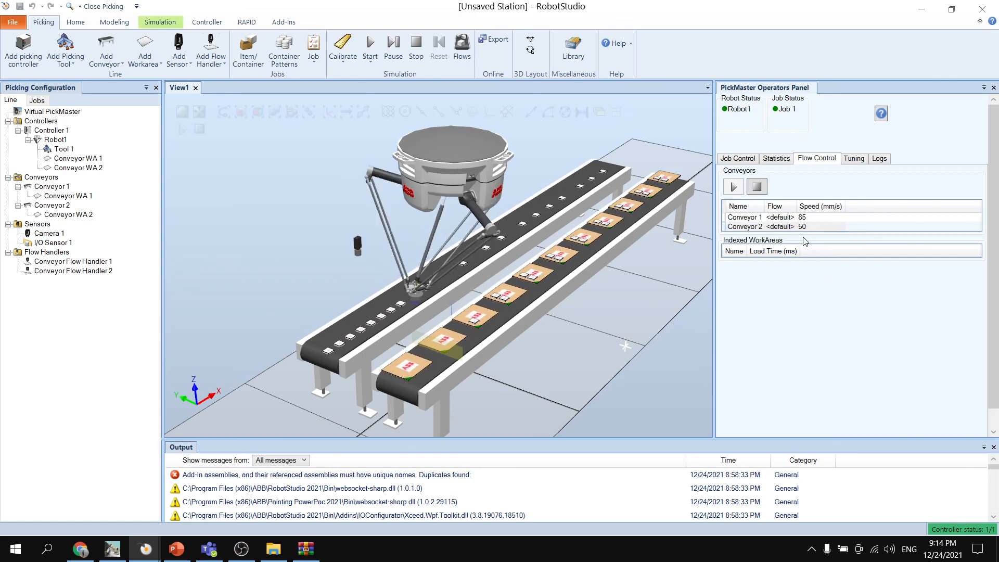
# - Open the tuning parameters of Job 1 in the operator interface
pyautogui.keyDown('ctrl'); pyautogui.keyDown('shift'); pyautogui.moveTo(624, 309); pyautogui.dragTo(588, 343); pyautogui.keyUp('shift'); pyautogui.keyUp('ctrl')
pyautogui.click(853, 159)
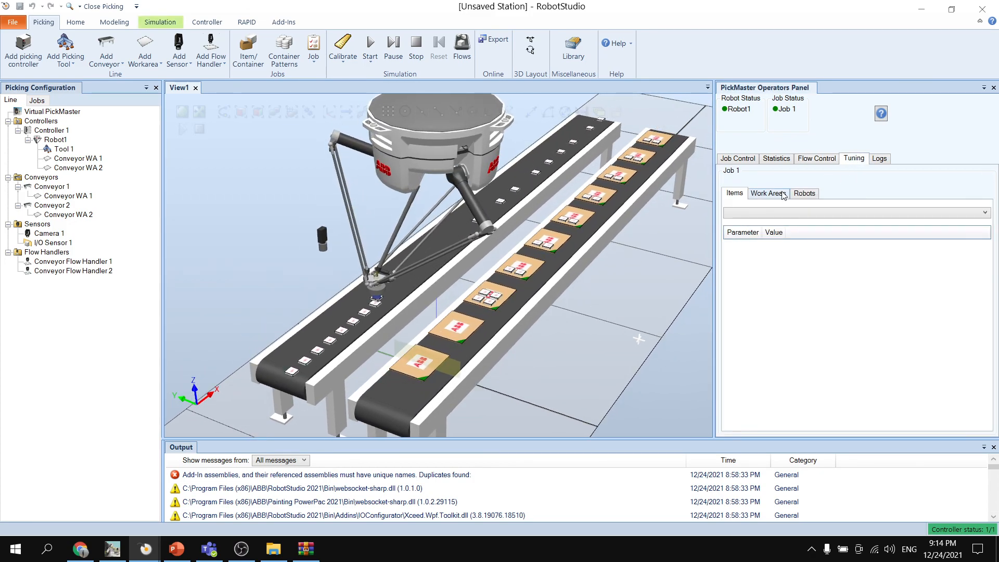
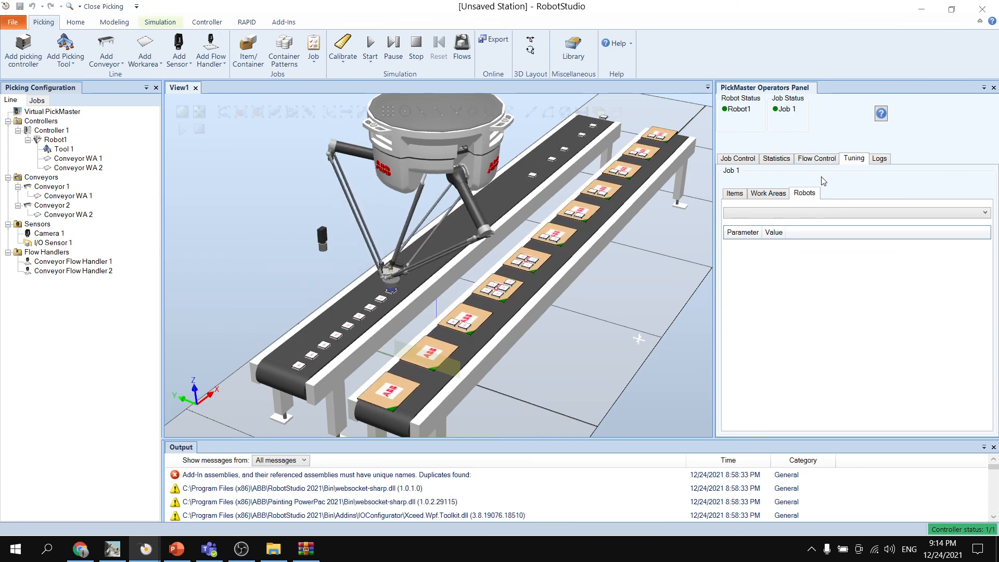
# - Check the conveyor flow control and the production logs, and reopen the operator interface
pyautogui.click(817, 159)
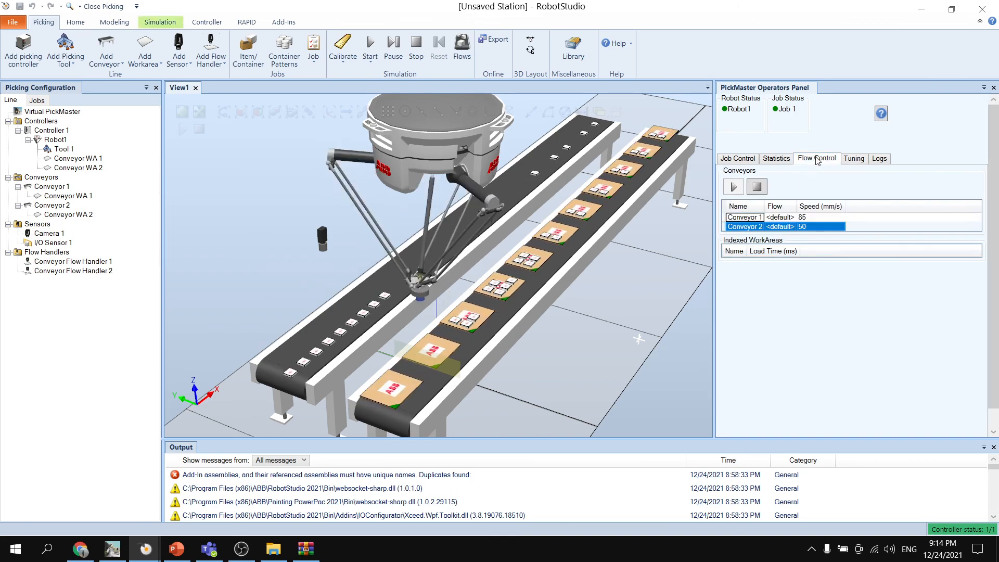
pyautogui.click(876, 160)
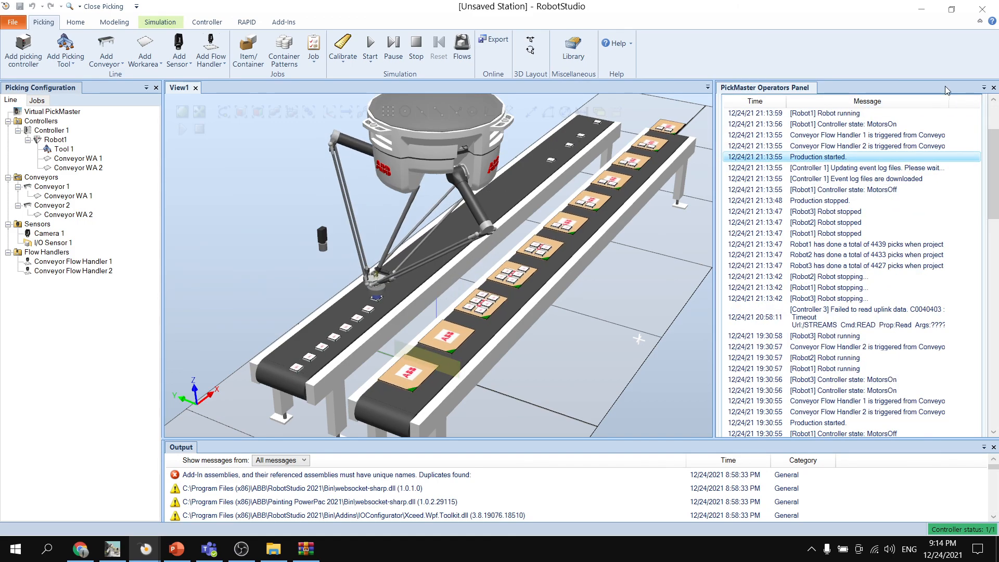
pyautogui.click(993, 88)
pyautogui.click(370, 62)
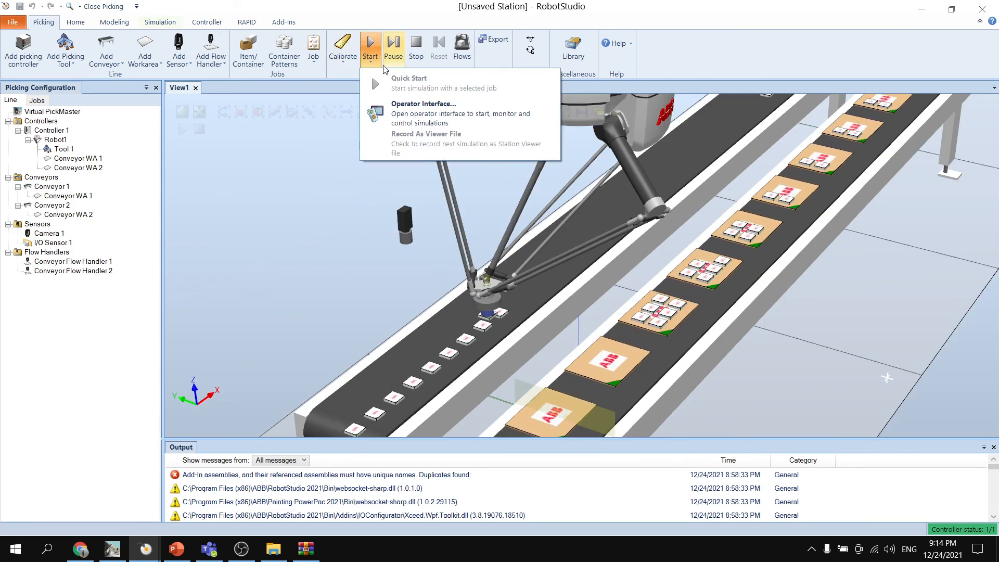
pyautogui.click(408, 113)
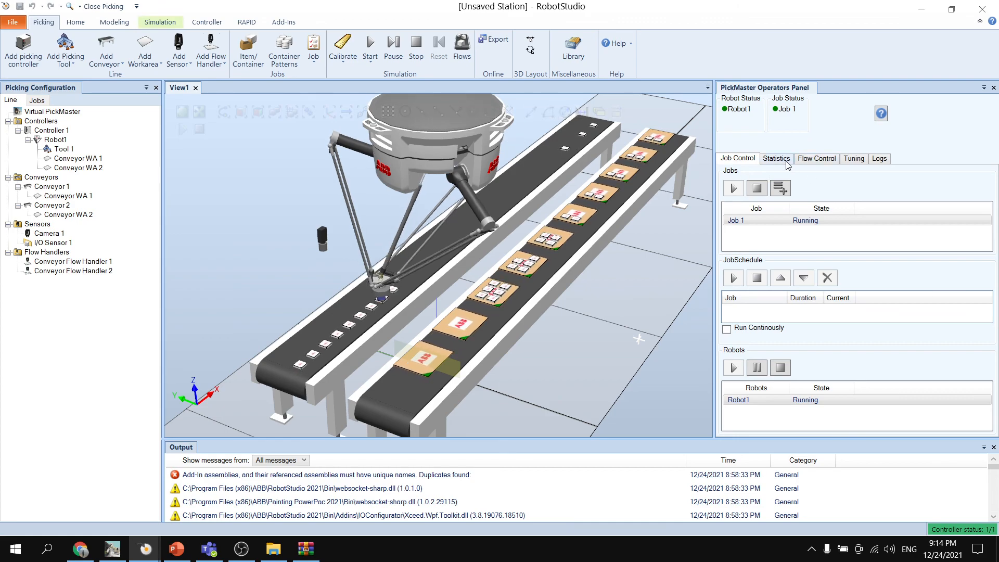
# - Review the statistics, the flow control and the Item1 and Robot1 tuning parameters of Job 1
pyautogui.click(787, 162)
pyautogui.click(817, 159)
pyautogui.click(852, 162)
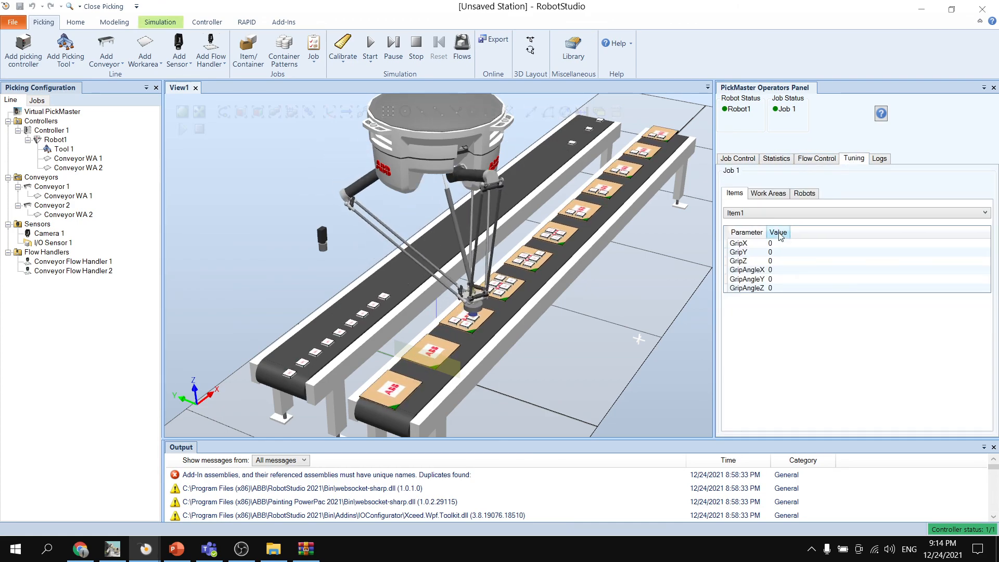
pyautogui.click(805, 194)
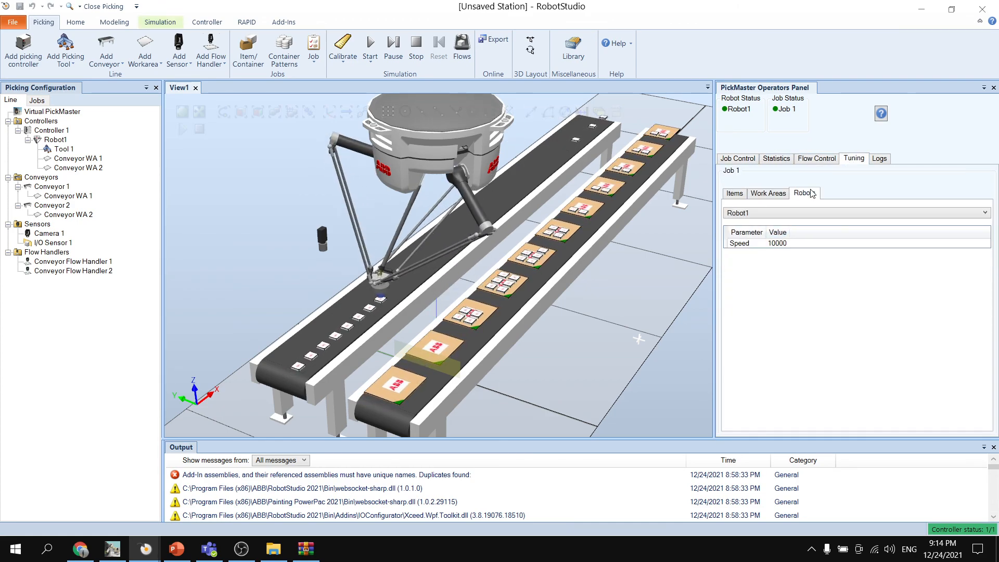
pyautogui.click(768, 214)
# - In the work area tuning of Job 1, set ConveyorExit of Conveyor WA 1 to 300
pyautogui.click(770, 194)
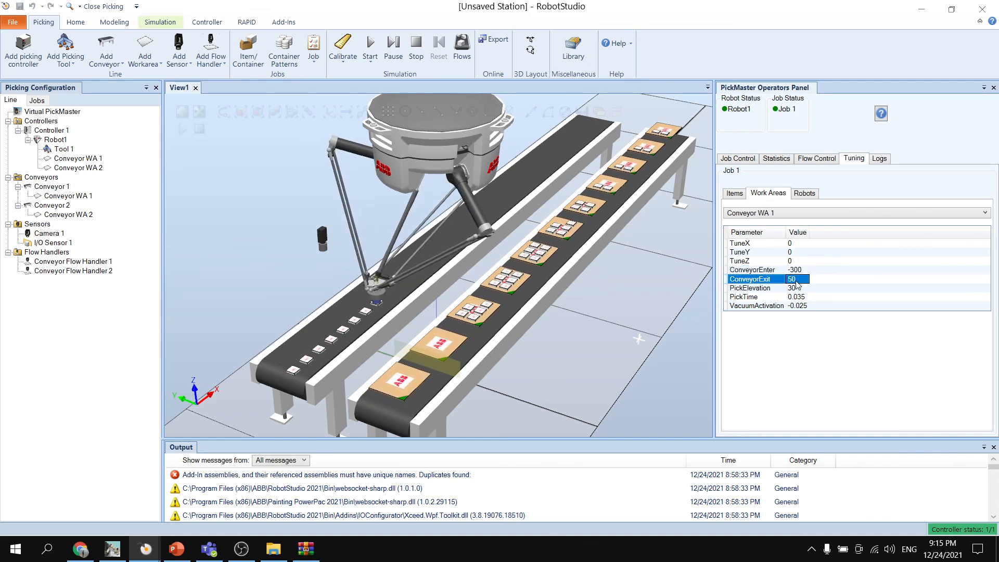
pyautogui.press('BackSpace')
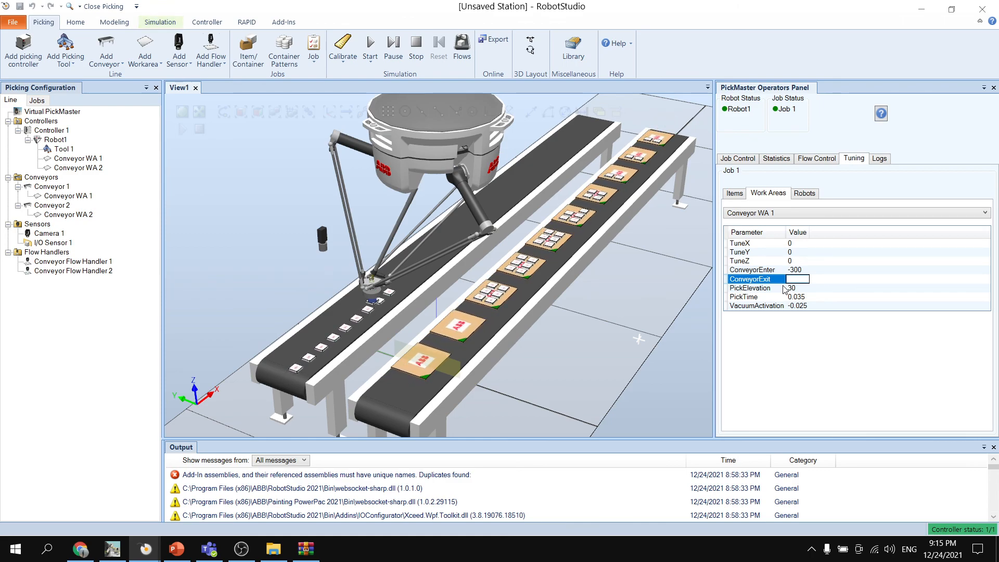
pyautogui.write('300')
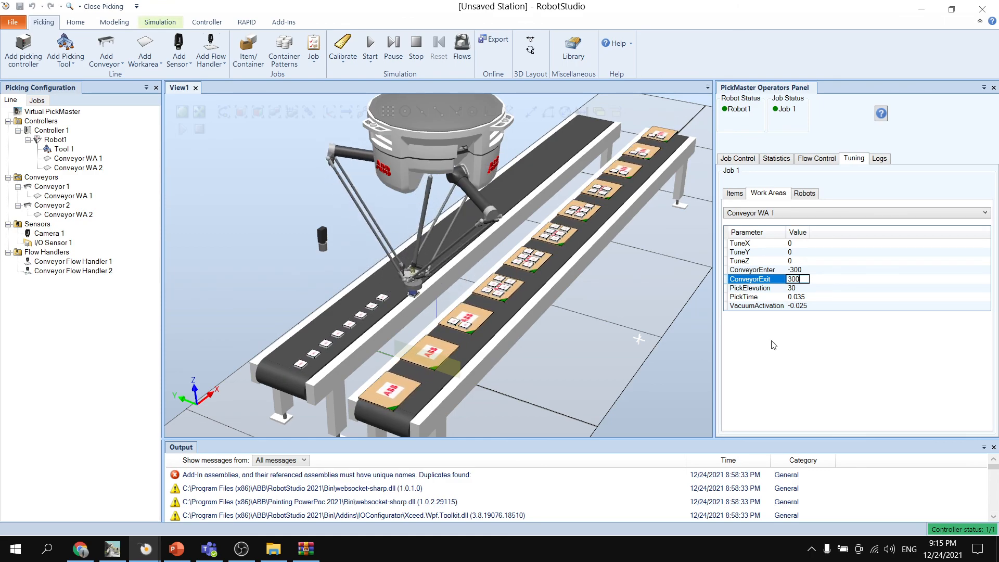
pyautogui.press('Return')
# - Return to the job control and watch Robot1 fill the containers from several view angles
pyautogui.click(735, 193)
pyautogui.click(745, 160)
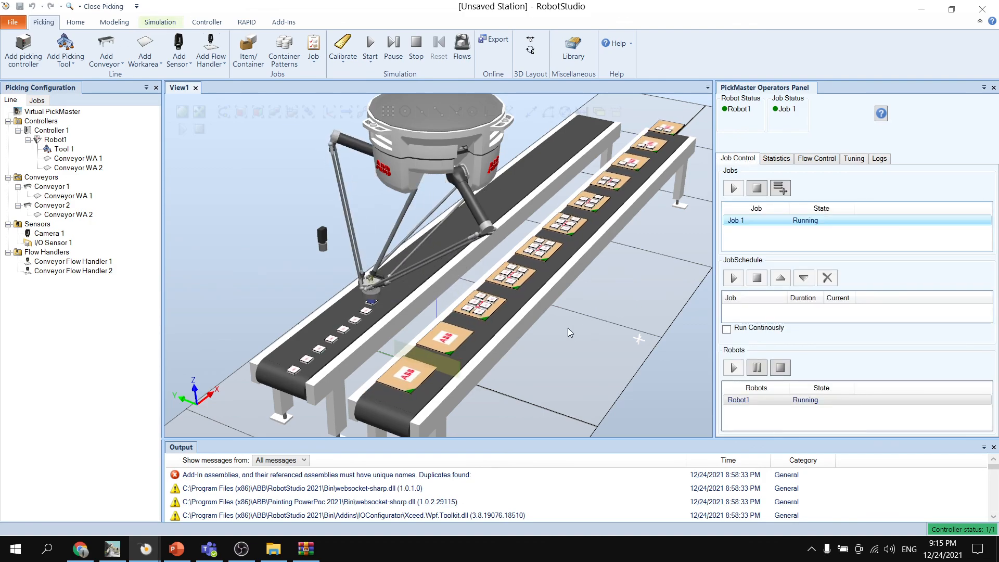
pyautogui.scroll(-5, 568, 331)
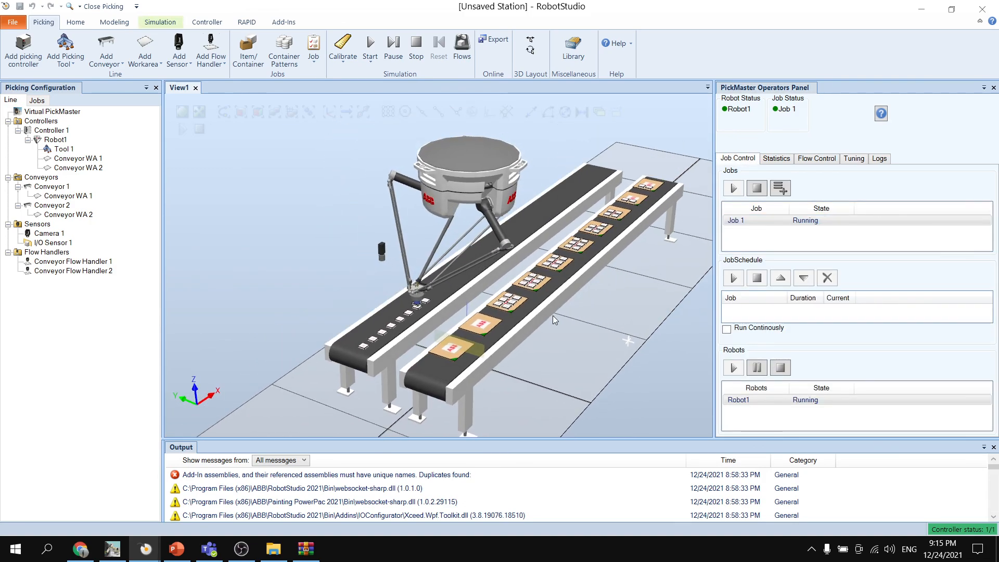
pyautogui.scroll(-1, 573, 333)
pyautogui.keyDown('ctrl'); pyautogui.moveTo(605, 297); pyautogui.dragTo(566, 290); pyautogui.keyUp('ctrl')
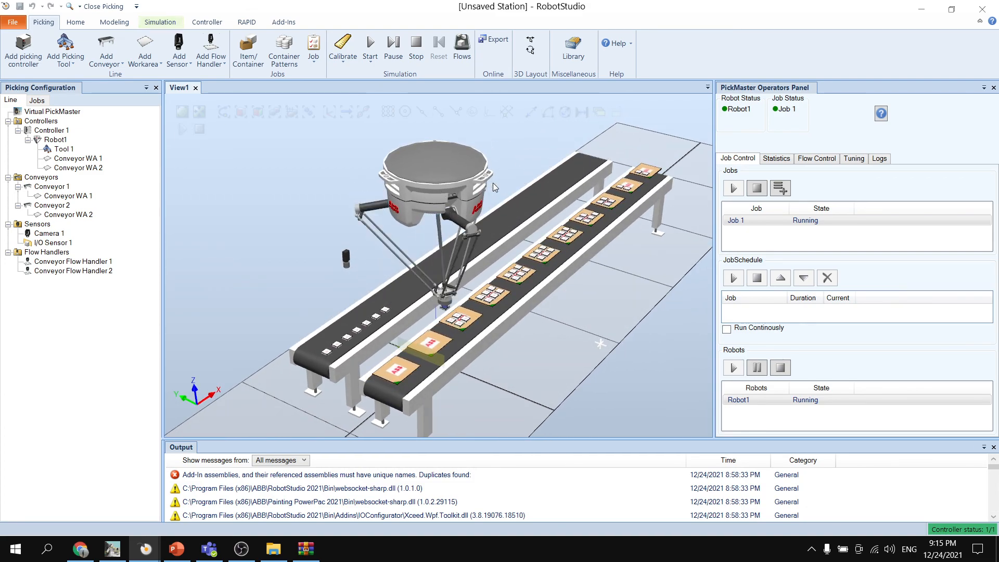
pyautogui.moveTo(495, 172)
pyautogui.keyDown('ctrl'); pyautogui.keyDown('shift'); pyautogui.mouseDown()
pyautogui.moveTo(508, 160)
pyautogui.moveTo(484, 169)
pyautogui.mouseUp(); pyautogui.keyUp('shift'); pyautogui.keyUp('ctrl')
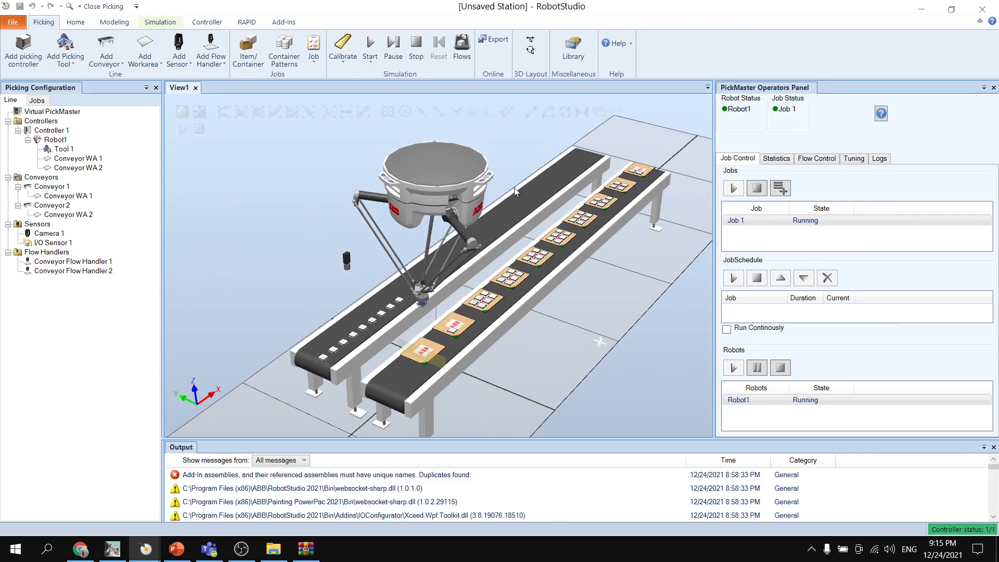
pyautogui.keyDown('ctrl'); pyautogui.keyDown('shift'); pyautogui.moveTo(525, 161); pyautogui.dragTo(519, 160); pyautogui.keyUp('shift'); pyautogui.keyUp('ctrl')
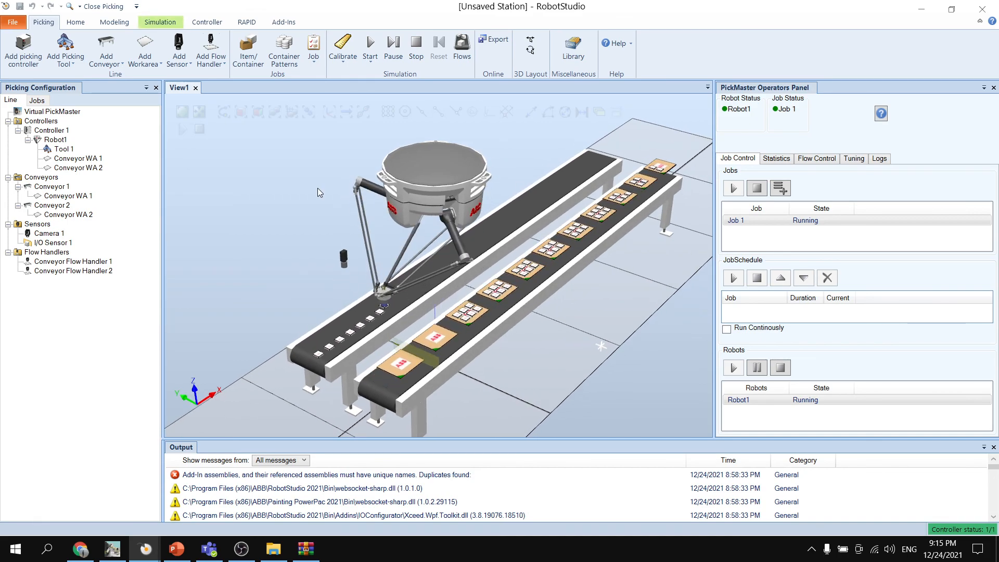
pyautogui.keyDown('ctrl'); pyautogui.keyDown('shift'); pyautogui.moveTo(318, 192); pyautogui.dragTo(324, 196); pyautogui.keyUp('shift'); pyautogui.keyUp('ctrl')
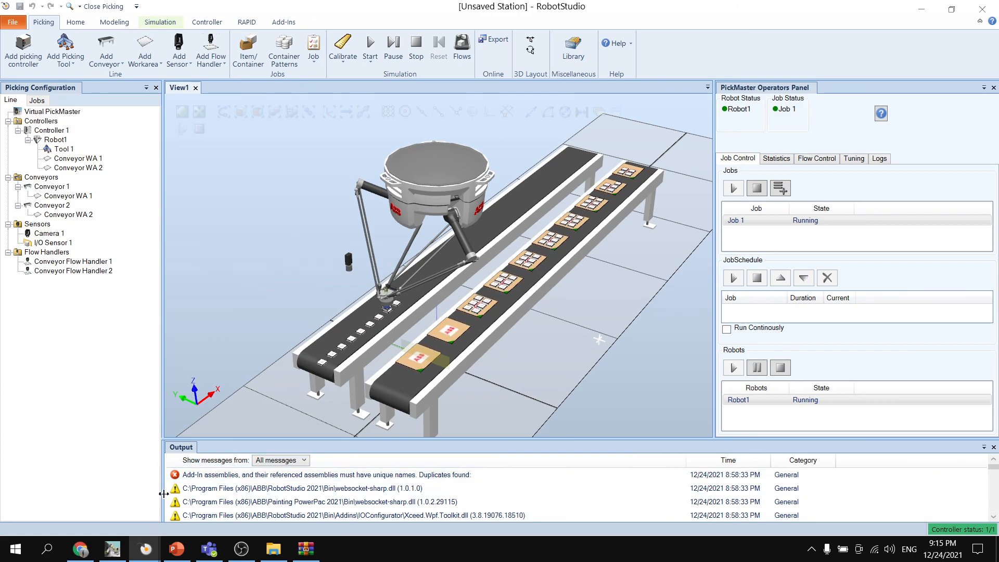
# - Switch to the Picking Robot station and inspect its three-robot picking line inside the safety fence
pyautogui.moveTo(149, 553)
pyautogui.click(107, 511)
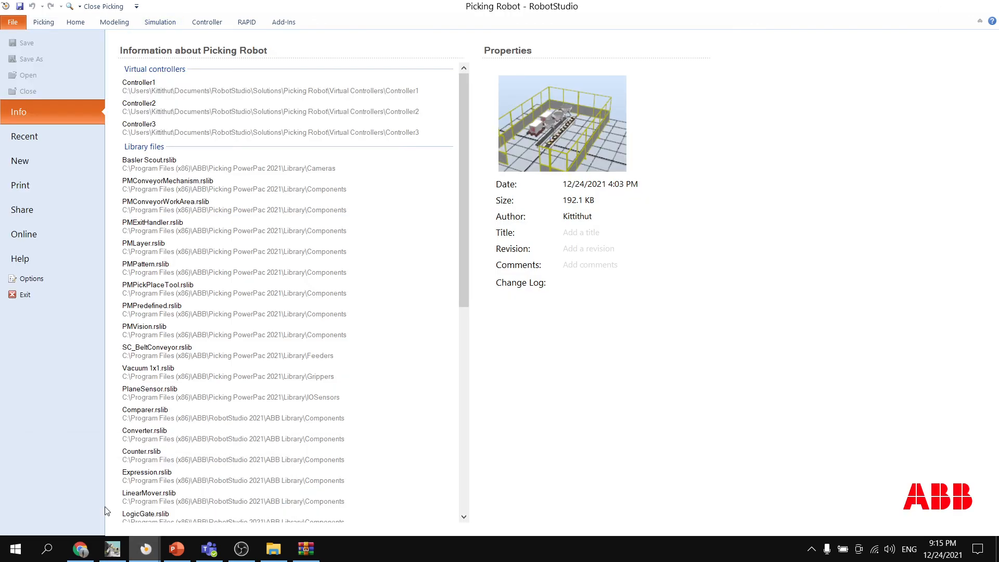
pyautogui.click(44, 22)
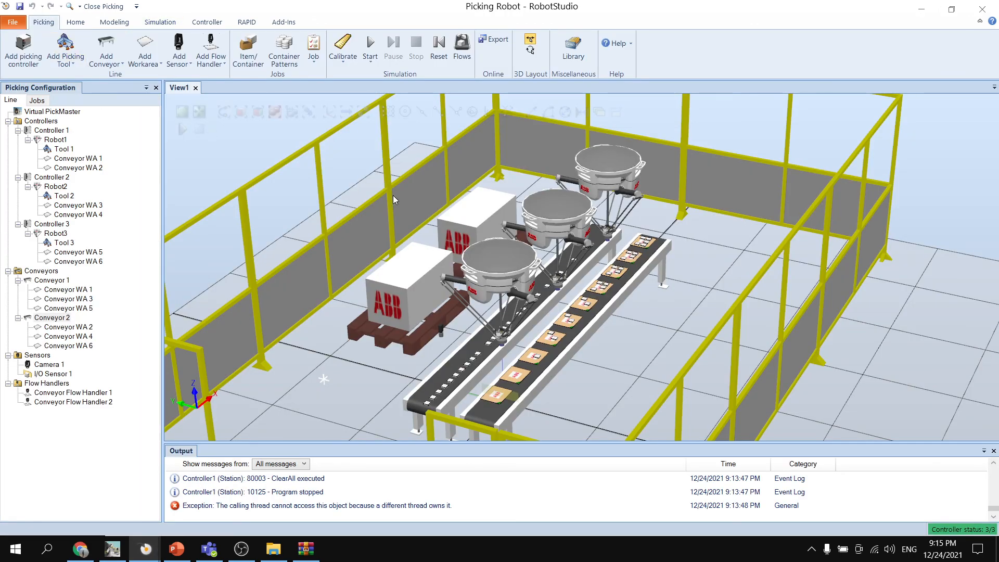
pyautogui.scroll(5, 602, 263)
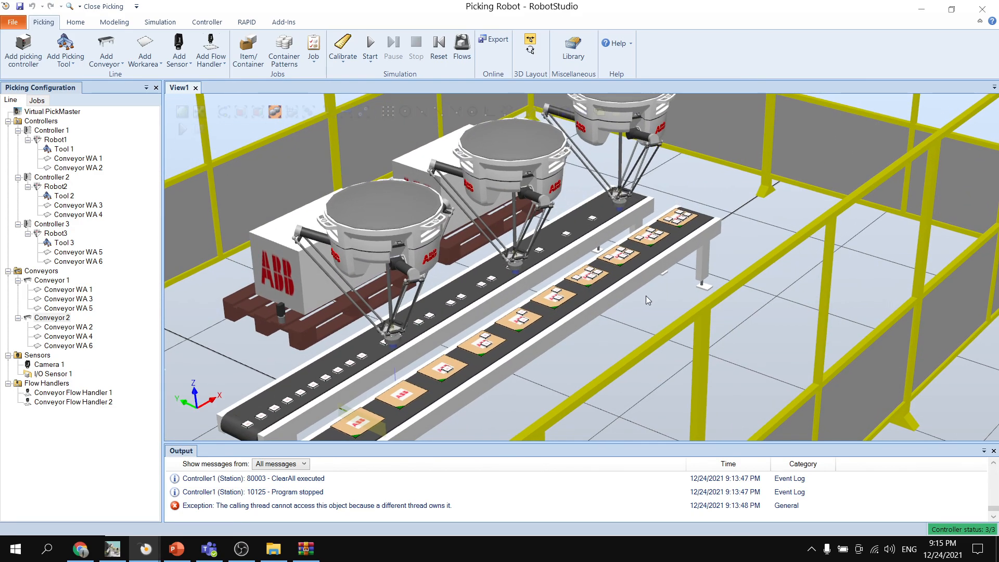
pyautogui.keyDown('ctrl'); pyautogui.keyDown('shift'); pyautogui.moveTo(632, 249); pyautogui.dragTo(685, 210); pyautogui.keyUp('shift'); pyautogui.keyUp('ctrl')
pyautogui.scroll(-3, 661, 235)
pyautogui.scroll(2, 661, 235)
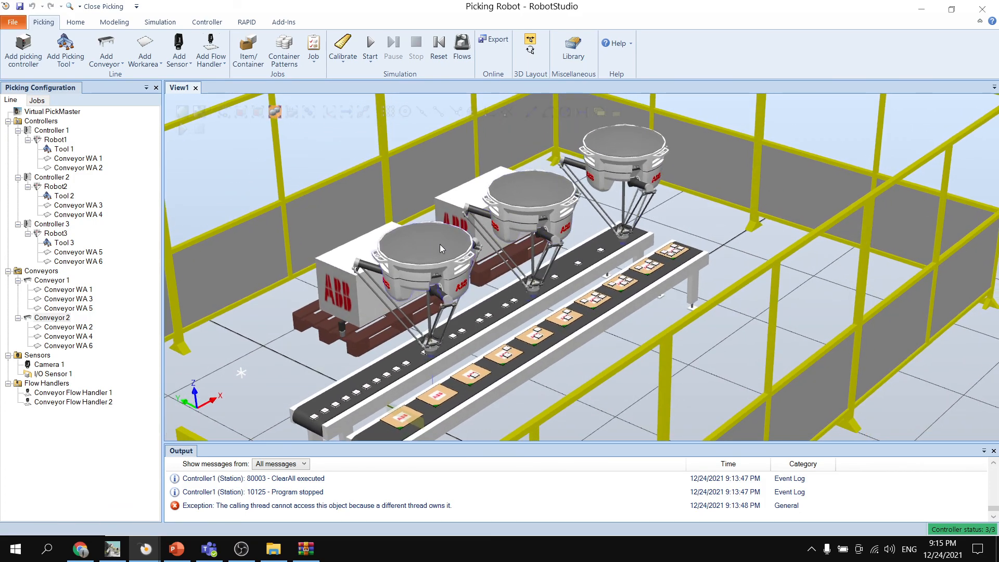
pyautogui.moveTo(700, 256)
pyautogui.keyDown('ctrl'); pyautogui.keyDown('shift'); pyautogui.mouseDown()
pyautogui.moveTo(713, 255)
pyautogui.moveTo(660, 215)
pyautogui.moveTo(670, 239)
pyautogui.moveTo(669, 225)
pyautogui.moveTo(710, 255)
pyautogui.moveTo(703, 265)
pyautogui.mouseUp(); pyautogui.keyUp('shift'); pyautogui.keyUp('ctrl')
pyautogui.scroll(-2, 659, 216)
pyautogui.scroll(2, 660, 219)
pyautogui.scroll(-2, 669, 224)
pyautogui.scroll(1, 702, 265)
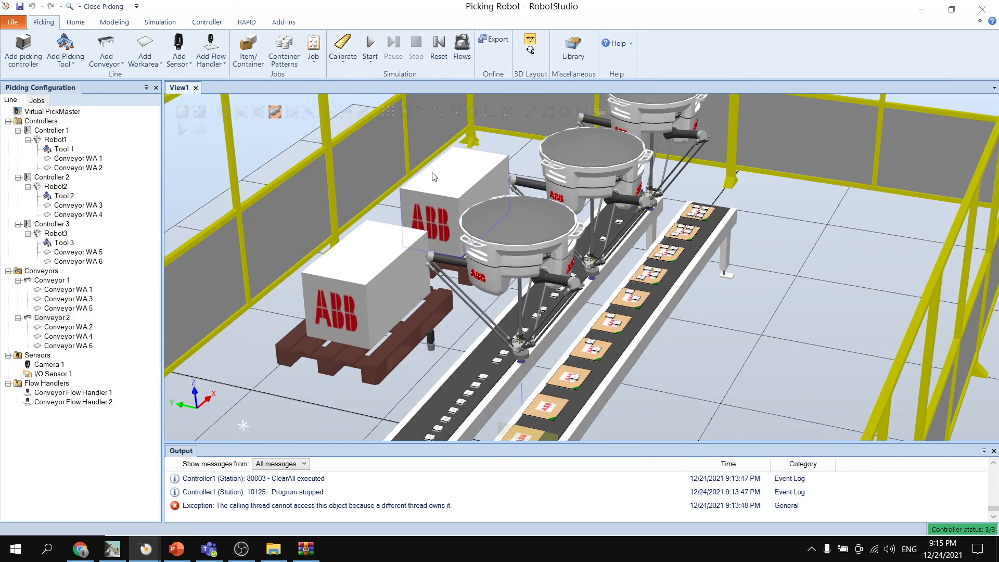
# - Stop and reset the simulation in the unsaved single-robot station
pyautogui.click(371, 60)
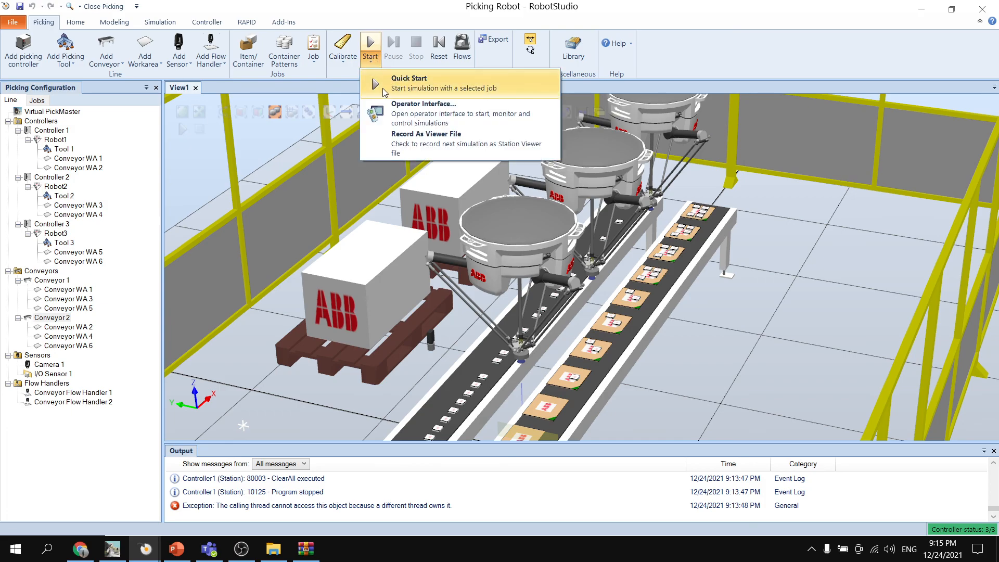
pyautogui.click(134, 553)
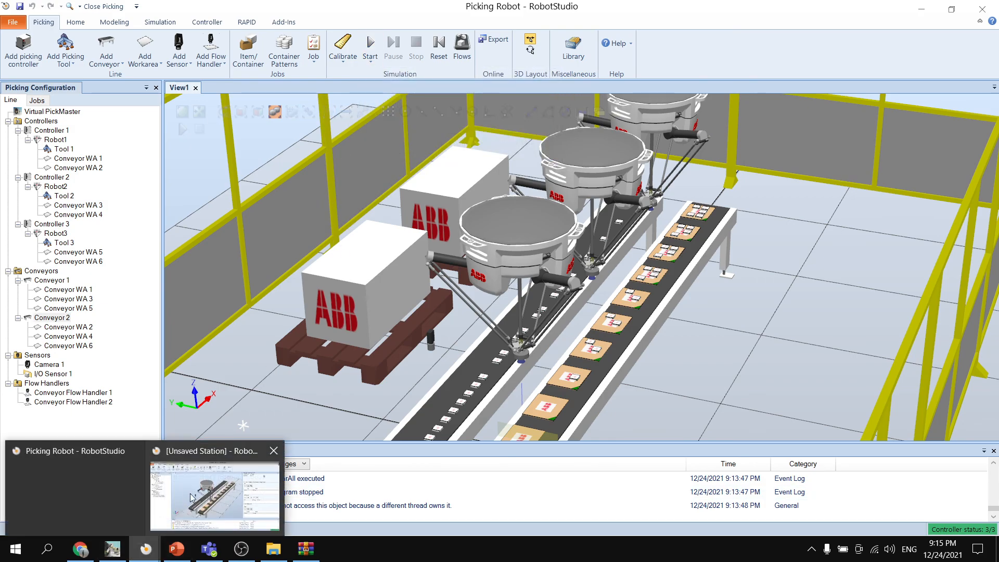
pyautogui.click(327, 513)
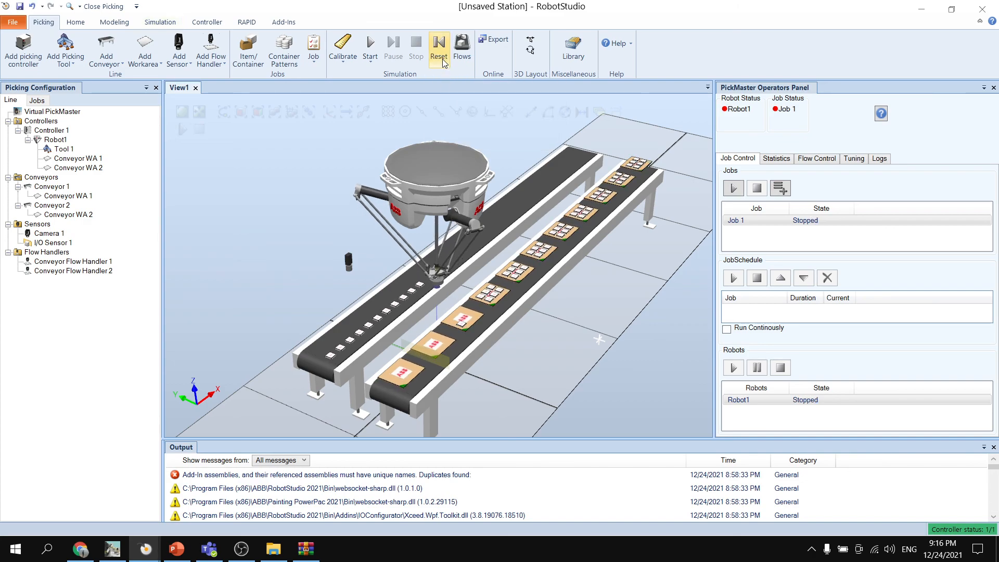
pyautogui.click(437, 49)
# - Start the simulation of the three-robot Picking Robot station with Quick Start
pyautogui.moveTo(148, 547)
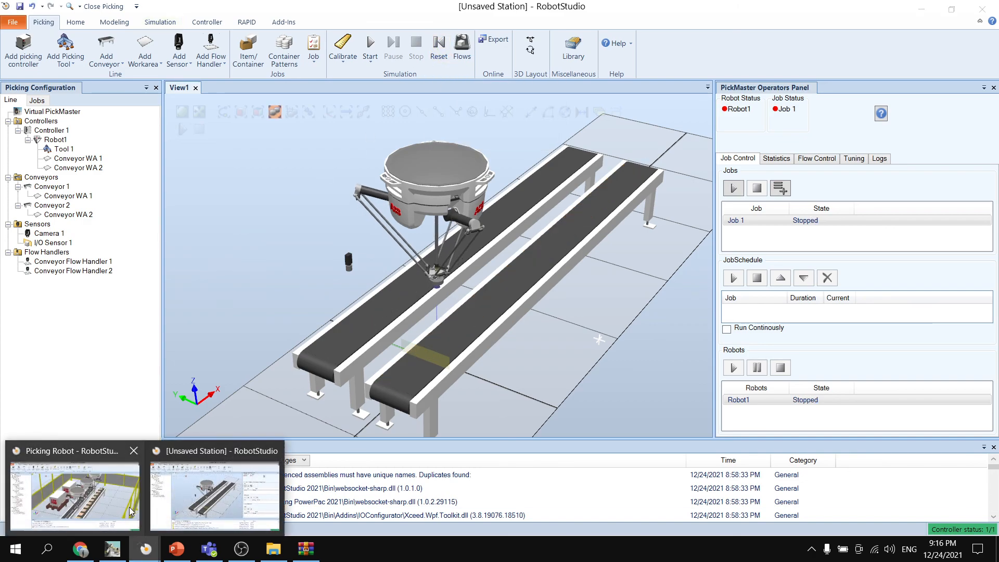
pyautogui.click(125, 511)
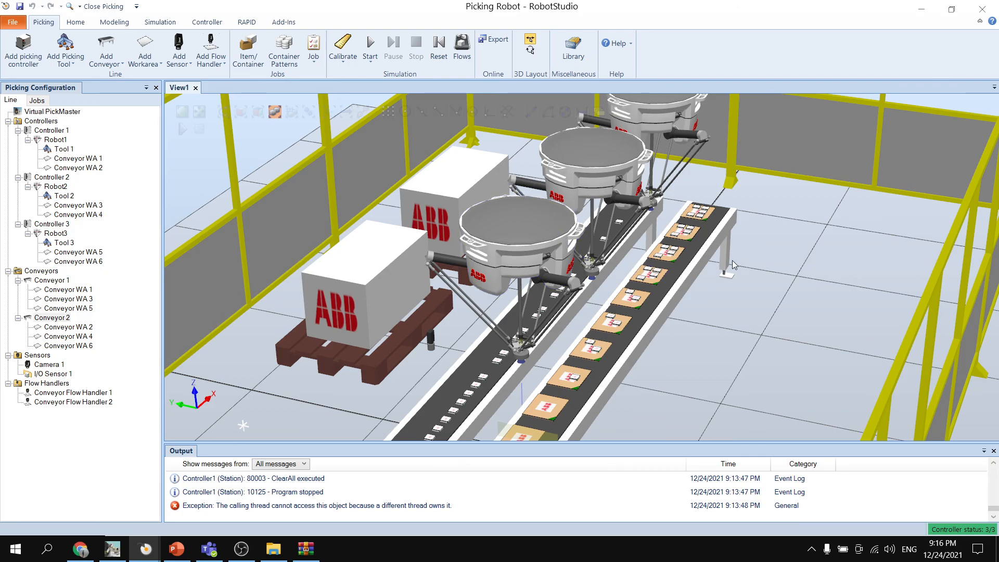
pyautogui.keyDown('ctrl'); pyautogui.keyDown('shift'); pyautogui.moveTo(734, 264); pyautogui.dragTo(740, 248); pyautogui.keyUp('shift'); pyautogui.keyUp('ctrl')
pyautogui.keyDown('ctrl'); pyautogui.keyDown('shift'); pyautogui.moveTo(739, 186); pyautogui.dragTo(510, 211); pyautogui.keyUp('shift'); pyautogui.keyUp('ctrl')
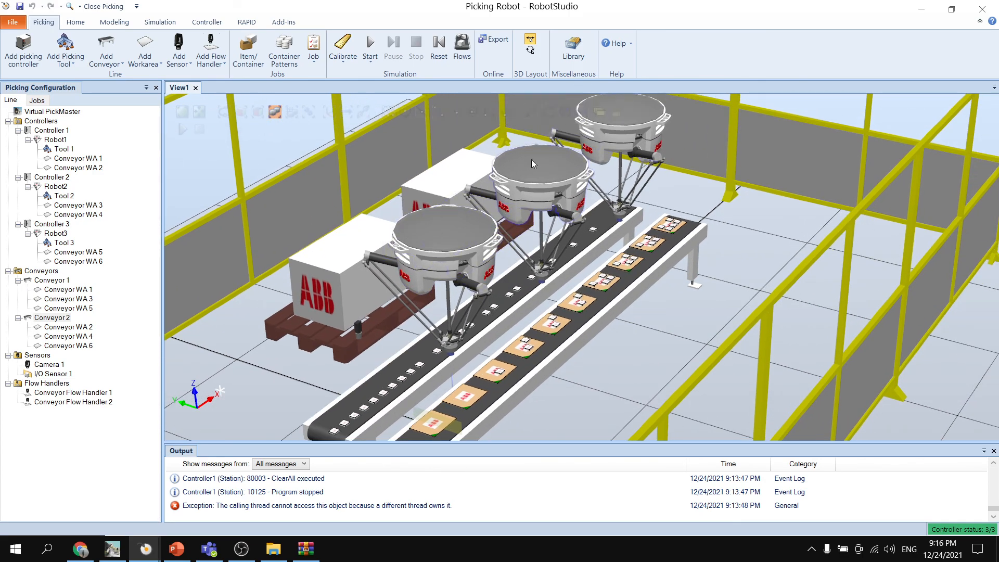
pyautogui.keyDown('ctrl'); pyautogui.moveTo(666, 244); pyautogui.dragTo(687, 227); pyautogui.keyUp('ctrl')
pyautogui.click(371, 62)
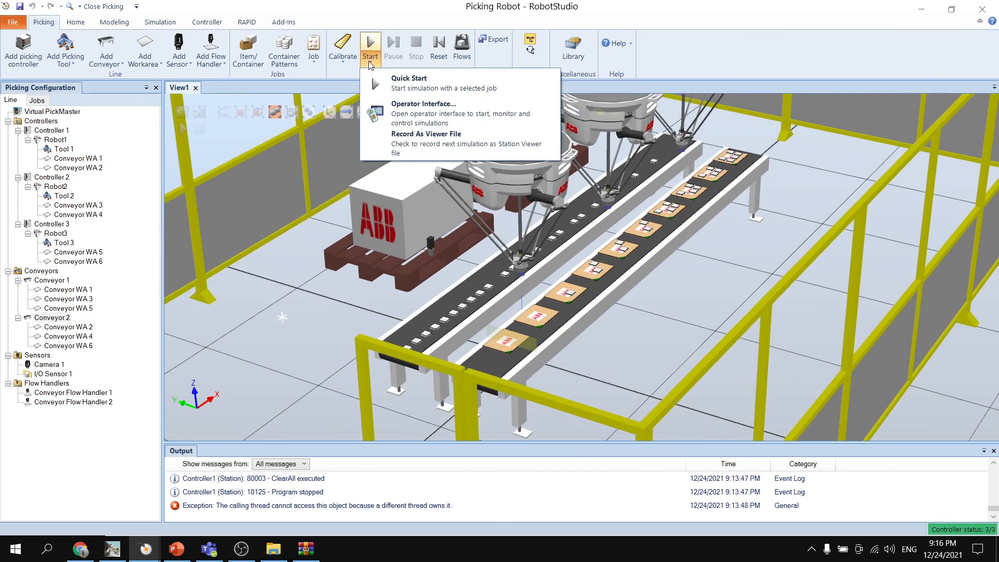
pyautogui.click(407, 85)
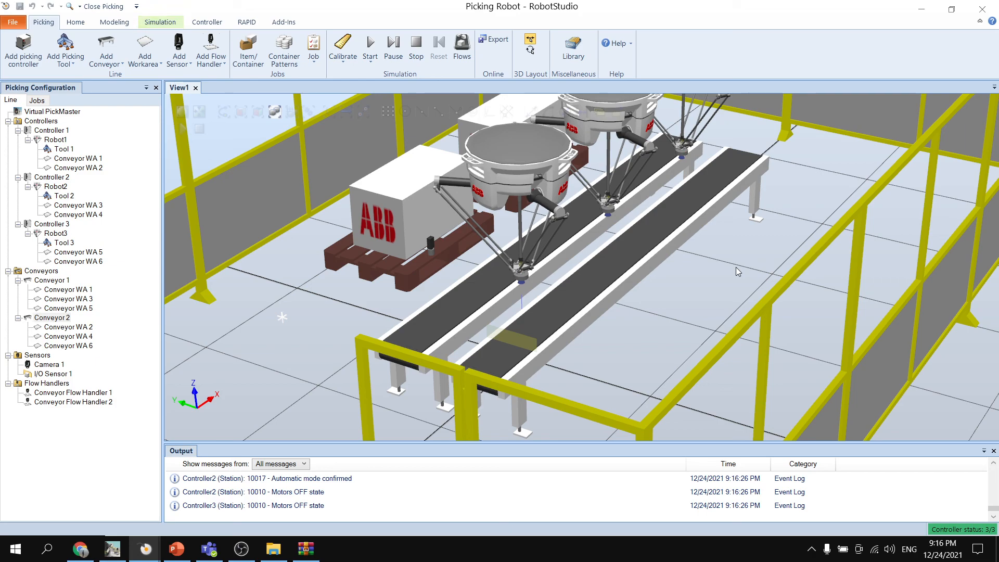
# - Open the operator interface for the running three-robot simulation
pyautogui.keyDown('ctrl'); pyautogui.keyDown('shift'); pyautogui.moveTo(721, 265); pyautogui.dragTo(690, 262); pyautogui.keyUp('shift'); pyautogui.keyUp('ctrl')
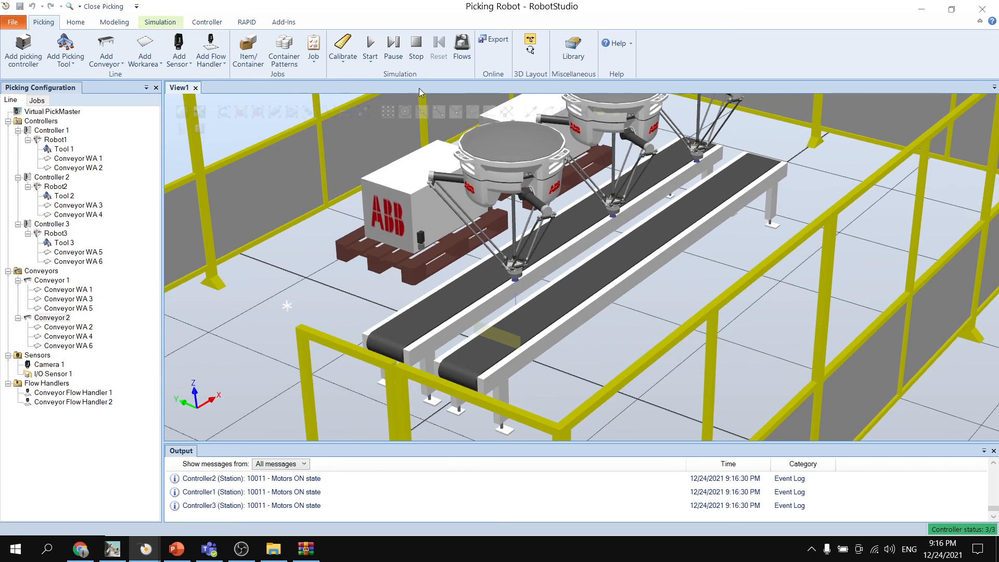
pyautogui.click(367, 62)
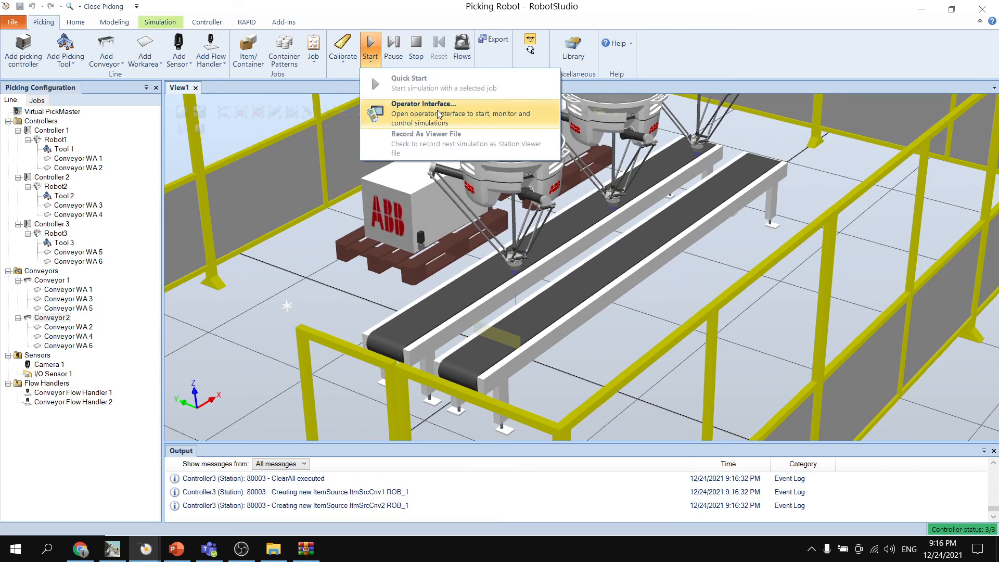
pyautogui.click(438, 114)
pyautogui.click(595, 199)
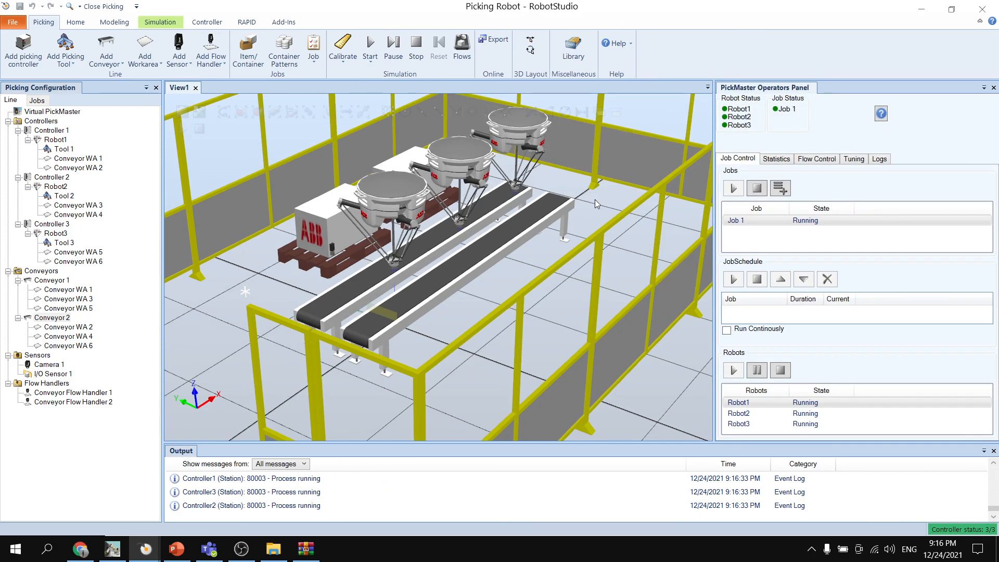
# - Watch how the three robots pick items from Conveyor 1 and place them into the containers on Conveyor 2
pyautogui.scroll(-1, 547, 176)
pyautogui.scroll(2, 552, 178)
pyautogui.keyDown('ctrl'); pyautogui.moveTo(552, 178); pyautogui.dragTo(624, 215); pyautogui.keyUp('ctrl')
pyautogui.scroll(-1, 608, 224)
pyautogui.scroll(1, 613, 225)
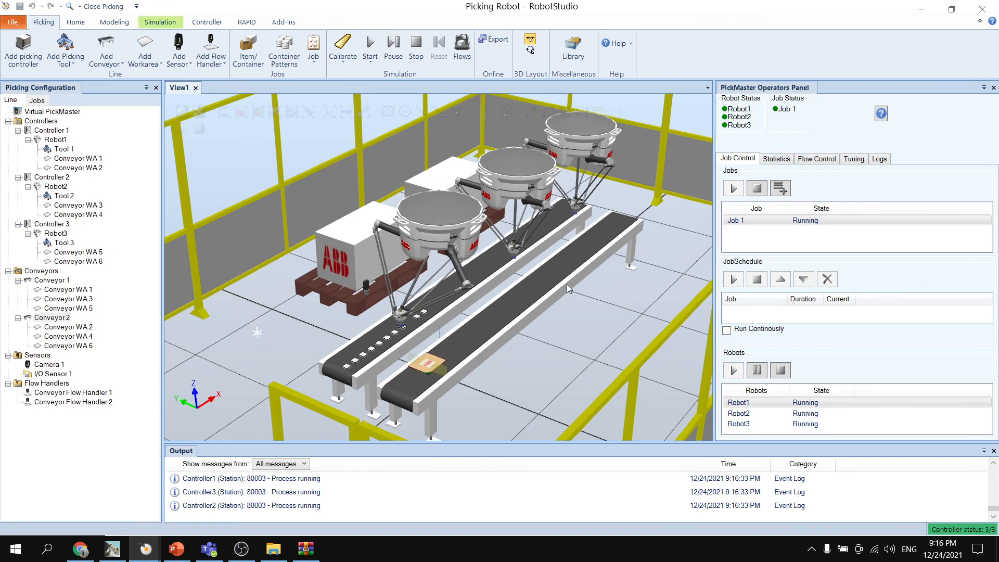
pyautogui.scroll(3, 465, 295)
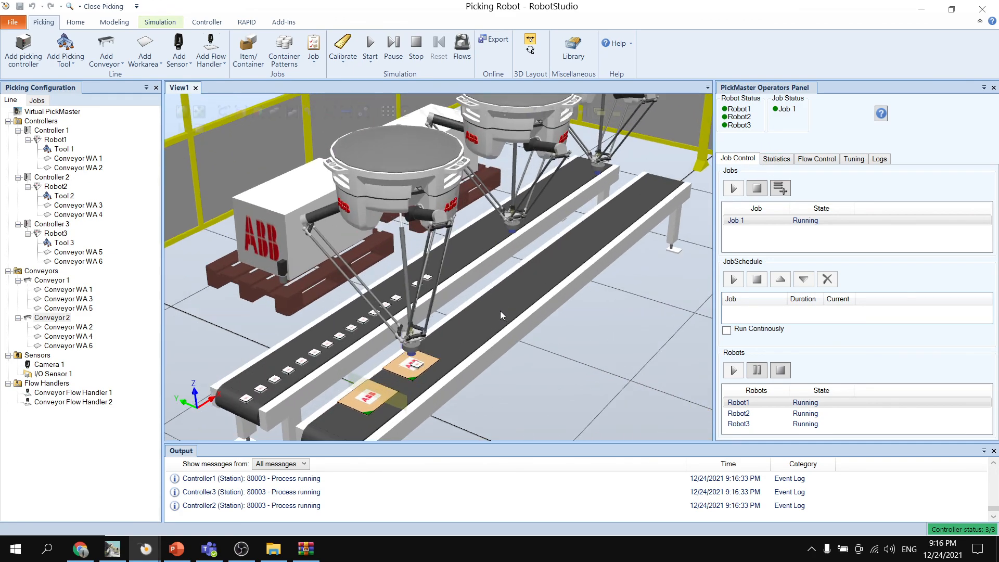
pyautogui.scroll(3, 493, 307)
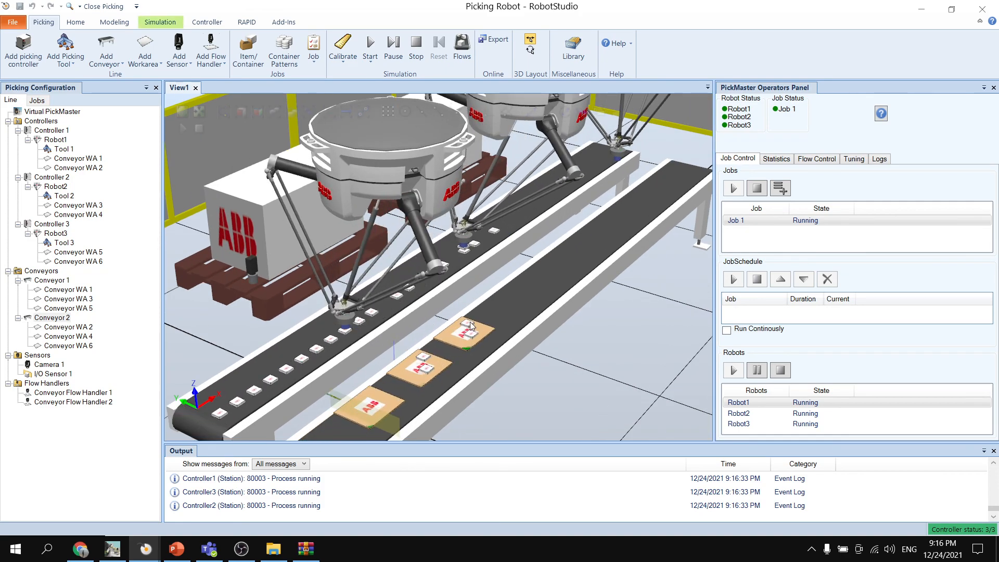
pyautogui.moveTo(561, 313); pyautogui.dragTo(531, 314, button='middle')
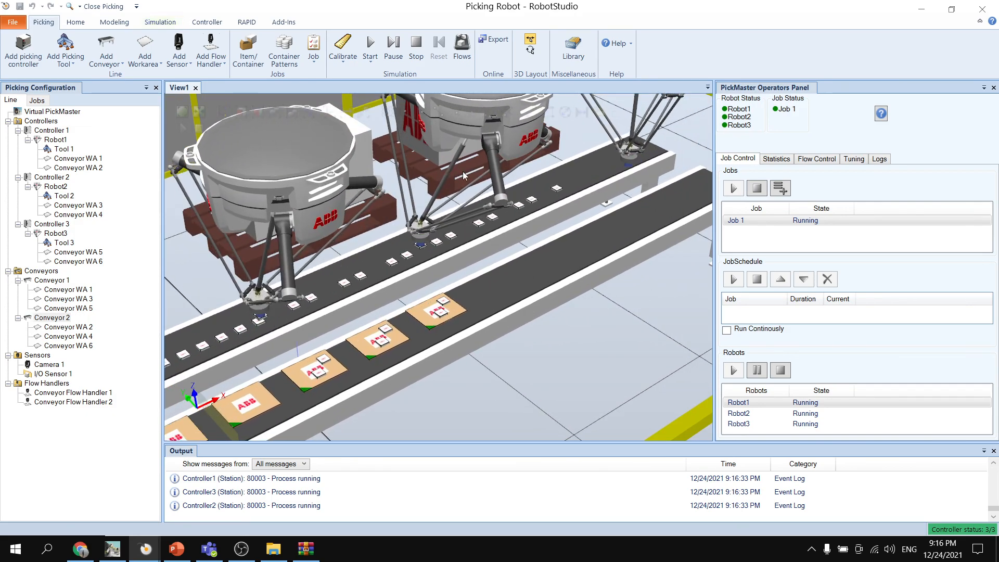
# - Close the PickMaster Operators Panel while the three-robot simulation keeps running
pyautogui.scroll(3, 437, 177)
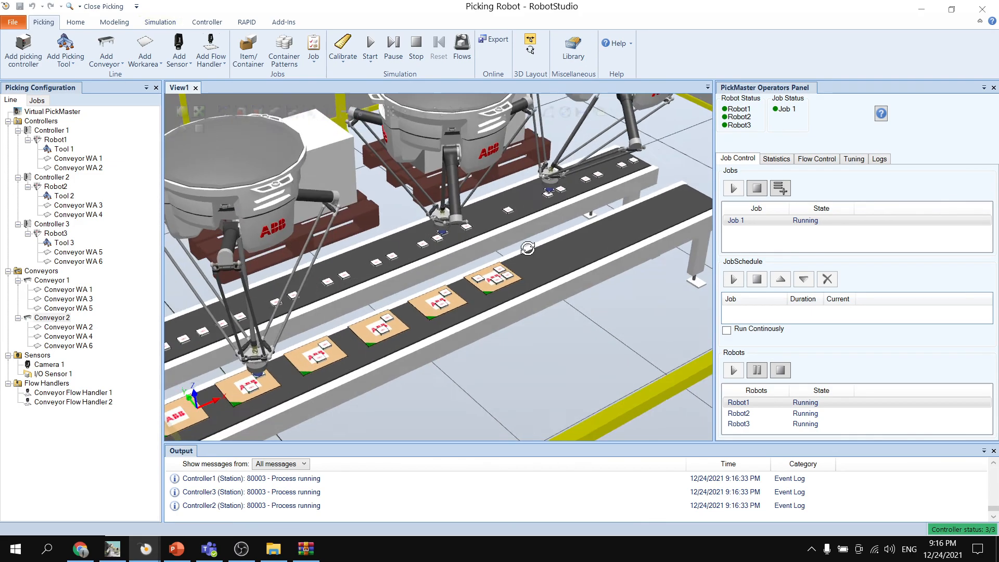
pyautogui.moveTo(549, 264); pyautogui.dragTo(501, 298, button='middle')
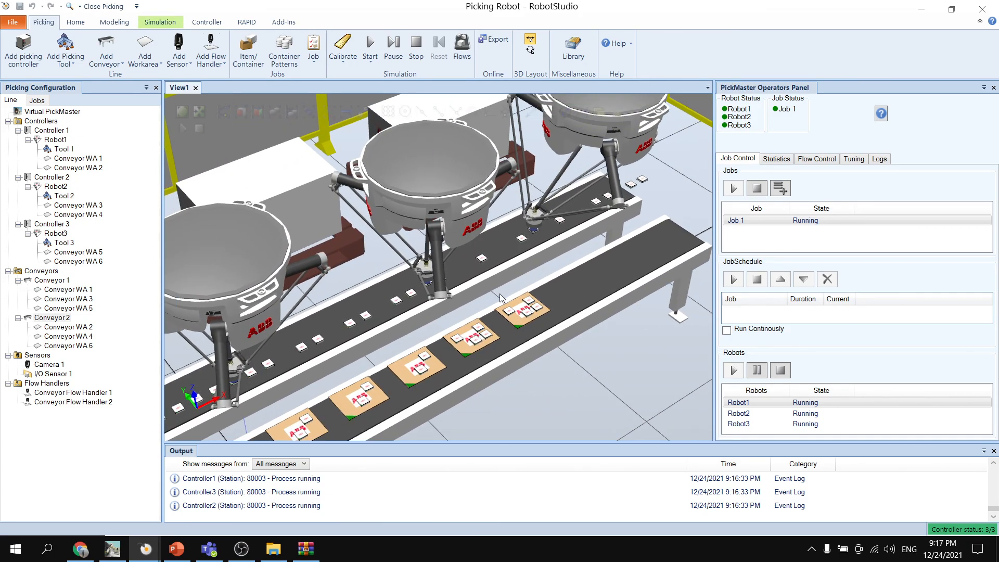
pyautogui.click(370, 59)
pyautogui.click(992, 118)
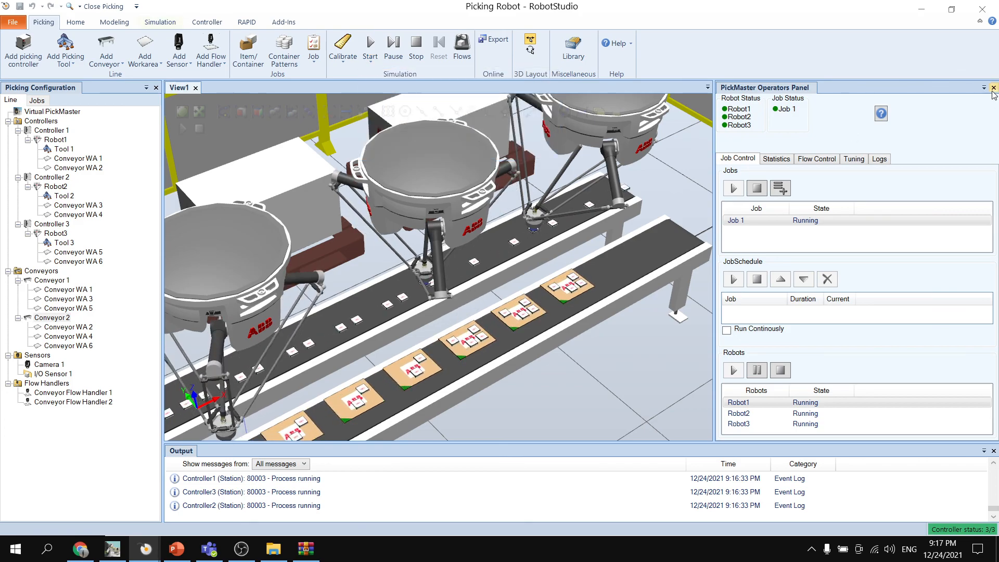
pyautogui.click(993, 88)
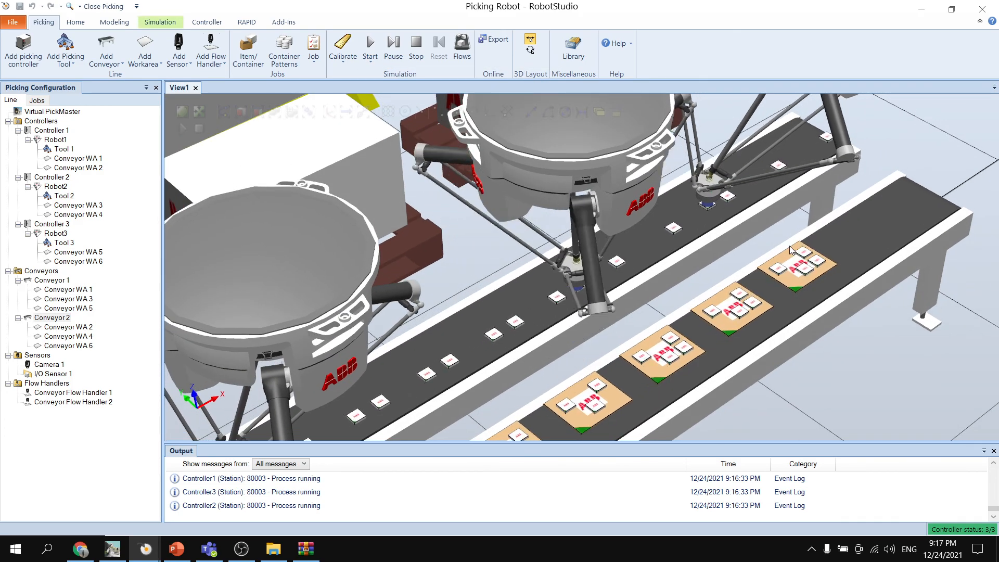
# - Examine the filled containers at the end of Conveyor 2 and the whole three-robot line from several angles
pyautogui.scroll(-5, 791, 250)
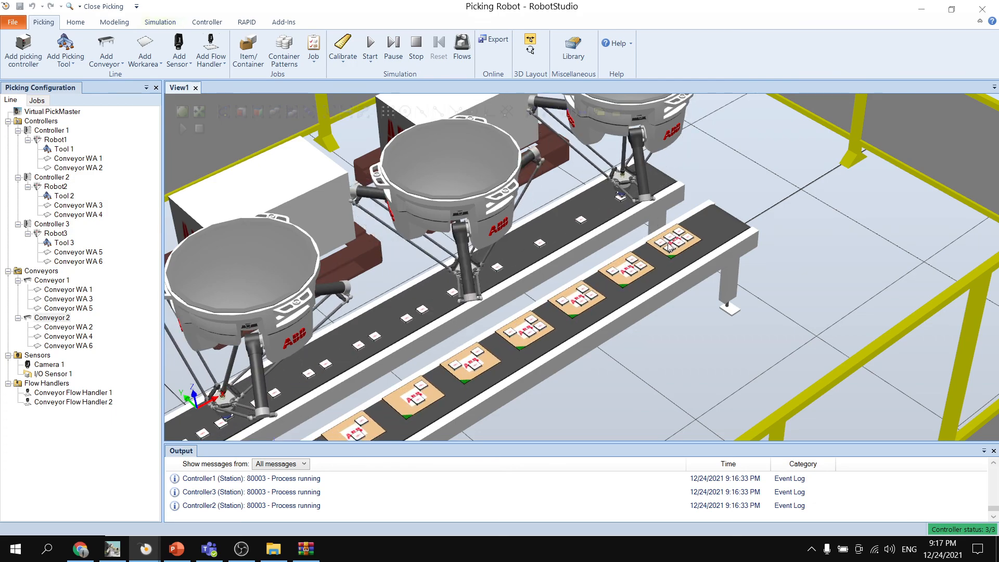
pyautogui.scroll(-3, 711, 229)
pyautogui.scroll(6, 710, 230)
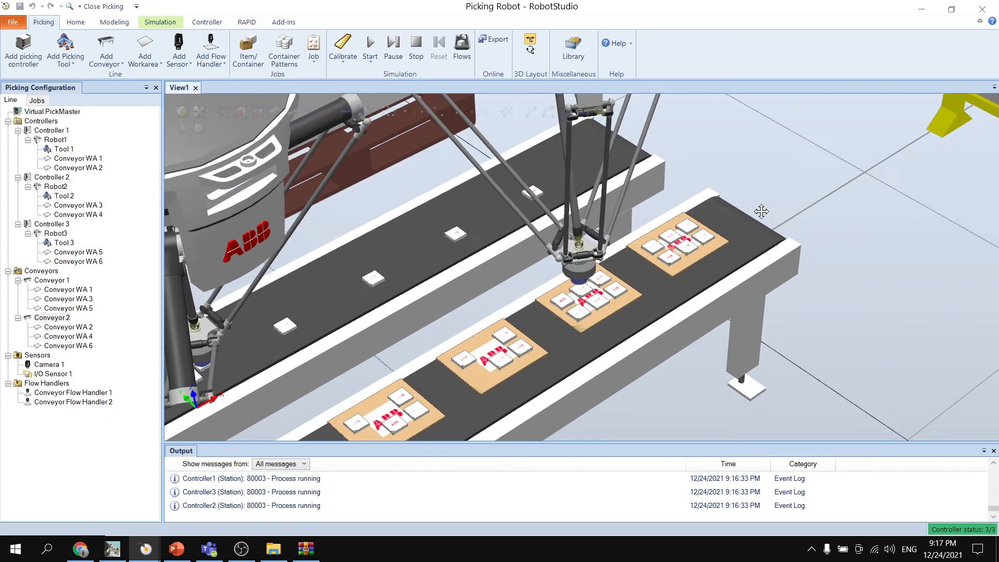
pyautogui.scroll(-6, 632, 223)
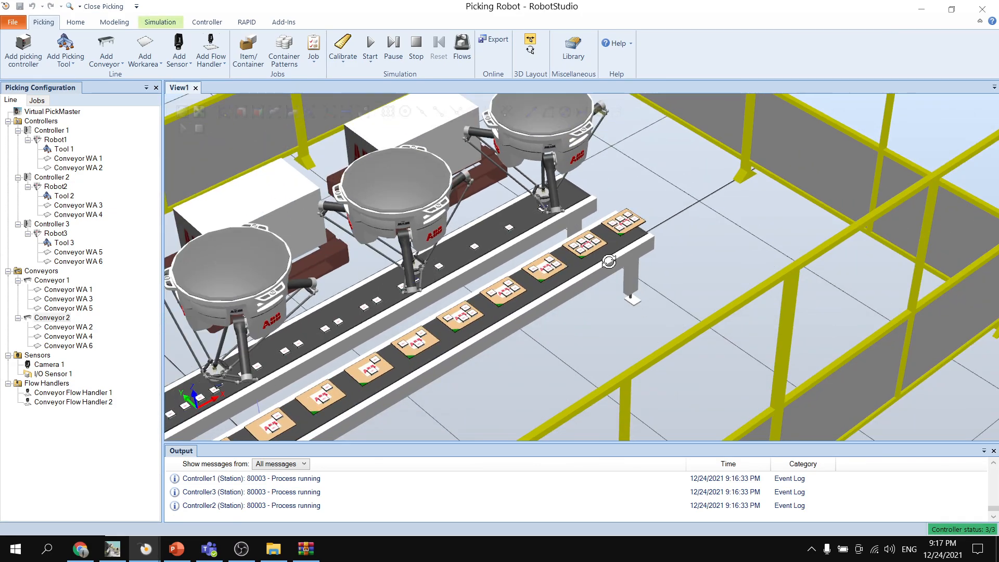
pyautogui.keyDown('ctrl'); pyautogui.keyDown('shift'); pyautogui.moveTo(609, 261); pyautogui.dragTo(704, 257); pyautogui.keyUp('shift'); pyautogui.keyUp('ctrl')
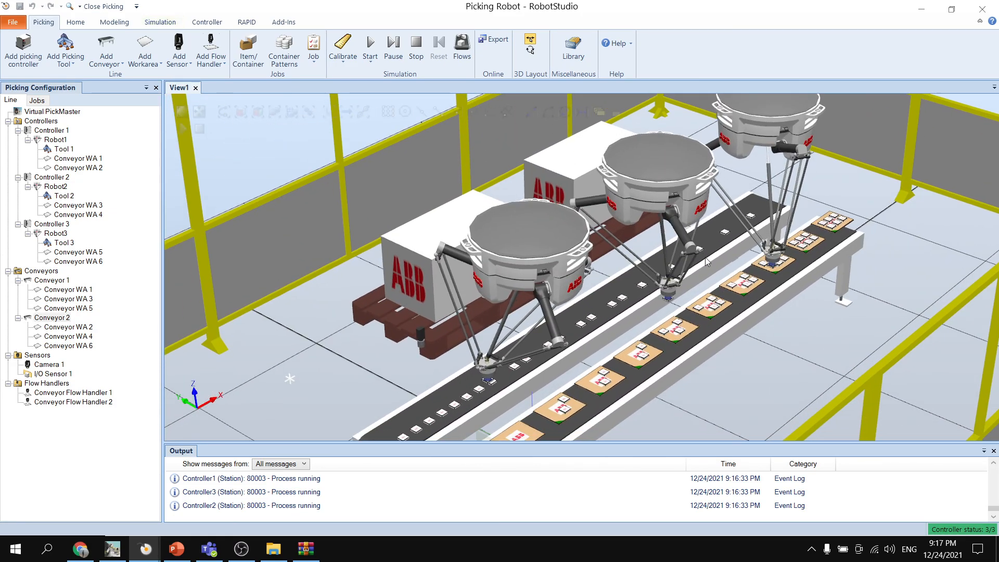
pyautogui.scroll(-4, 755, 316)
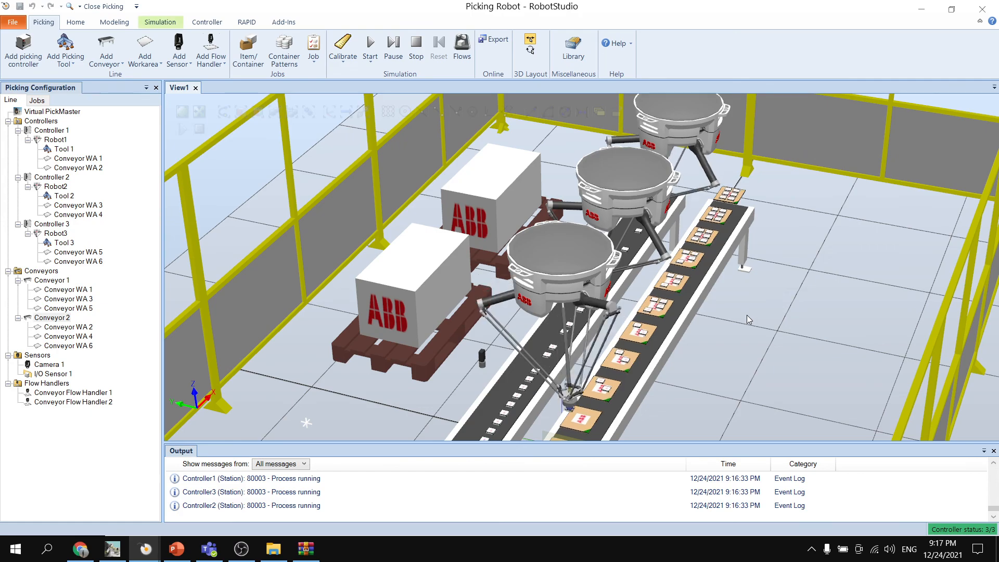
pyautogui.scroll(4, 705, 292)
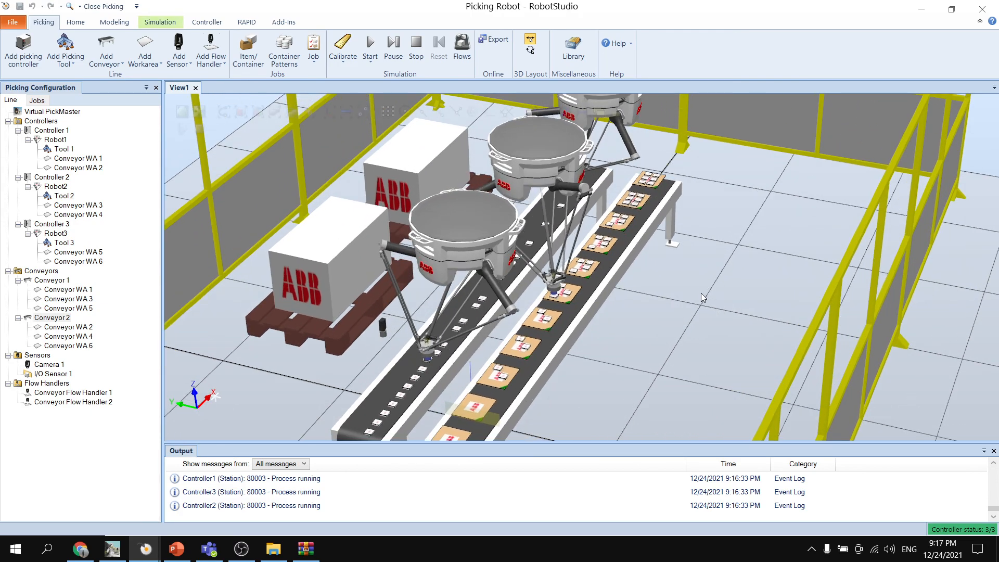
pyautogui.keyDown('ctrl'); pyautogui.keyDown('shift'); pyautogui.moveTo(669, 294); pyautogui.dragTo(648, 307); pyautogui.keyUp('shift'); pyautogui.keyUp('ctrl')
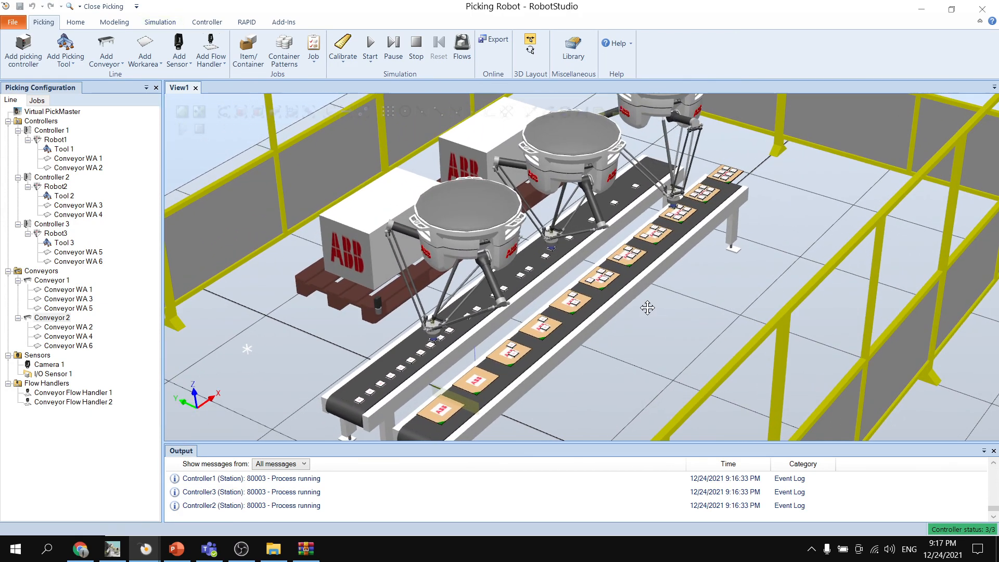
# - Reopen the operator interface, review its conveyor flow control and the work area tuning for Conveyor WA 1, and close it again
pyautogui.click(370, 61)
pyautogui.click(416, 102)
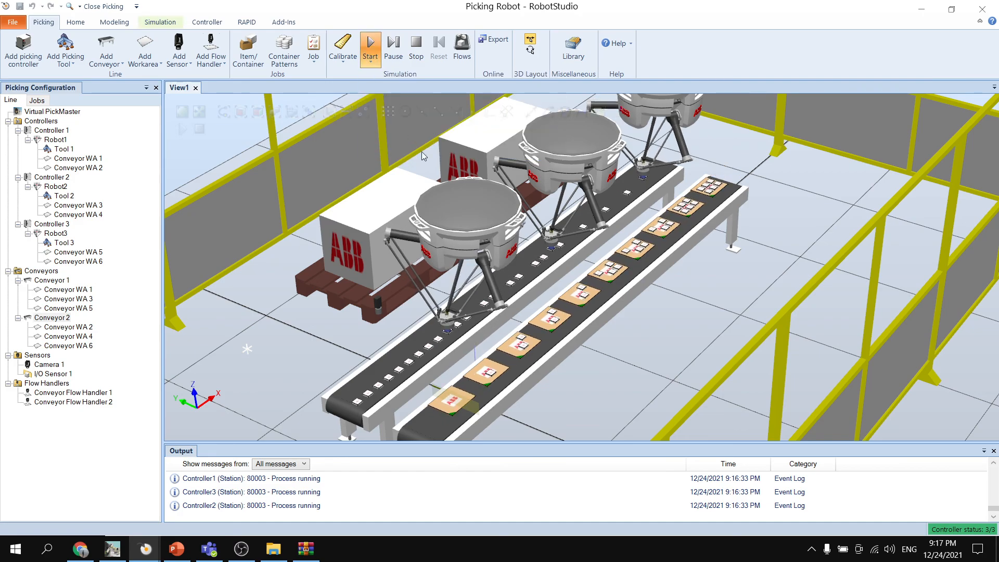
pyautogui.click(777, 158)
pyautogui.click(816, 159)
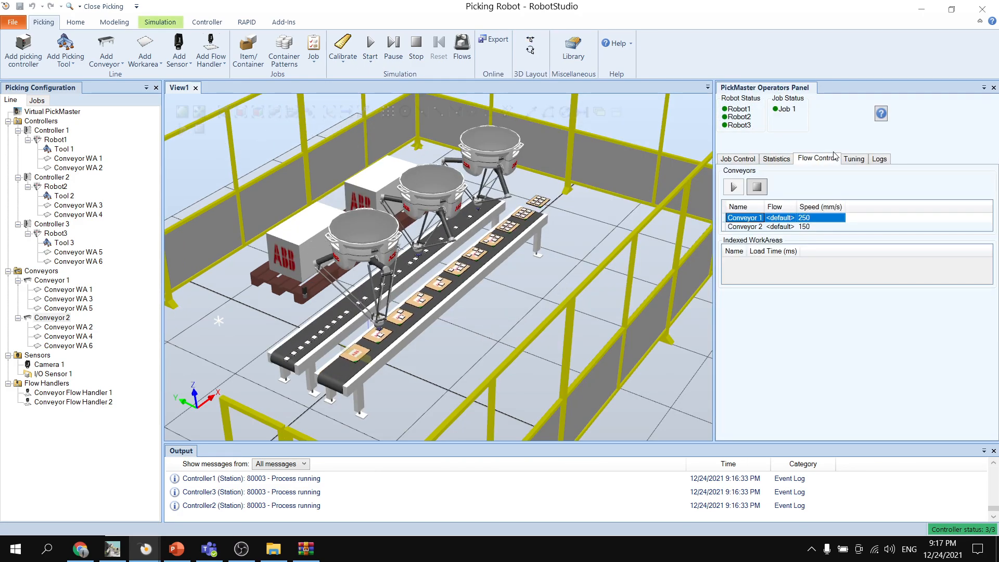
pyautogui.click(854, 159)
pyautogui.click(768, 194)
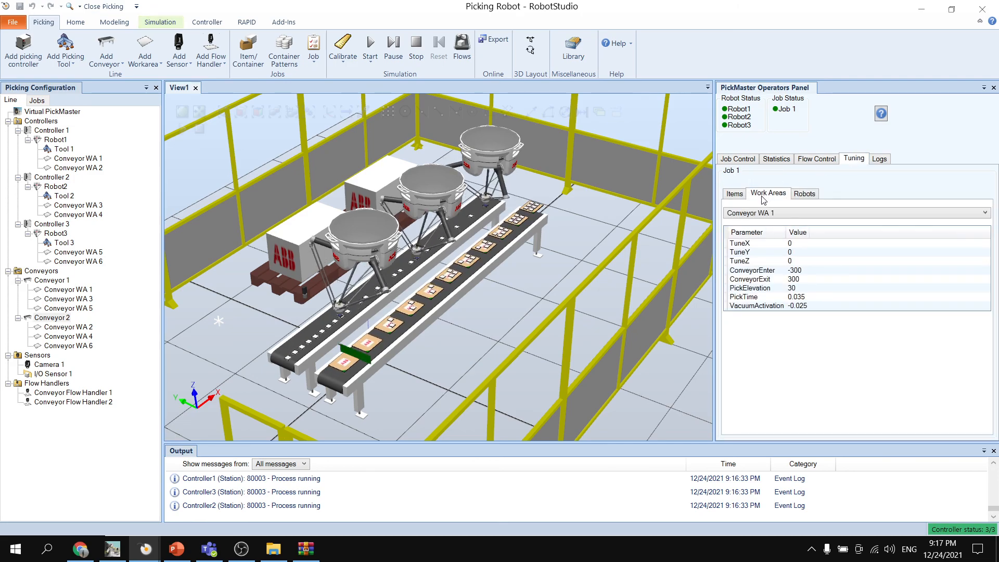
pyautogui.click(737, 159)
pyautogui.click(994, 87)
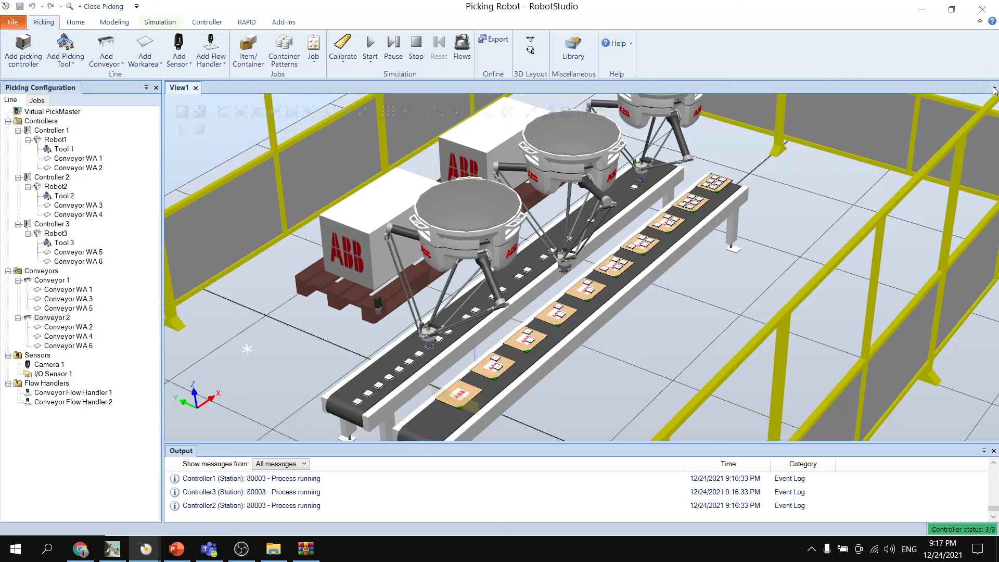
# - Switch to the PowerPoint presentation and show the closing THANK YOU slide
pyautogui.scroll(-1, 561, 229)
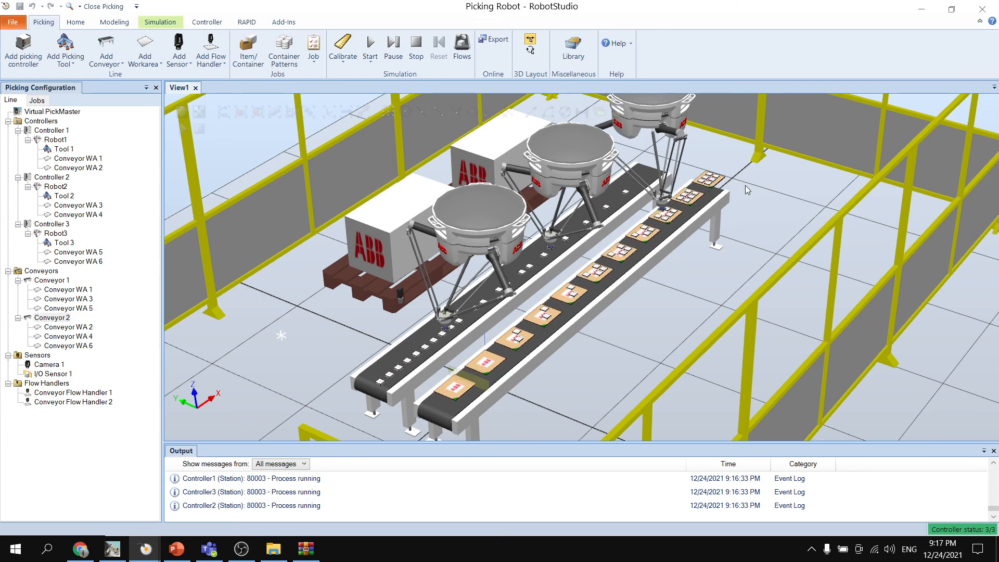
pyautogui.keyDown('ctrl'); pyautogui.moveTo(748, 178); pyautogui.dragTo(740, 191); pyautogui.keyUp('ctrl')
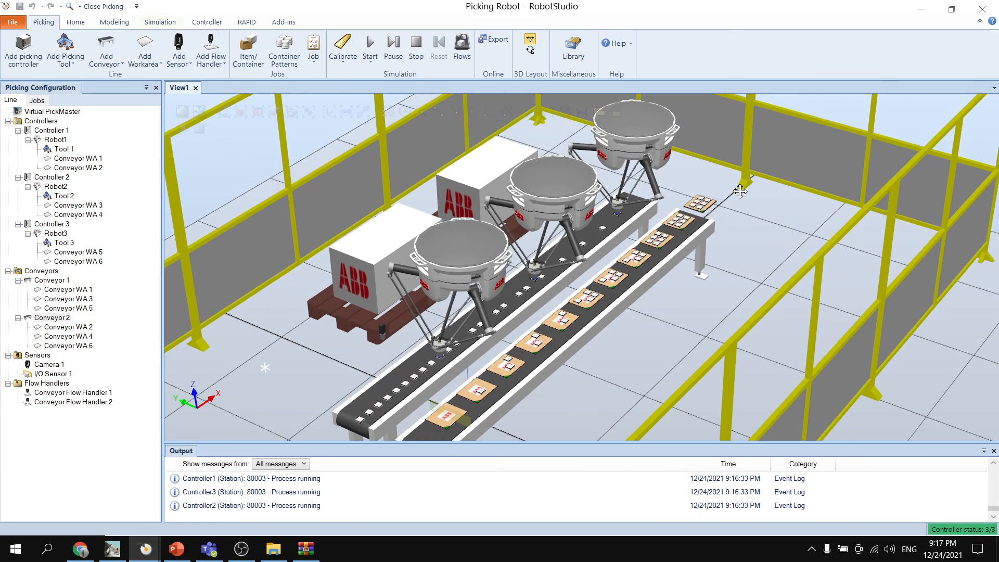
pyautogui.click(180, 553)
pyautogui.click(53, 512)
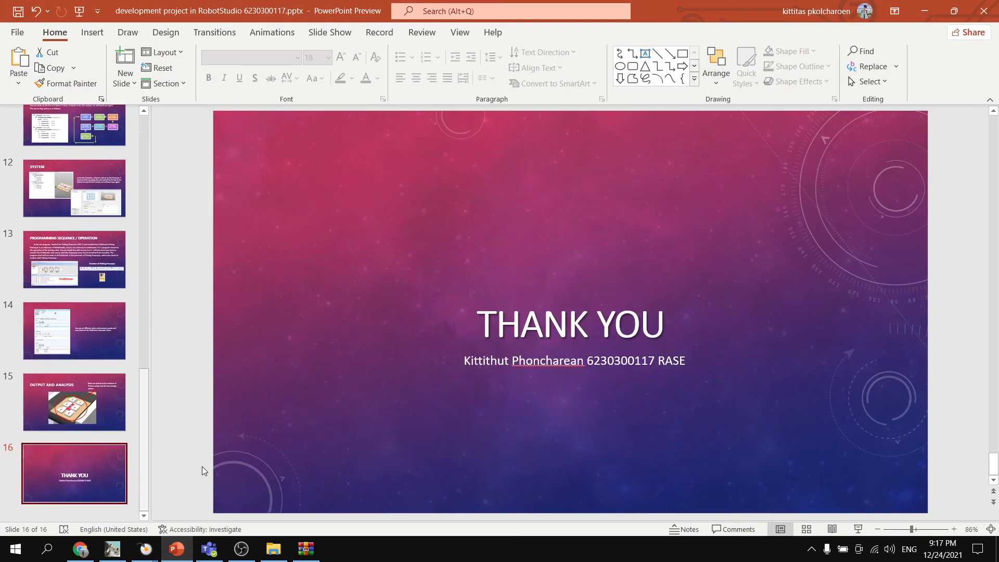